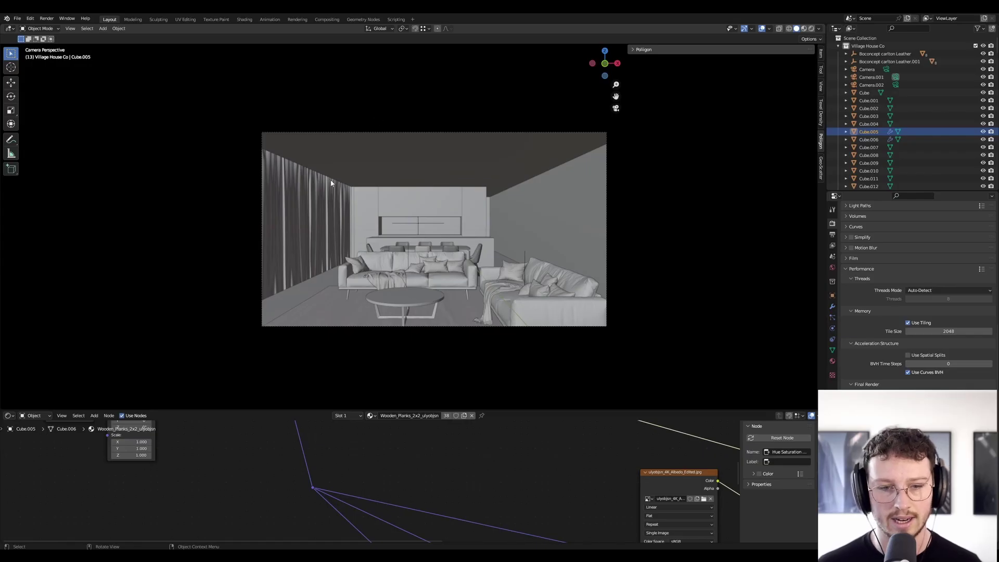
Step: Examine the curtains, the kitchen cabinet wall, the recess and the tall units at both ends of the living room scene
{"action": "left_click", "coordinate": [335, 200]}
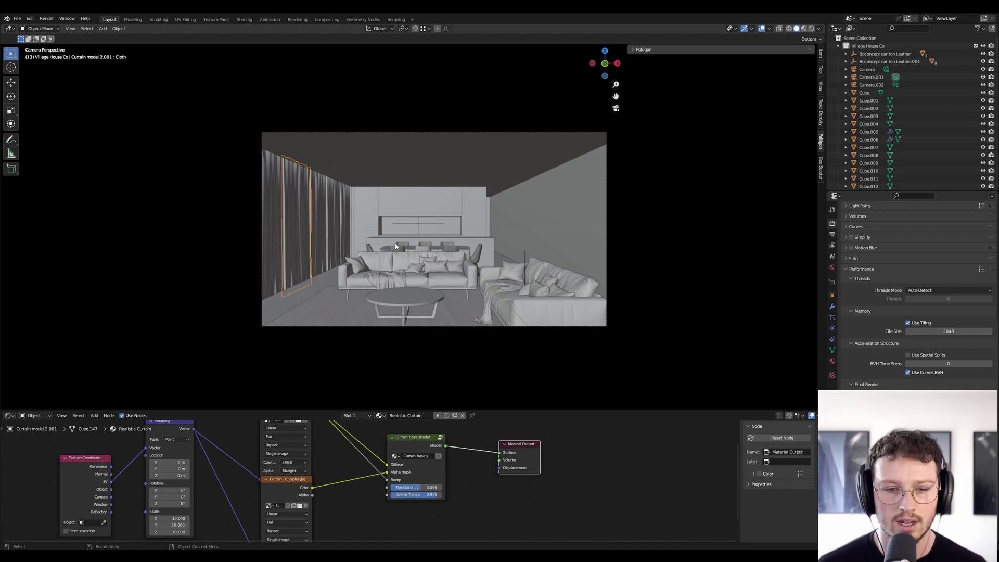
{"action": "middle_click_drag", "start_coordinate": [410, 204], "coordinate": [536, 201]}
{"action": "scroll", "coordinate": [430, 207], "scroll_direction": "up", "scroll_amount": 4}
{"action": "scroll", "coordinate": [478, 192], "scroll_direction": "down", "scroll_amount": 4}
{"action": "left_click", "coordinate": [336, 192]}
{"action": "left_click", "coordinate": [385, 186]}
{"action": "middle_click_drag", "start_coordinate": [386, 187], "coordinate": [530, 191]}
{"action": "left_click_drag", "start_coordinate": [297, 178], "coordinate": [315, 194]}
{"action": "left_click", "coordinate": [296, 184]}
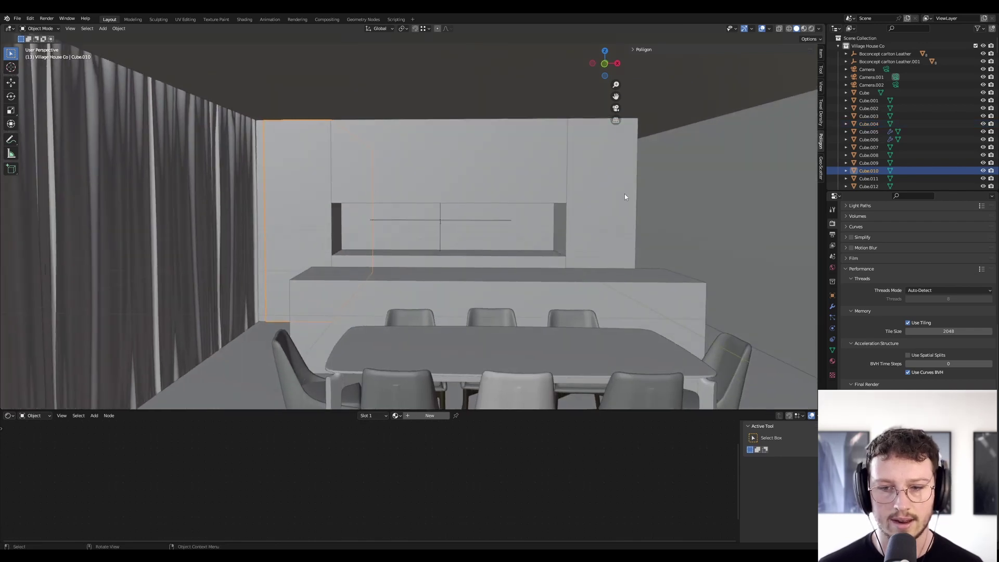
{"action": "left_click", "coordinate": [626, 196]}
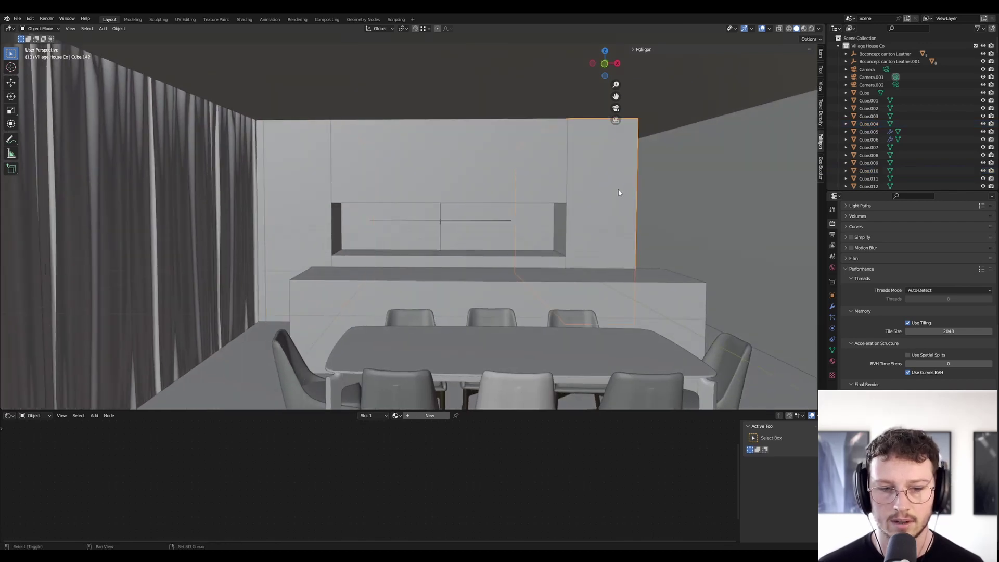
{"action": "middle_click_drag", "start_coordinate": [618, 190], "coordinate": [500, 208], "text": "shift"}
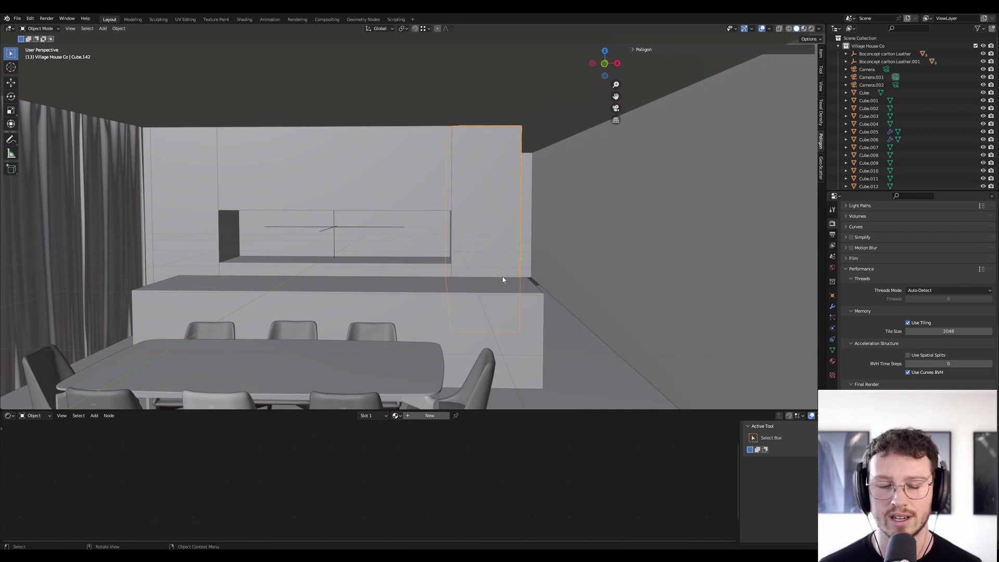
{"action": "middle_click_drag", "start_coordinate": [488, 273], "coordinate": [429, 246]}
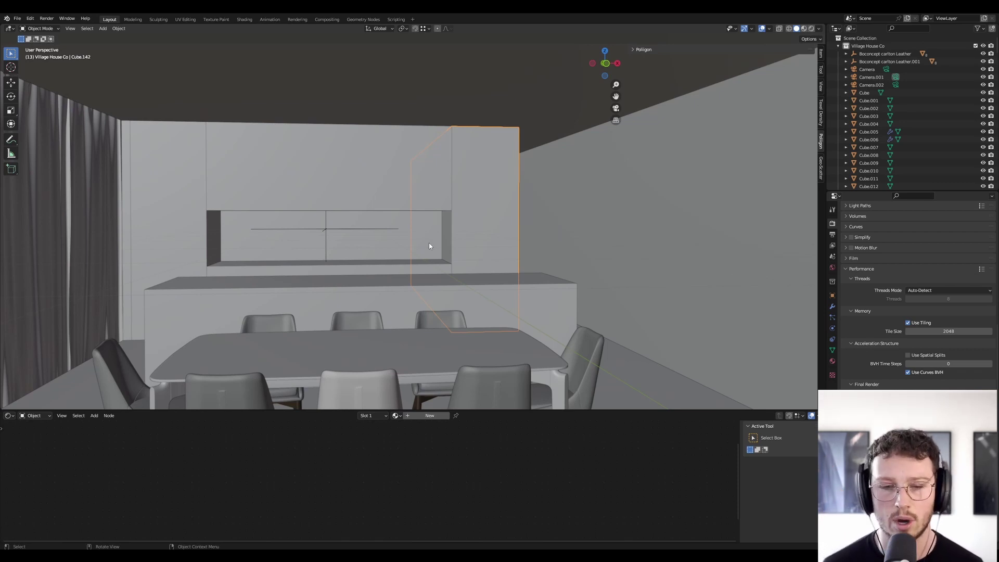
Step: Add a cube mesh and move it beside the kitchen cabinet wall, above the island on the curtain side
{"action": "scroll", "coordinate": [348, 245], "scroll_direction": "up", "scroll_amount": 2}
{"action": "key", "text": "shift+a"}
{"action": "left_click", "coordinate": [351, 252]}
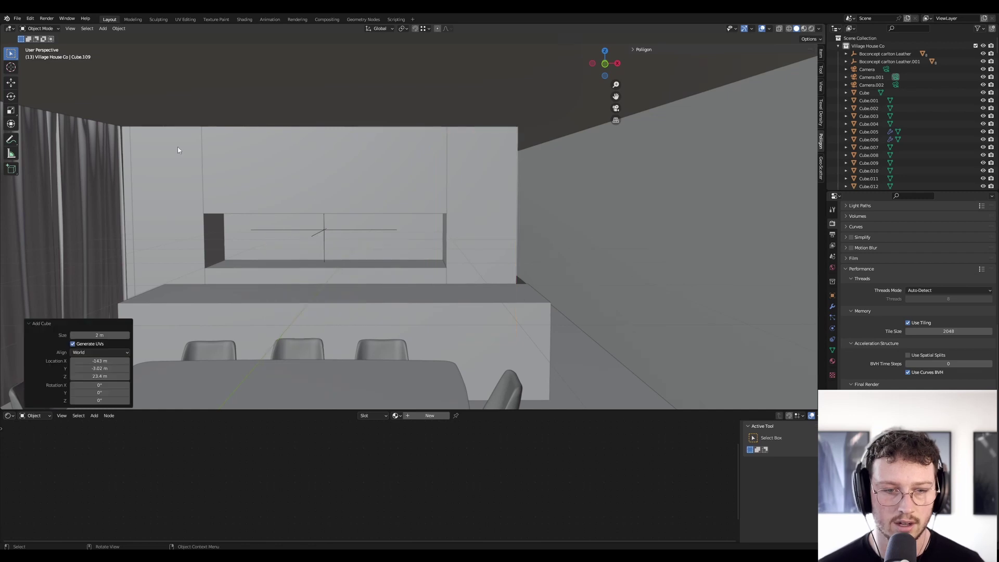
{"action": "key", "text": "g"}
{"action": "left_click", "coordinate": [185, 136]}
{"action": "key", "text": "g"}
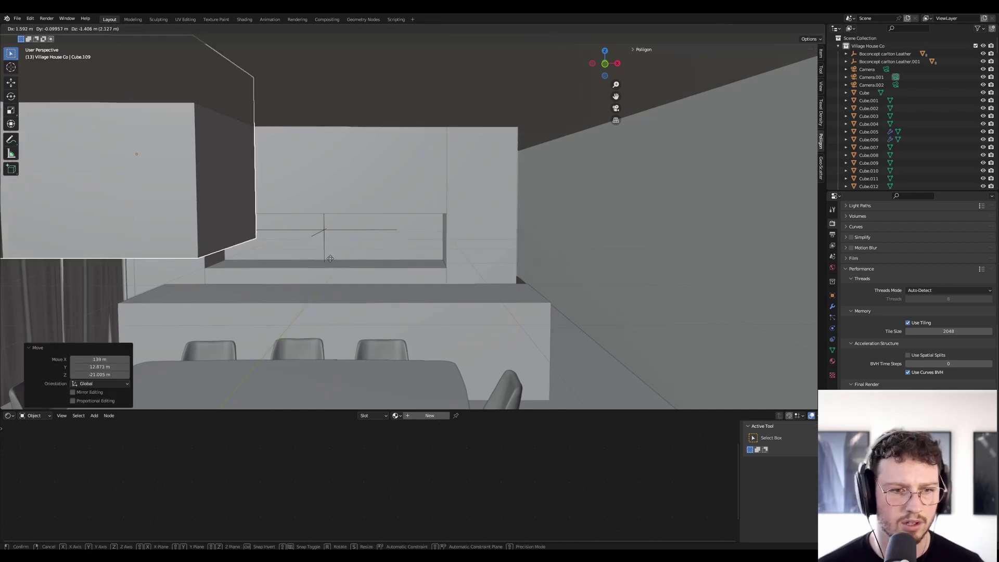
{"action": "left_click", "coordinate": [303, 292]}
{"action": "scroll", "coordinate": [169, 205], "scroll_direction": "up", "scroll_amount": 2}
{"action": "middle_click_drag", "start_coordinate": [227, 208], "coordinate": [329, 212]}
Step: Set the new cube's dimensions to 2.7 m in Z and 1.2 m in X
{"action": "key", "text": "Tab"}
{"action": "key", "text": "alt+a"}
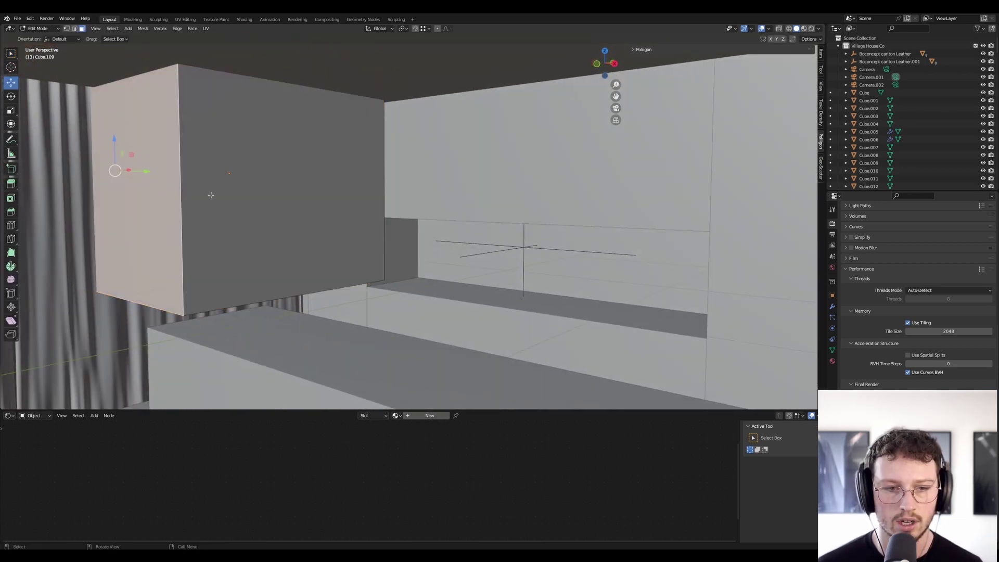
{"action": "key", "text": "Tab"}
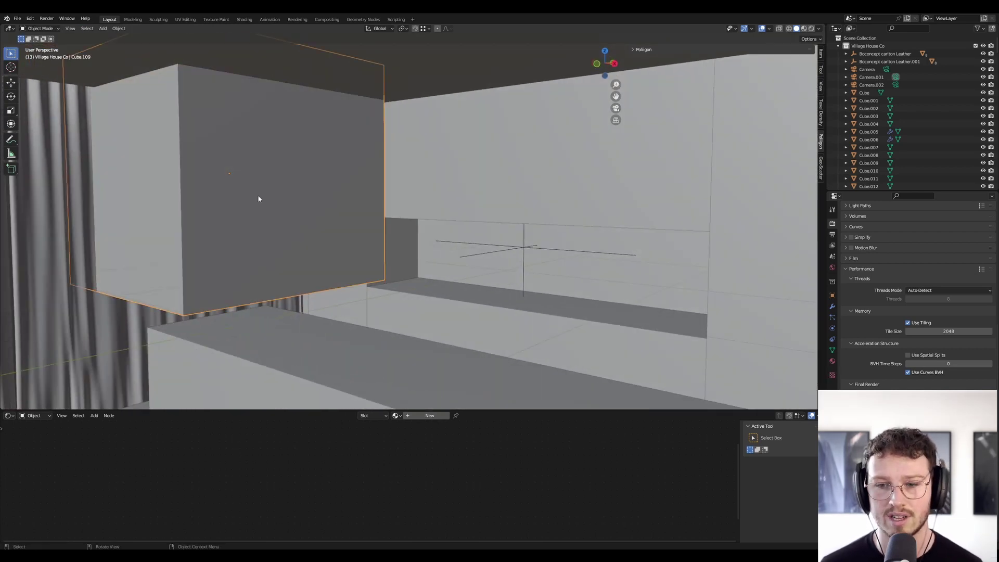
{"action": "left_click", "coordinate": [822, 53]}
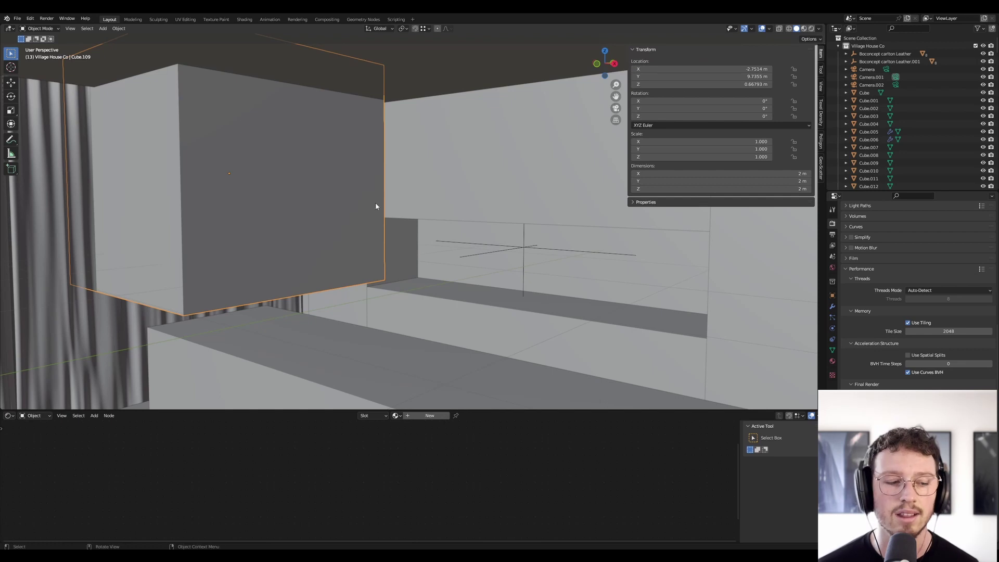
{"action": "left_click", "coordinate": [787, 186]}
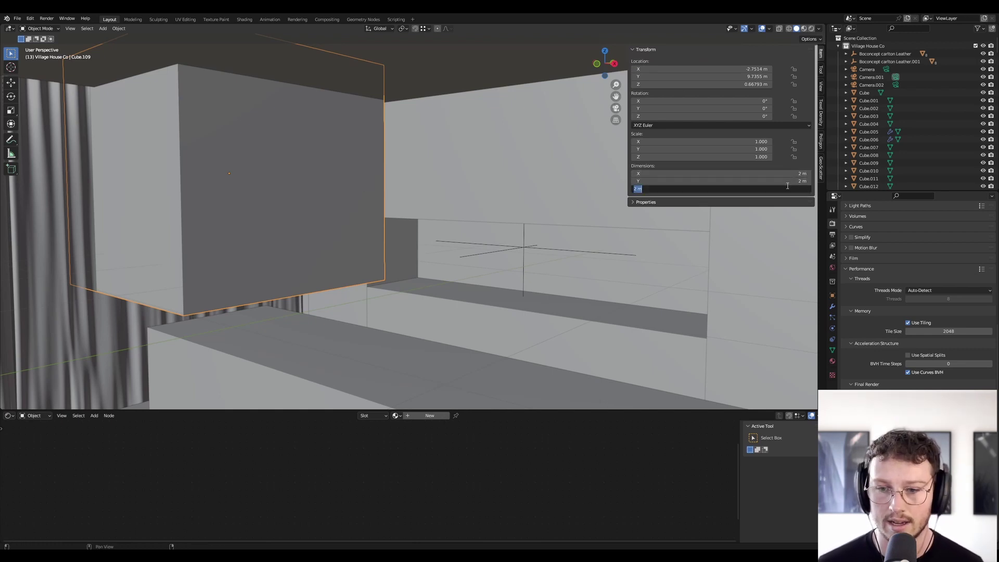
{"action": "type", "text": "2"}
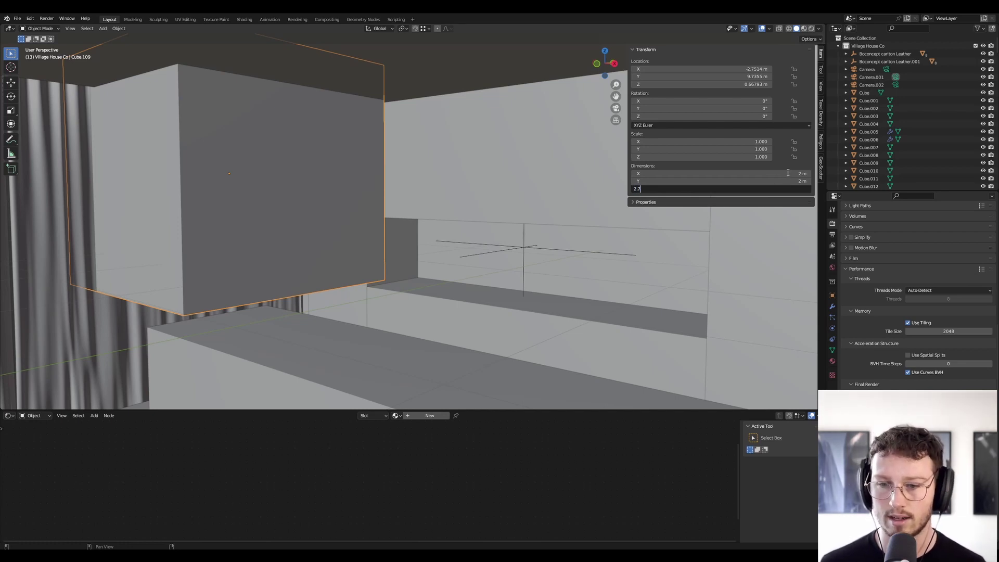
{"action": "type", "text": ".7"}
{"action": "key", "text": "Return"}
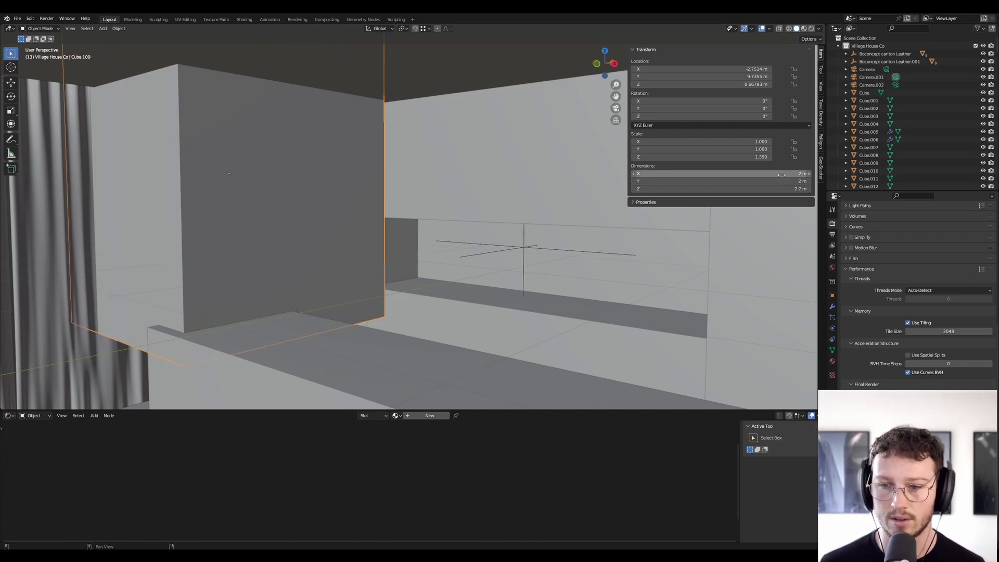
{"action": "left_click", "coordinate": [782, 175]}
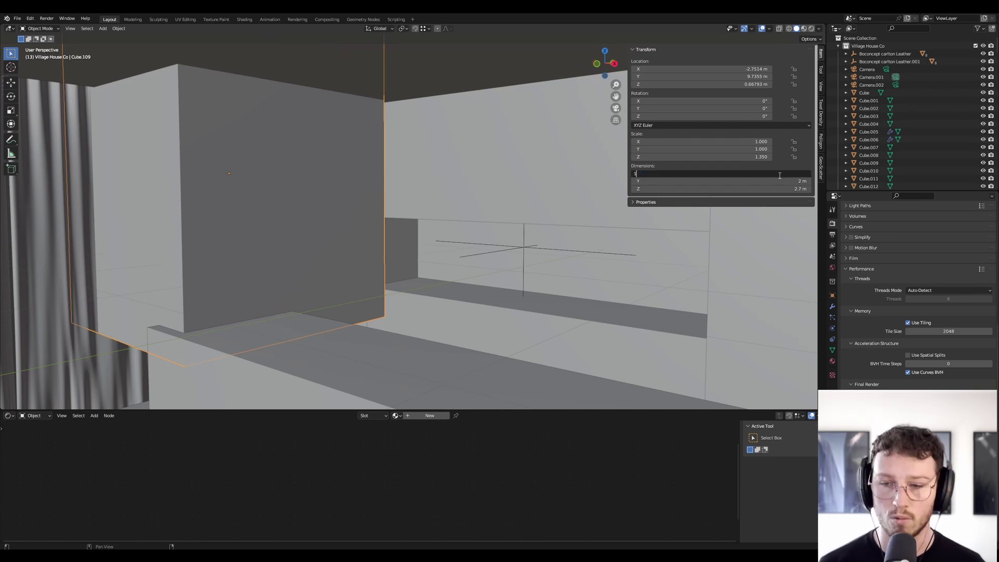
{"action": "key", "text": "Return"}
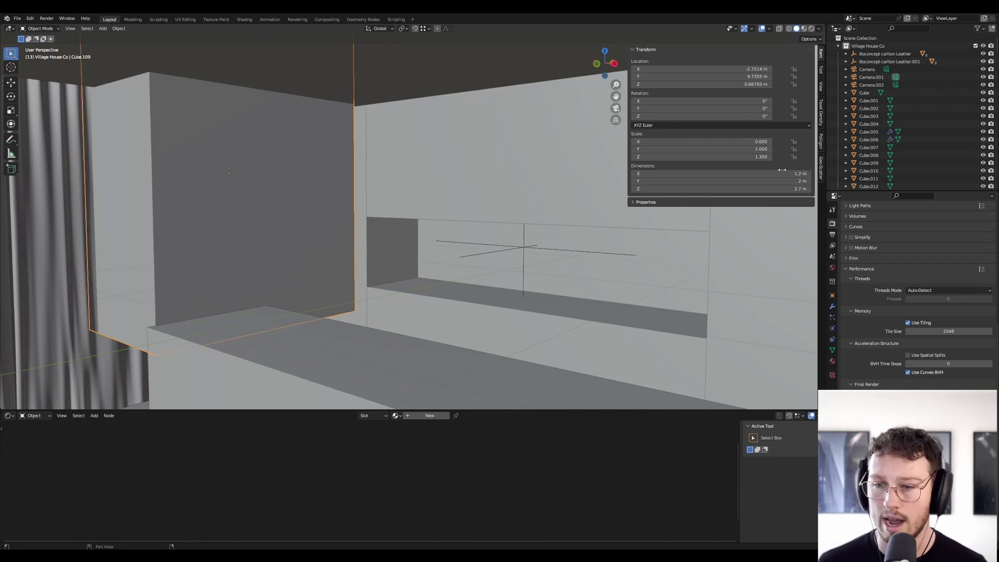
Step: Set the cube's Y dimension to 0.02 m to make it a thin door panel
{"action": "left_click", "coordinate": [798, 179]}
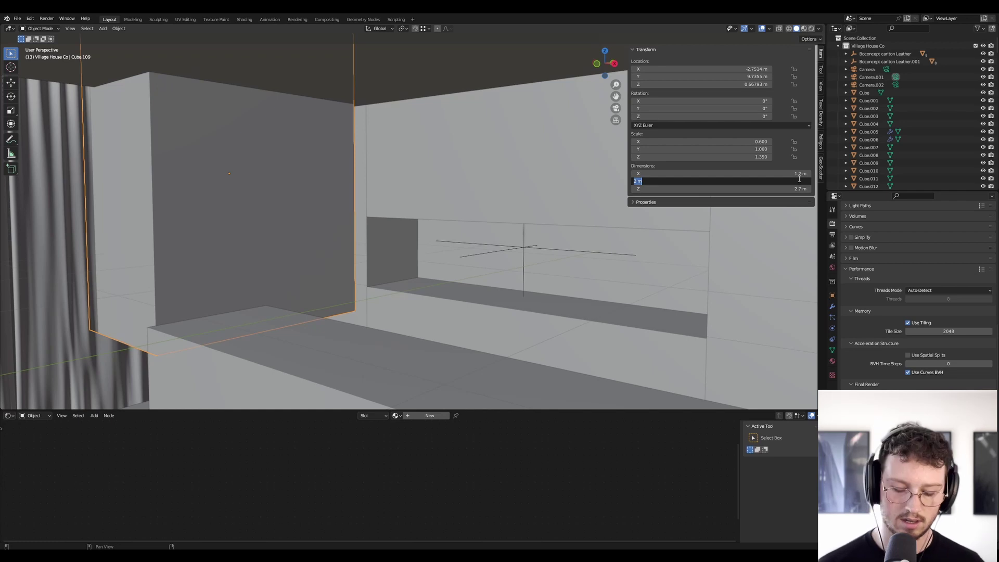
{"action": "key", "text": "BackSpace"}
{"action": "key", "text": "Return"}
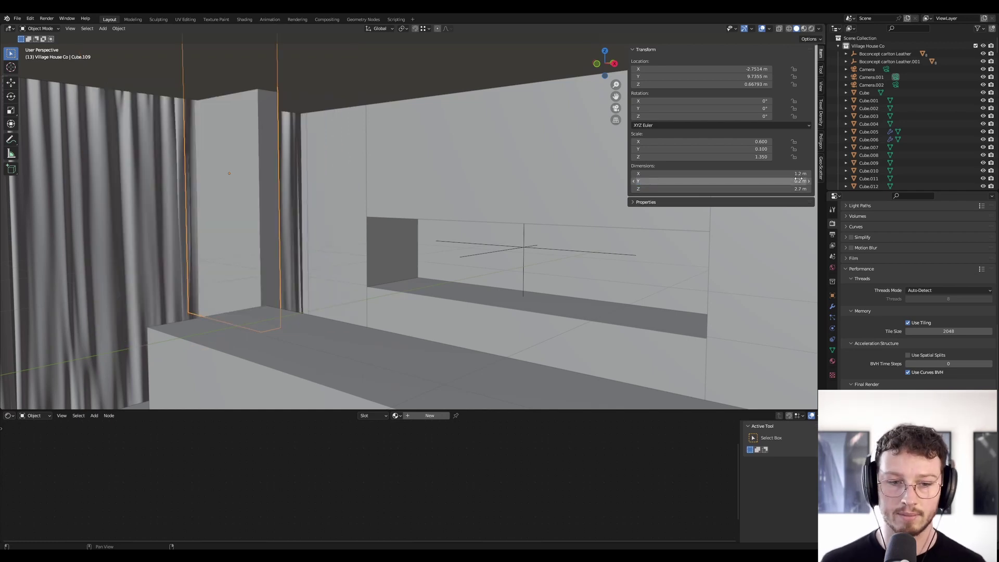
{"action": "left_click", "coordinate": [634, 182]}
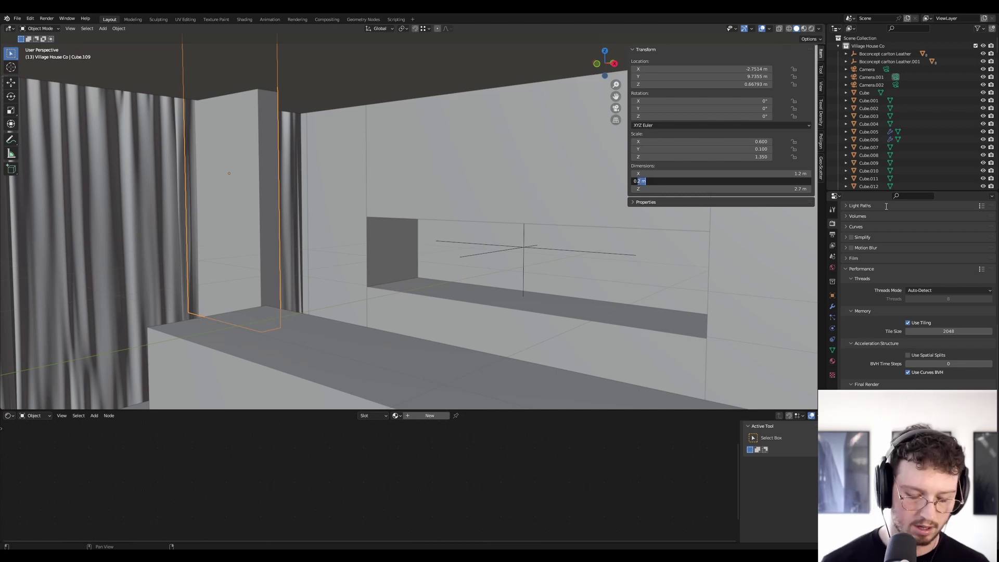
{"action": "type", "text": "02"}
{"action": "key", "text": "Return"}
Step: Move the thin panel onto the front of the kitchen cabinet wall and shift it along the X axis
{"action": "middle_click_drag", "start_coordinate": [353, 267], "coordinate": [375, 244]}
{"action": "key", "text": "g"}
{"action": "left_click", "coordinate": [390, 94]}
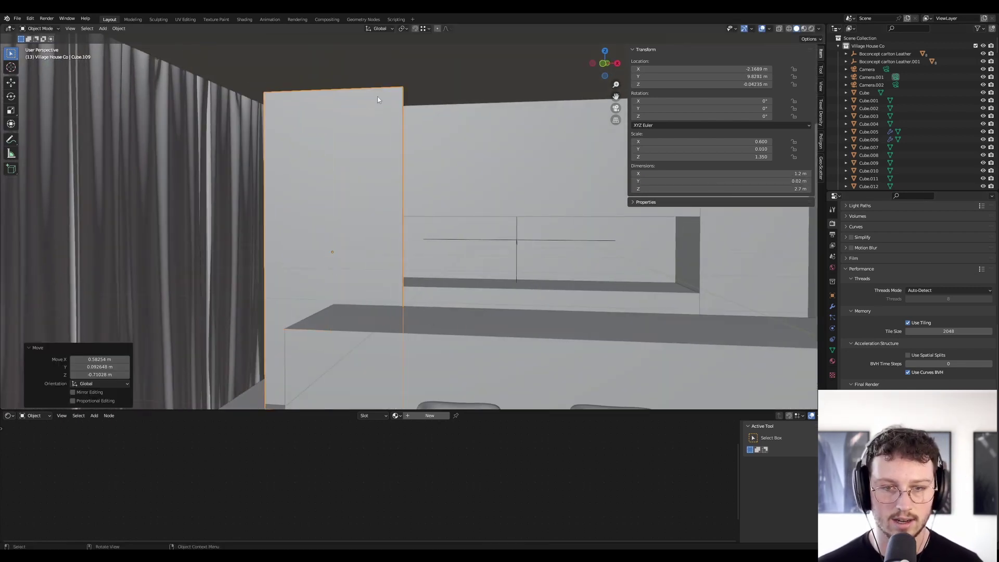
{"action": "key", "text": "g"}
{"action": "left_click", "coordinate": [381, 124]}
{"action": "scroll", "coordinate": [380, 124], "scroll_direction": "up", "scroll_amount": 6}
{"action": "middle_click_drag", "start_coordinate": [381, 125], "coordinate": [339, 121]}
{"action": "scroll", "coordinate": [379, 138], "scroll_direction": "down", "scroll_amount": 3}
{"action": "key", "text": "g"}
{"action": "key", "text": "x"}
{"action": "left_click", "coordinate": [339, 125]}
Step: Move the panel along the X axis and snap it to the cabinet wall's outer edge, away from the curtains
{"action": "middle_click_drag", "start_coordinate": [504, 188], "coordinate": [242, 169], "text": "shift"}
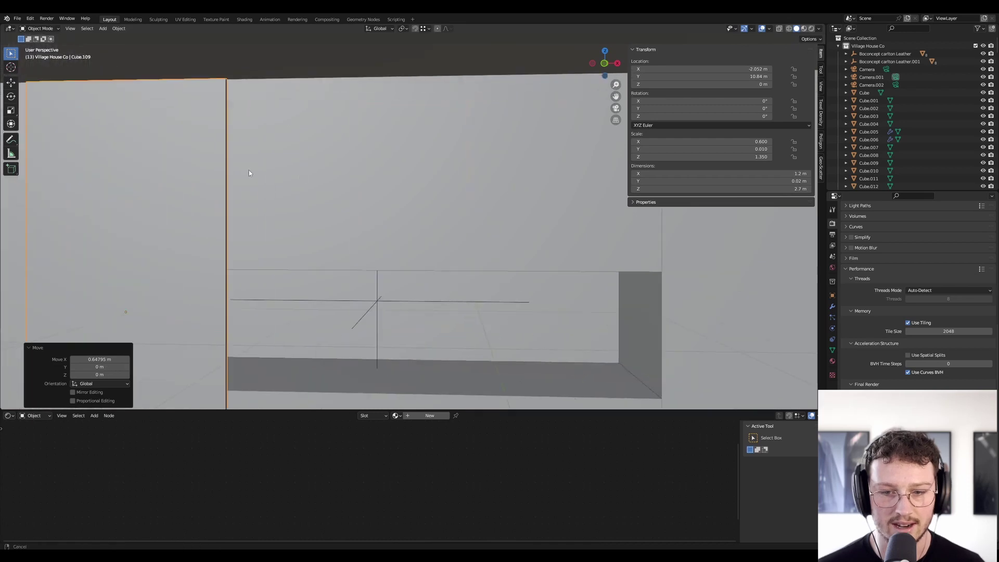
{"action": "scroll", "coordinate": [415, 103], "scroll_direction": "down", "scroll_amount": 5}
{"action": "key", "text": "g"}
{"action": "key", "text": "x"}
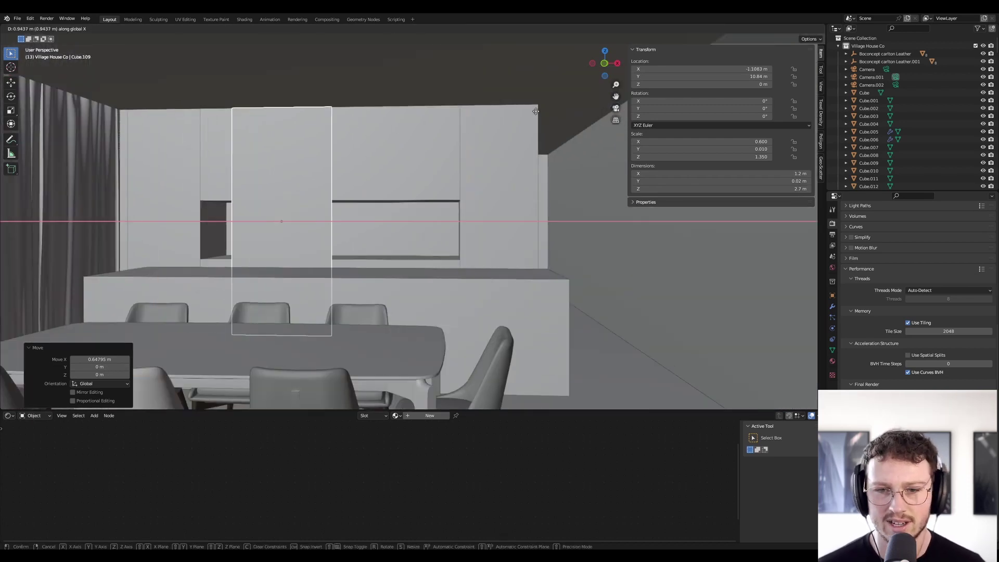
{"action": "left_click", "coordinate": [537, 107], "text": "ctrl"}
{"action": "mouse_move", "coordinate": [466, 178]}
{"action": "middle_mouse_down"}
{"action": "mouse_move", "coordinate": [429, 195]}
{"action": "mouse_move", "coordinate": [468, 183]}
{"action": "middle_mouse_up"}
Step: Move the panel's recess-side face 0.3 m along X to narrow the door
{"action": "key", "text": "Tab"}
{"action": "scroll", "coordinate": [467, 183], "scroll_direction": "up", "scroll_amount": 5}
{"action": "left_click", "coordinate": [440, 223]}
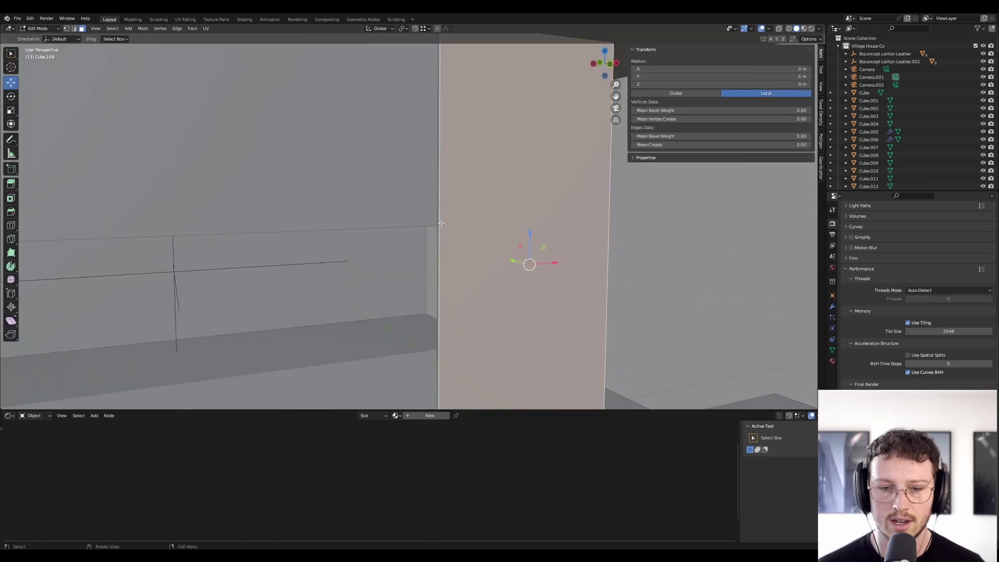
{"action": "left_click", "coordinate": [438, 222]}
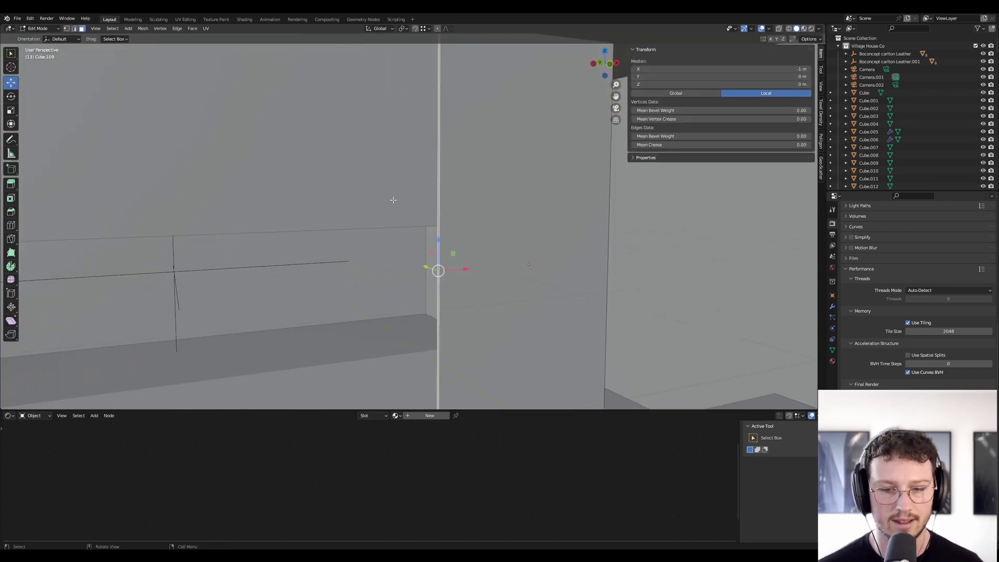
{"action": "type", "text": "gx.3"}
{"action": "key", "text": "Return"}
Step: Duplicate the narrowed door panel and move the copy -4.1 m along X to the cabinet wall's curtain-side end
{"action": "middle_click_drag", "start_coordinate": [535, 328], "coordinate": [504, 290]}
{"action": "middle_click_drag", "start_coordinate": [427, 131], "coordinate": [402, 174], "text": "shift"}
{"action": "scroll", "coordinate": [402, 173], "scroll_direction": "down", "scroll_amount": 3}
{"action": "key", "text": "Tab"}
{"action": "key", "text": "shift+d"}
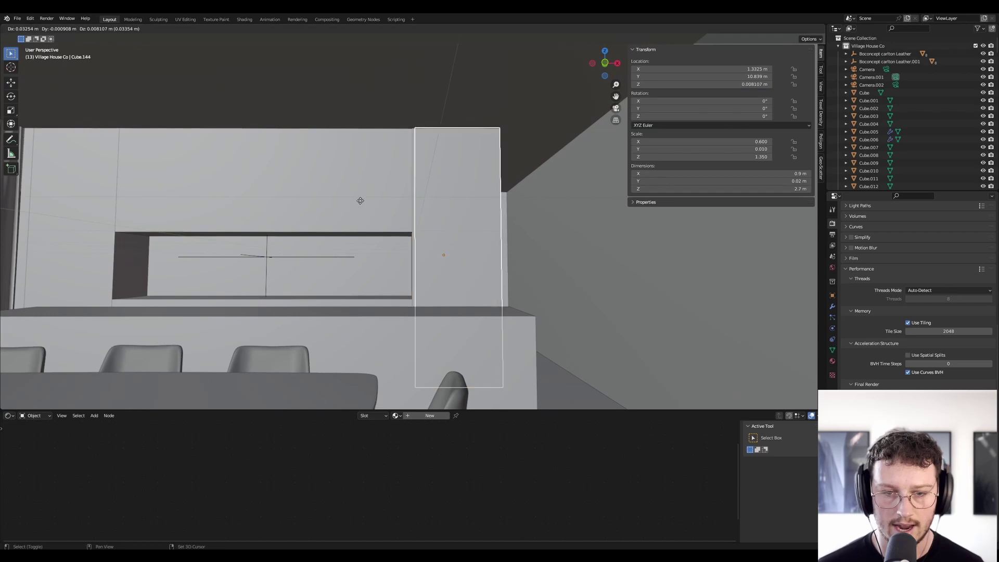
{"action": "key", "text": "x"}
{"action": "left_click", "coordinate": [82, 141]}
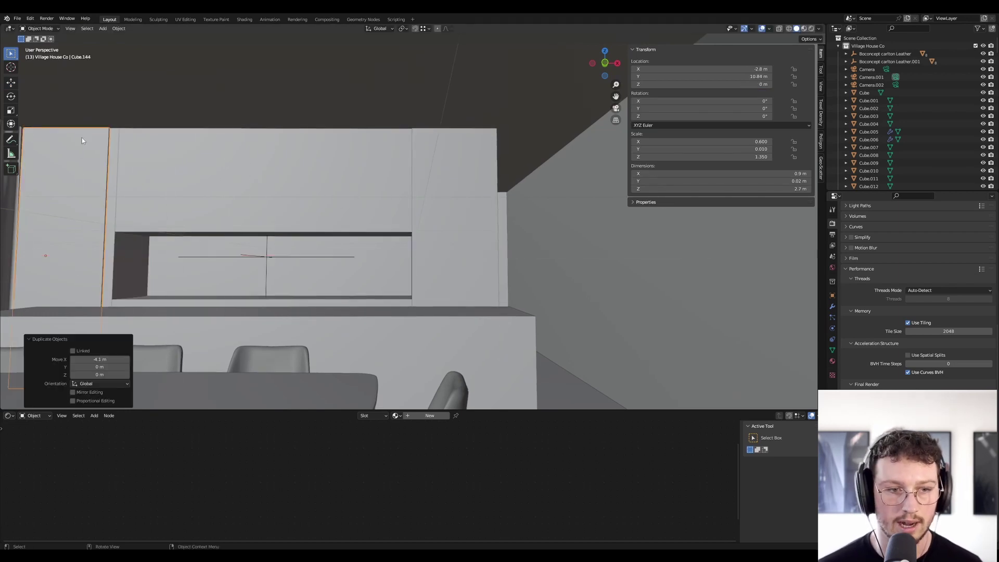
Step: Move the copied door along X to align its inner edge with the recess's curtain-side edge
{"action": "scroll", "coordinate": [82, 141], "scroll_direction": "up", "scroll_amount": 3}
{"action": "middle_click_drag", "start_coordinate": [83, 141], "coordinate": [231, 149], "text": "shift"}
{"action": "key", "text": "g"}
{"action": "key", "text": "x"}
{"action": "left_click", "coordinate": [262, 137]}
Step: Move the copied door's outer side face -0.1 m along X, snapping it to the cabinet wall's curtain-side edge
{"action": "key", "text": "Tab"}
{"action": "key", "text": "g"}
{"action": "key", "text": "x"}
{"action": "left_click", "coordinate": [109, 137], "text": "ctrl"}
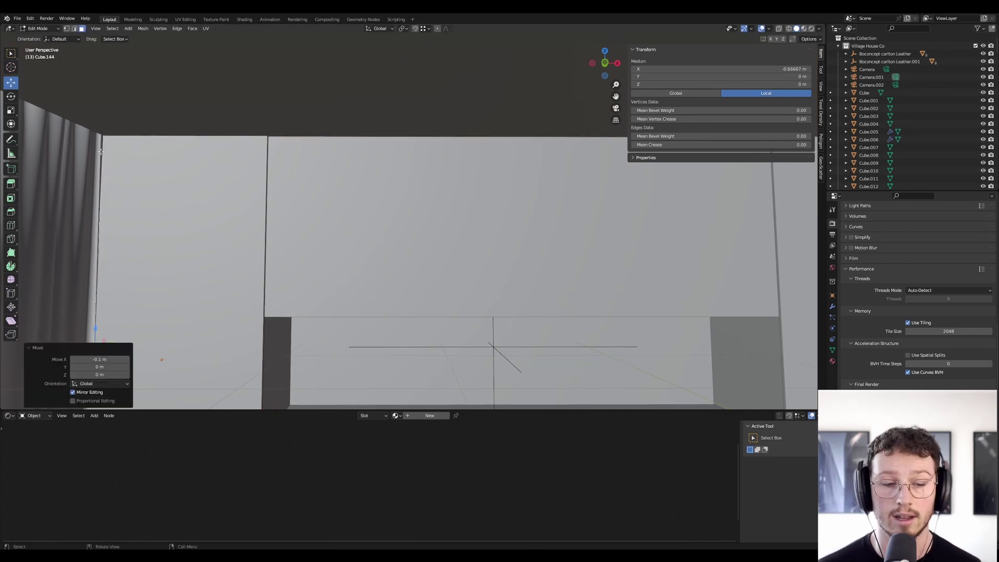
{"action": "key", "text": "Tab"}
Step: Duplicate the curtain-side door panel and move the copy about 1.5 m along X, in front of the recess
{"action": "scroll", "coordinate": [312, 163], "scroll_direction": "down", "scroll_amount": 4}
{"action": "mouse_move", "coordinate": [312, 163]}
{"action": "middle_mouse_down"}
{"action": "mouse_move", "coordinate": [307, 174]}
{"action": "mouse_move", "coordinate": [321, 180]}
{"action": "mouse_move", "coordinate": [310, 179]}
{"action": "middle_mouse_up"}
{"action": "scroll", "coordinate": [213, 182], "scroll_direction": "up", "scroll_amount": 2}
{"action": "mouse_move", "coordinate": [246, 183]}
{"action": "middle_mouse_down"}
{"action": "mouse_move", "coordinate": [236, 182]}
{"action": "mouse_move", "coordinate": [261, 182]}
{"action": "middle_mouse_up"}
{"action": "middle_click_drag", "start_coordinate": [345, 199], "coordinate": [336, 179]}
{"action": "scroll", "coordinate": [307, 174], "scroll_direction": "down", "scroll_amount": 1}
{"action": "scroll", "coordinate": [250, 172], "scroll_direction": "up", "scroll_amount": 1}
{"action": "key", "text": "shift+d"}
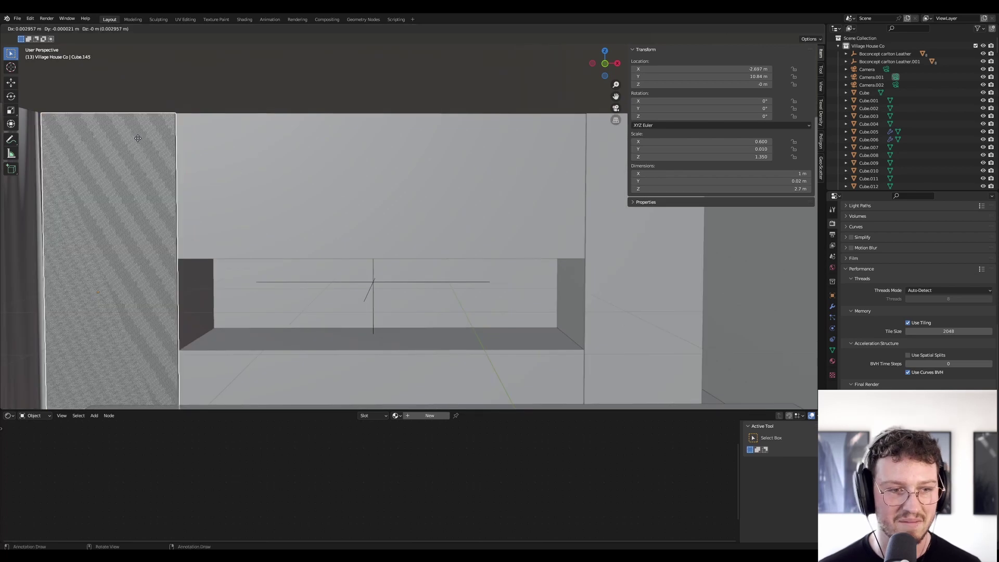
{"action": "key", "text": "y"}
{"action": "key", "text": "x"}
{"action": "left_click", "coordinate": [311, 157]}
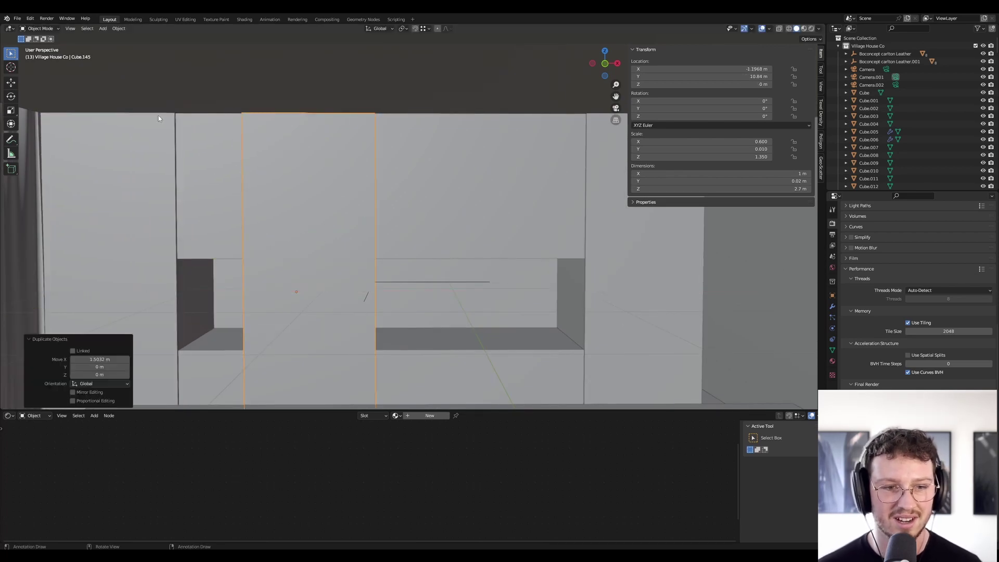
Step: Move the new copy along X to about -1.69 m so it sits beside the curtain-side door
{"action": "key", "text": "g"}
{"action": "key", "text": "x"}
{"action": "left_click", "coordinate": [172, 112]}
{"action": "key", "text": "g"}
{"action": "key", "text": "x"}
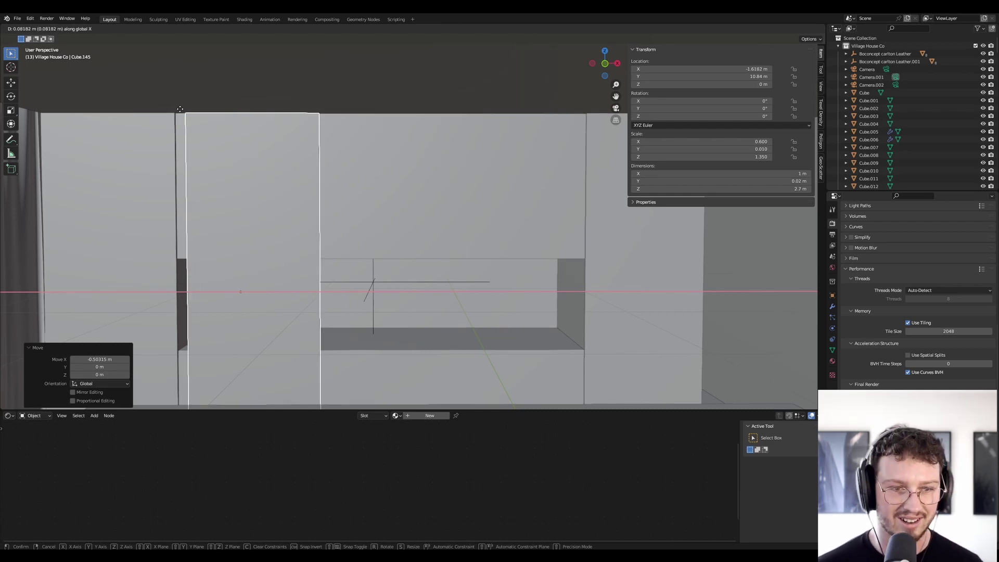
{"action": "left_click", "coordinate": [173, 112]}
Step: Raise the new panel's bottom face along Z and snap it to the recess's upper edge, making the door 1.1 m tall
{"action": "key", "text": "Tab"}
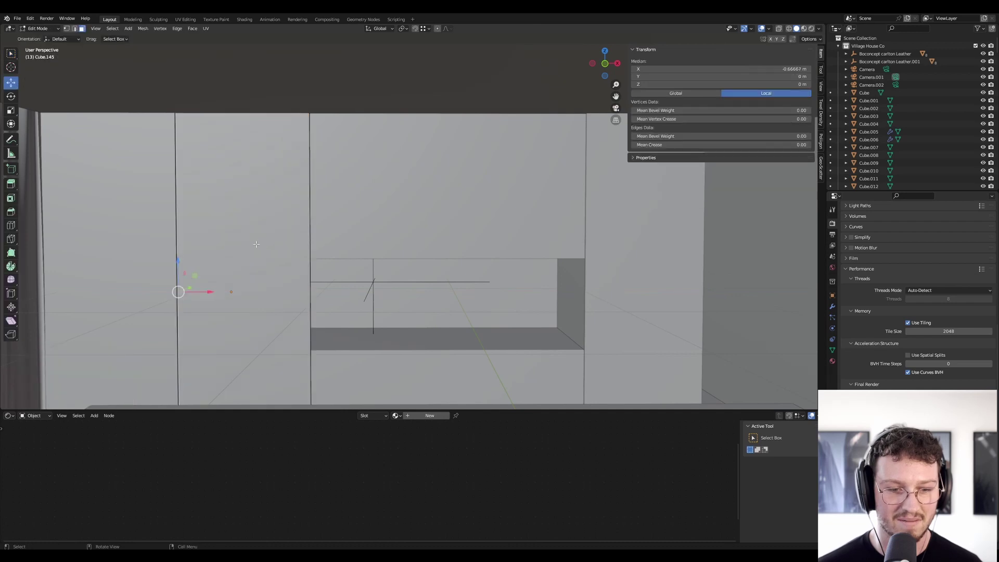
{"action": "scroll", "coordinate": [251, 382], "scroll_direction": "down", "scroll_amount": 2}
{"action": "left_click", "coordinate": [779, 29]}
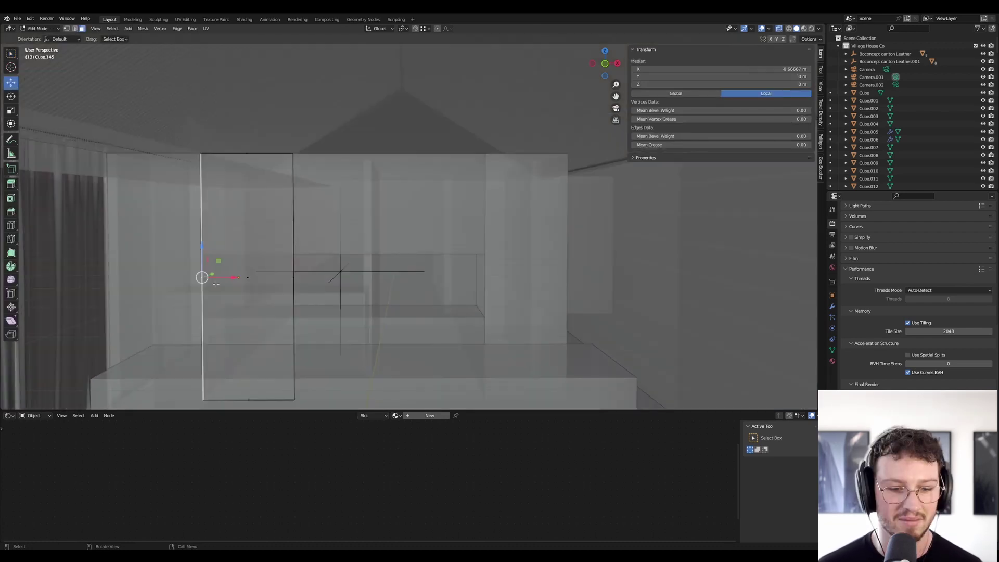
{"action": "left_click", "coordinate": [246, 398]}
{"action": "left_click", "coordinate": [779, 28]}
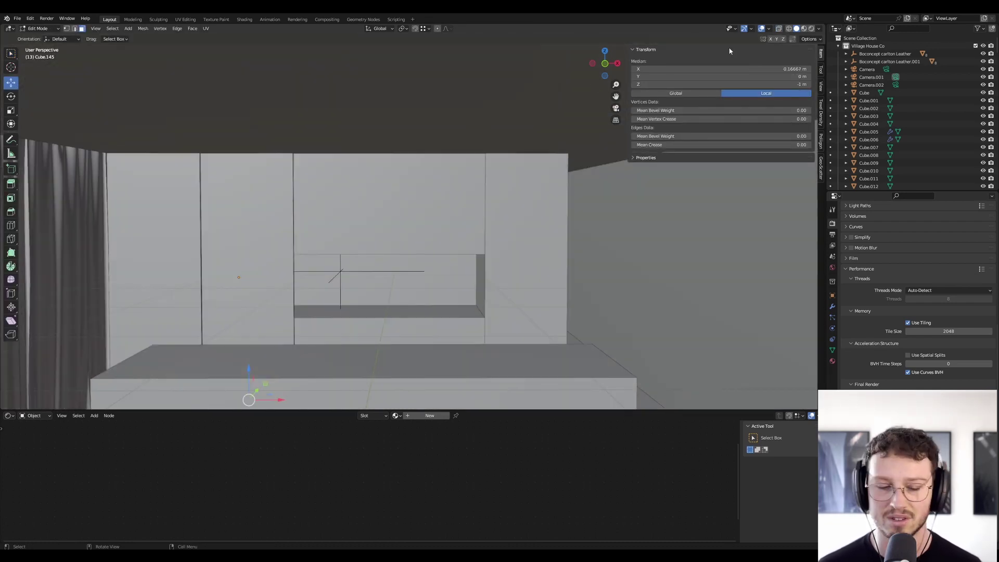
{"action": "key", "text": "g"}
{"action": "key", "text": "z"}
{"action": "left_click", "coordinate": [212, 260]}
{"action": "key", "text": "g"}
{"action": "key", "text": "z"}
{"action": "left_click", "coordinate": [276, 252], "text": "ctrl"}
{"action": "key", "text": "Tab"}
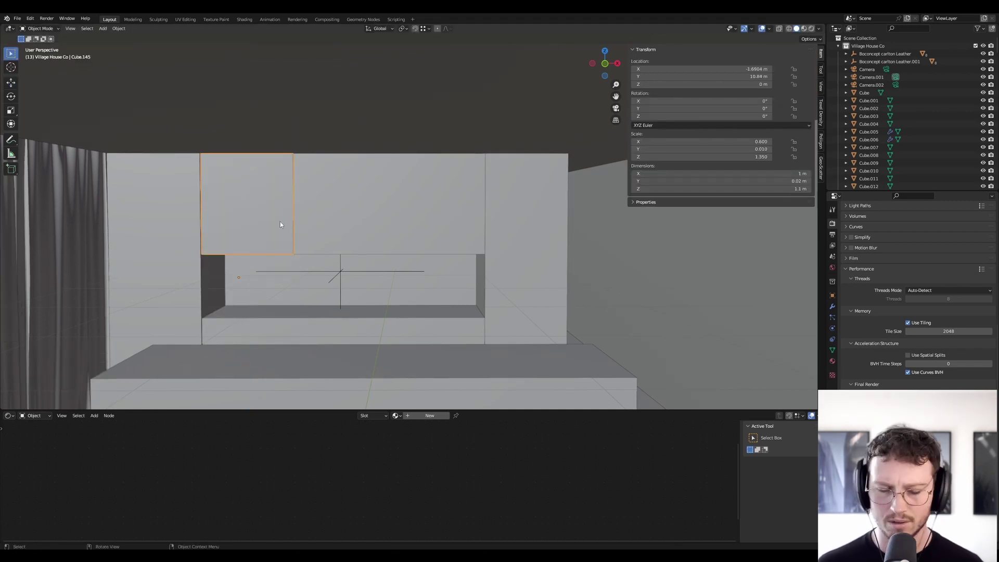
{"action": "scroll", "coordinate": [262, 217], "scroll_direction": "up", "scroll_amount": 3}
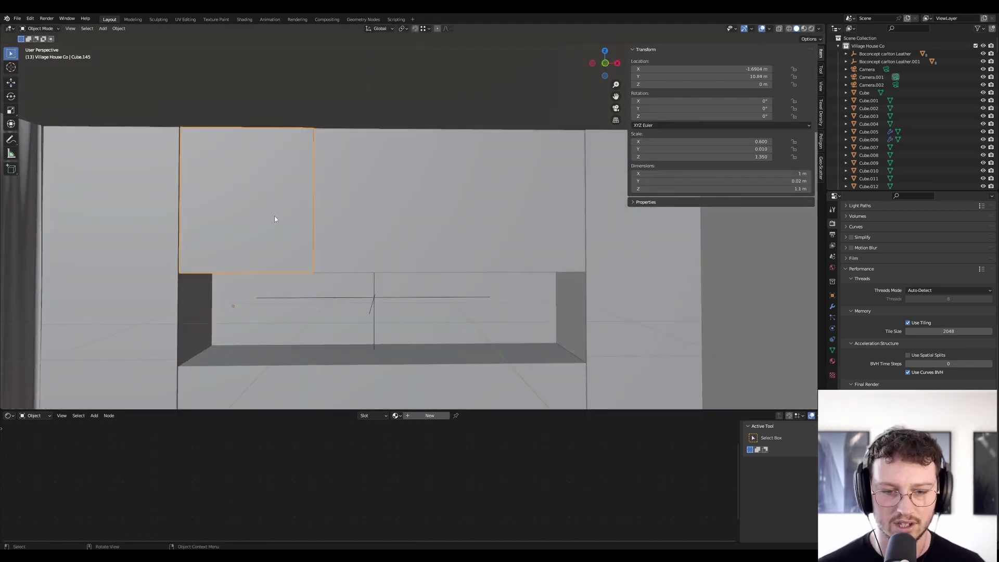
{"action": "middle_click_drag", "start_coordinate": [275, 220], "coordinate": [367, 219]}
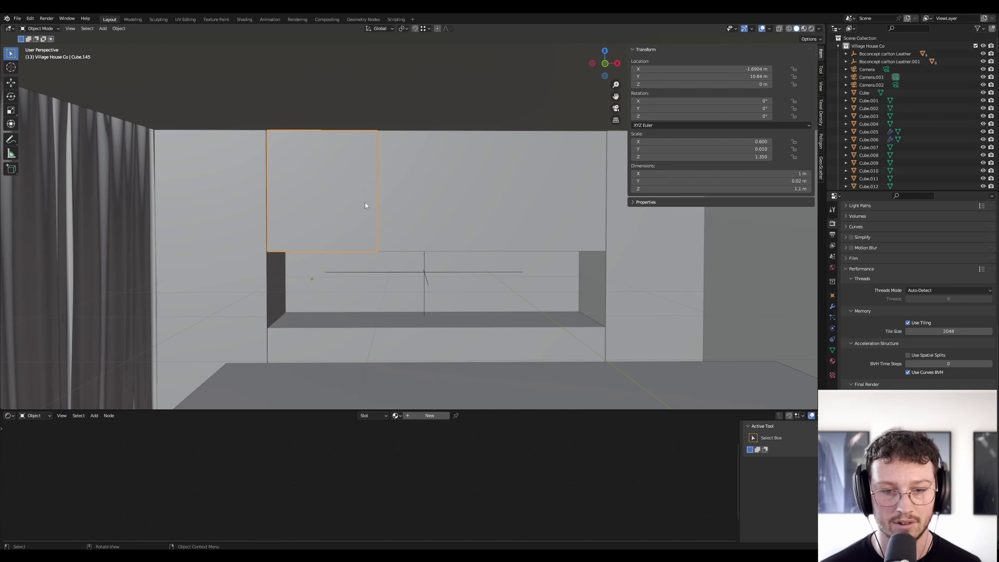
Step: Duplicate the door above the recess and place the copy about 1 m along X, directly beside the original
{"action": "key", "text": "shift+d"}
{"action": "key", "text": "y"}
{"action": "key", "text": "x"}
{"action": "left_click", "coordinate": [410, 160]}
{"action": "key", "text": "g"}
{"action": "key", "text": "x"}
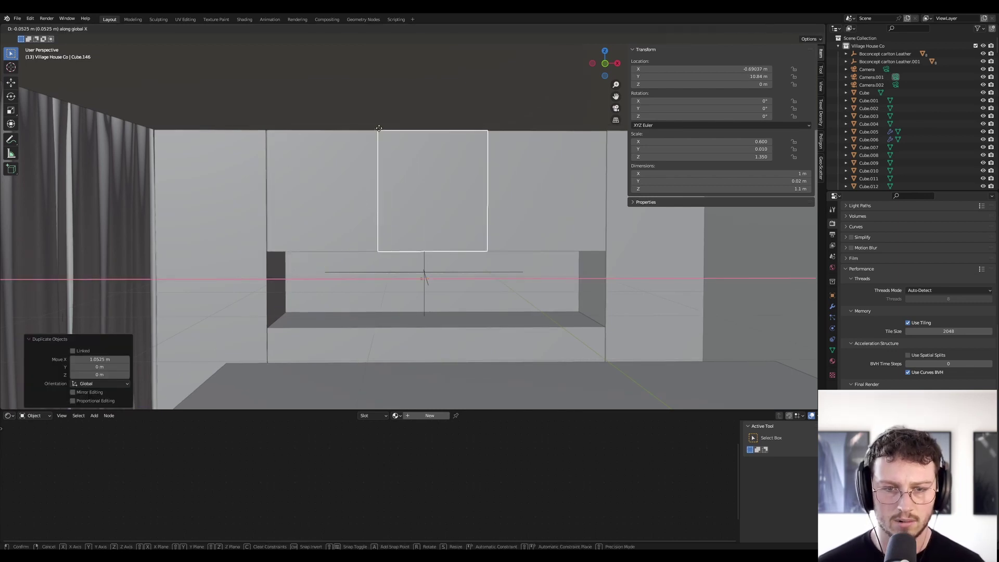
{"action": "left_click", "coordinate": [379, 130]}
Step: Nudge the copied door about 0.008 m along X to leave a thin gap between the two upper doors
{"action": "key", "text": "ctrl+g"}
{"action": "key", "text": "x"}
{"action": "key", "text": "Escape"}
{"action": "scroll", "coordinate": [370, 131], "scroll_direction": "up", "scroll_amount": 2}
{"action": "scroll", "coordinate": [370, 131], "scroll_direction": "up", "scroll_amount": 1}
{"action": "key", "text": "g"}
{"action": "key", "text": "x"}
{"action": "left_click", "coordinate": [295, 126]}
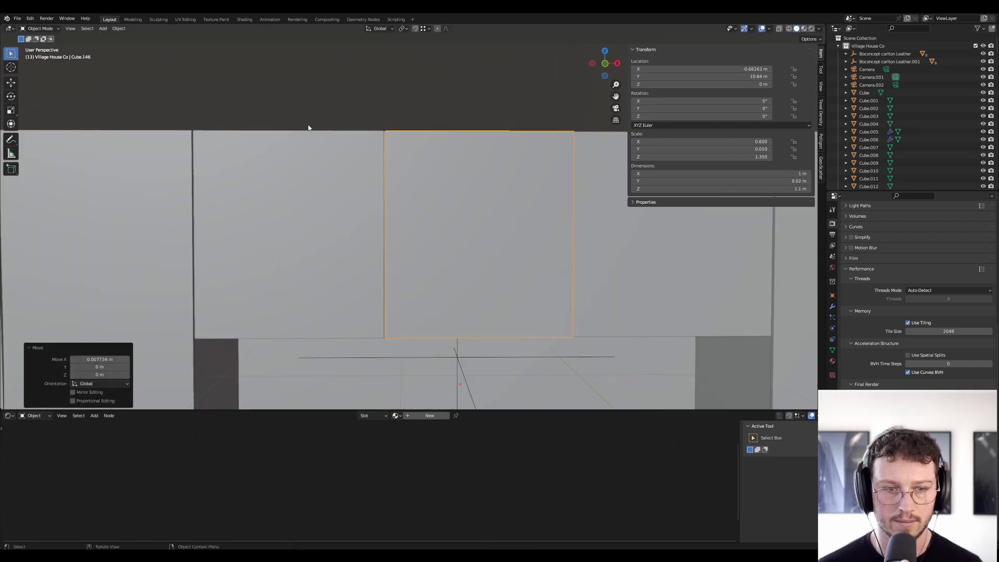
Step: Duplicate the middle upper door about 1.07 m along X so the copy meets the far edge of the recess
{"action": "scroll", "coordinate": [295, 127], "scroll_direction": "down", "scroll_amount": 4}
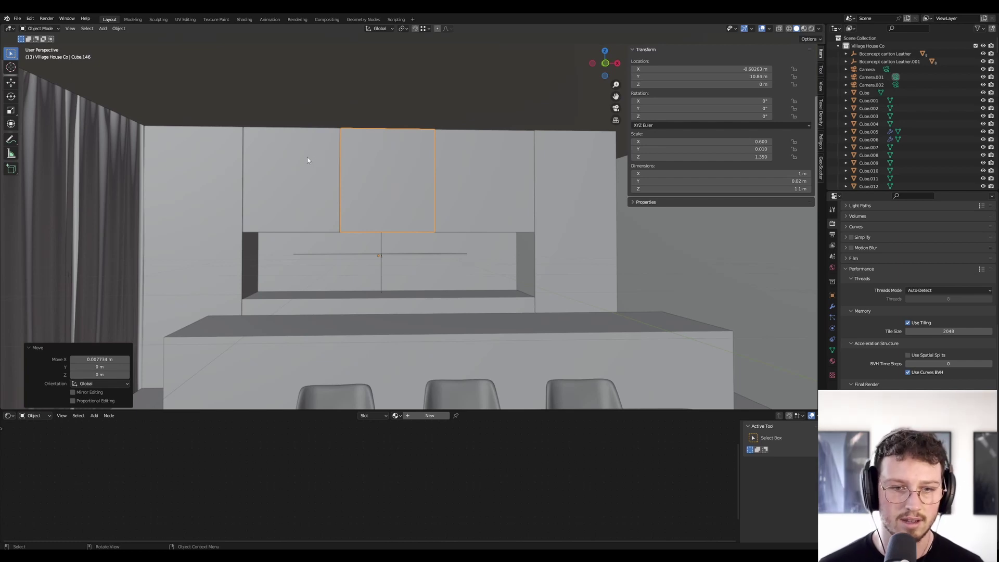
{"action": "left_click", "coordinate": [307, 157]}
{"action": "left_click", "coordinate": [381, 164]}
{"action": "key", "text": "shift+d"}
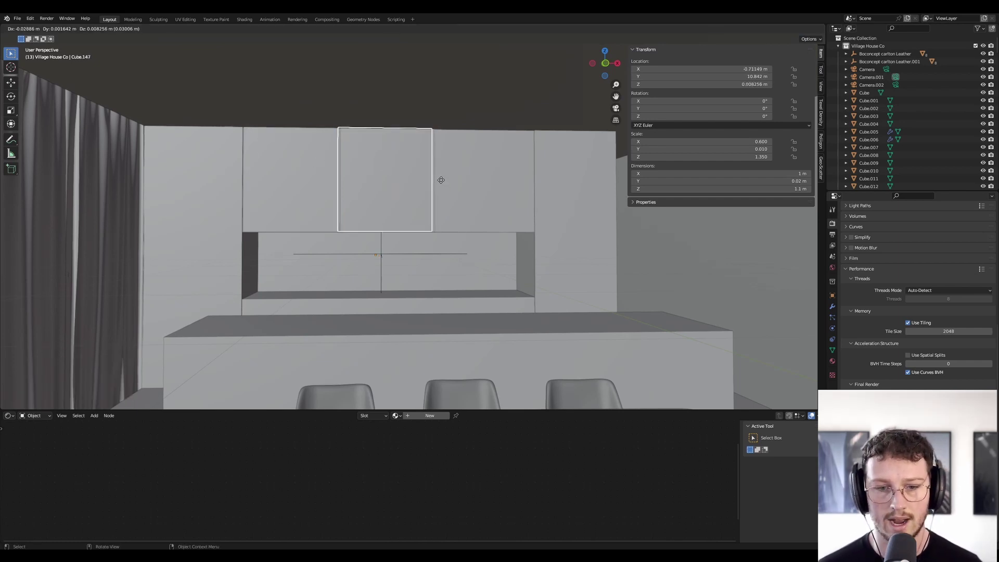
{"action": "key", "text": "x"}
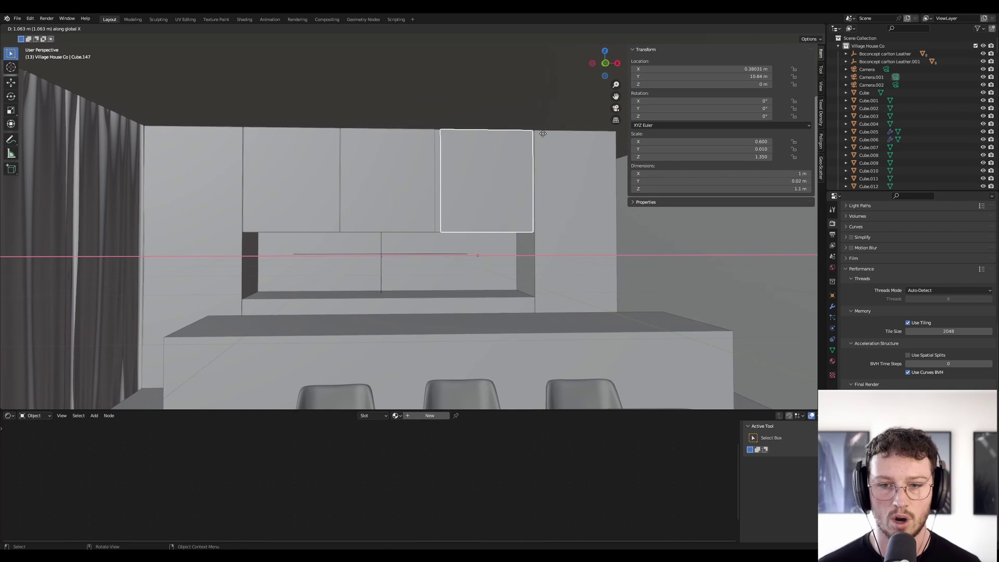
{"action": "left_click", "coordinate": [544, 137]}
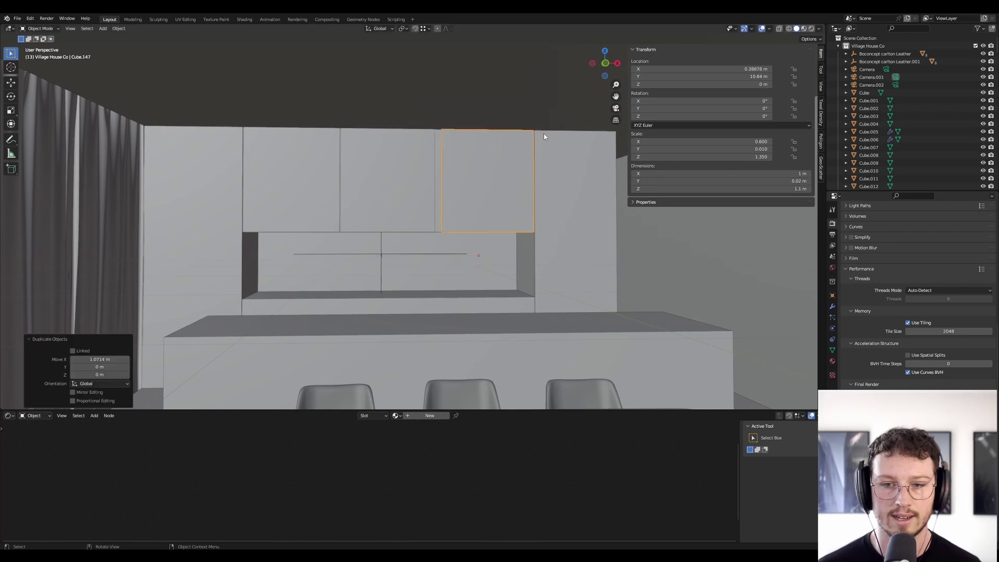
Step: Delete the curtain-side and middle upper doors, keeping only the copy at the far end of the recess
{"action": "key", "text": "Delete"}
{"action": "left_click", "coordinate": [326, 156]}
{"action": "key", "text": "Delete"}
Step: Move the remaining upper door's curtain-side face along X so the door is 0.676 m wide
{"action": "left_click", "coordinate": [510, 183]}
{"action": "key", "text": "Tab"}
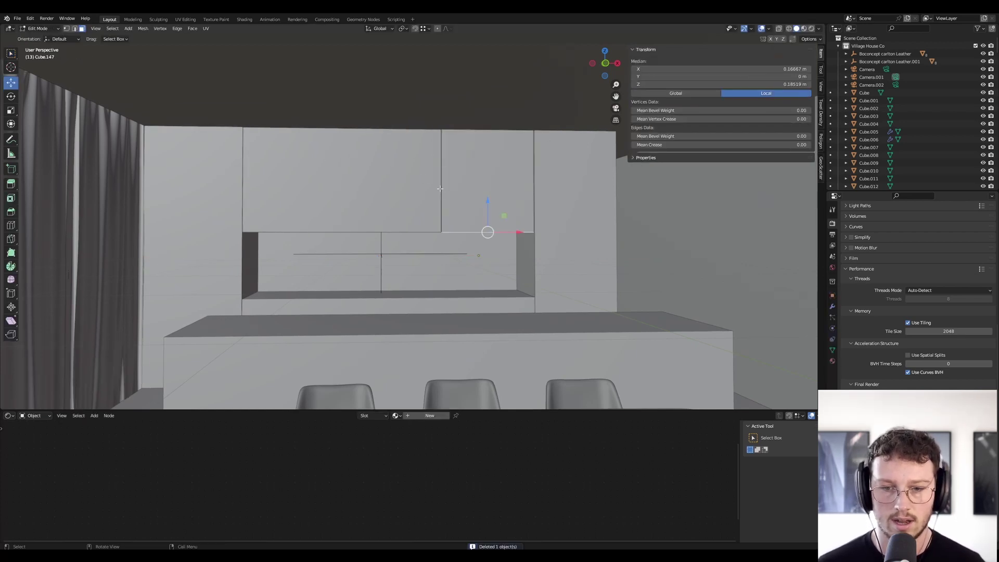
{"action": "left_click", "coordinate": [440, 186]}
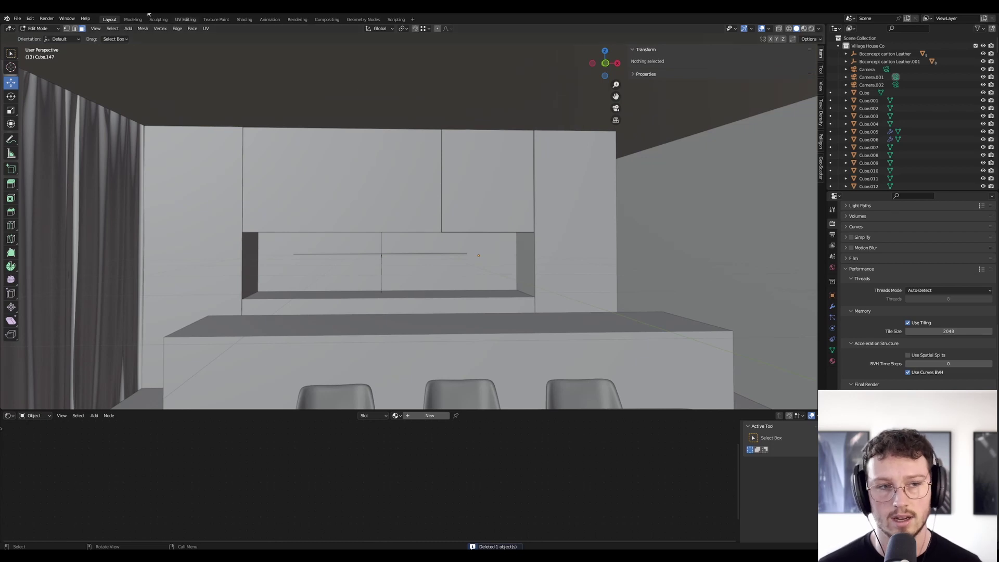
{"action": "left_click", "coordinate": [779, 28]}
{"action": "key", "text": "k"}
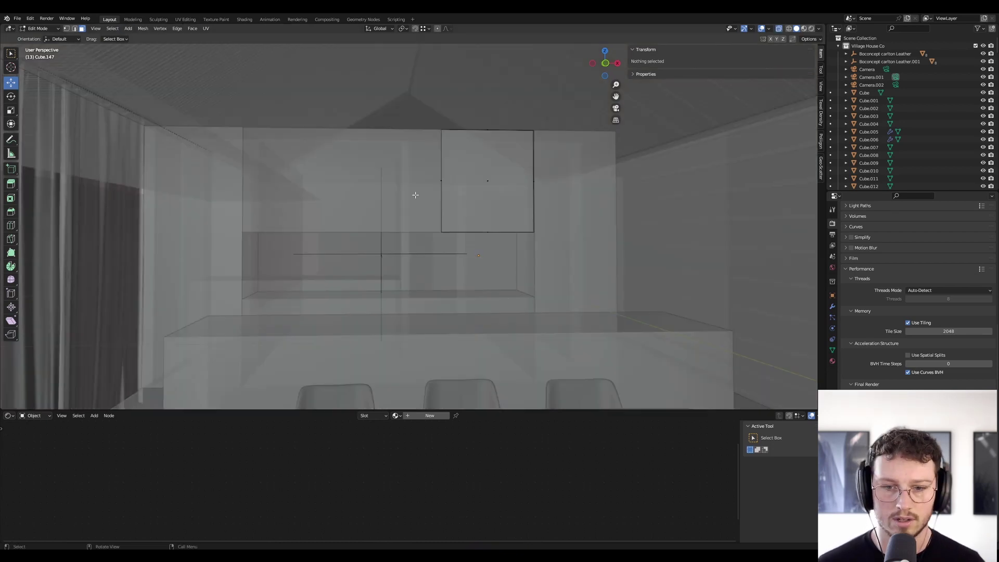
{"action": "left_click_drag", "start_coordinate": [453, 157], "coordinate": [453, 157]}
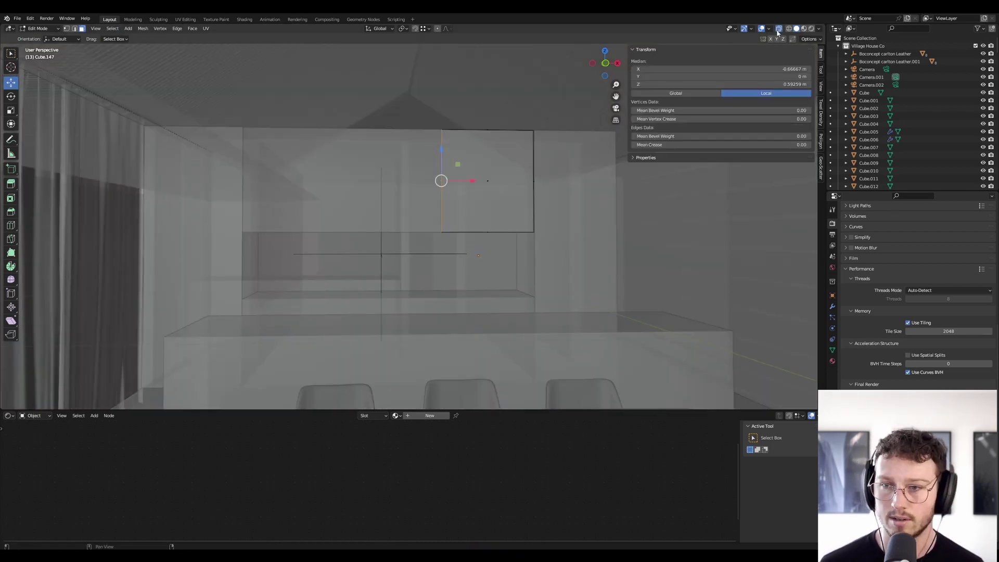
{"action": "left_click", "coordinate": [779, 29]}
{"action": "key", "text": "g"}
{"action": "key", "text": "x"}
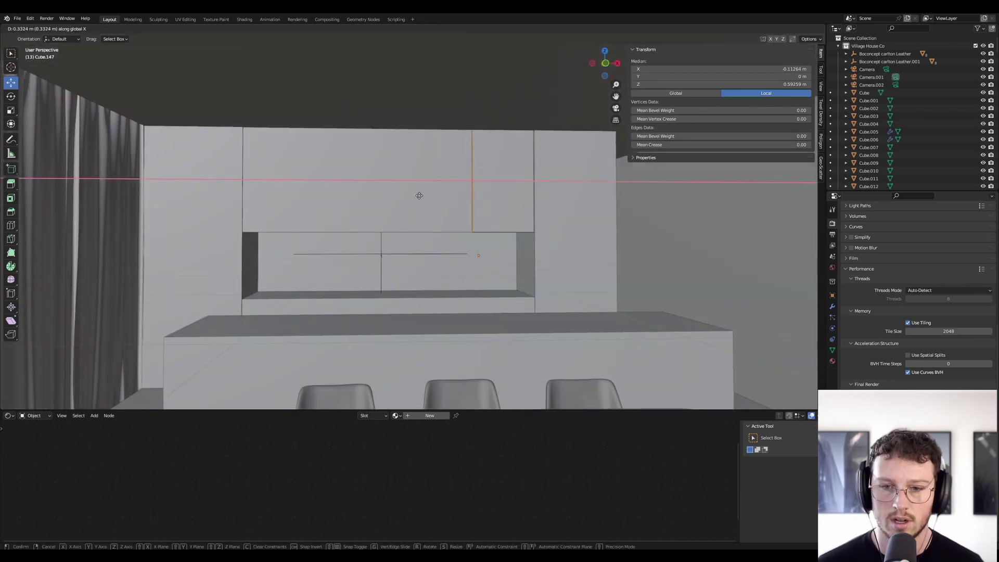
{"action": "left_click", "coordinate": [420, 196]}
{"action": "key", "text": "Tab"}
Step: Add an Array modifier to the narrowed door with a count of 5 and a relative X offset of -1.010
{"action": "left_click", "coordinate": [833, 307]}
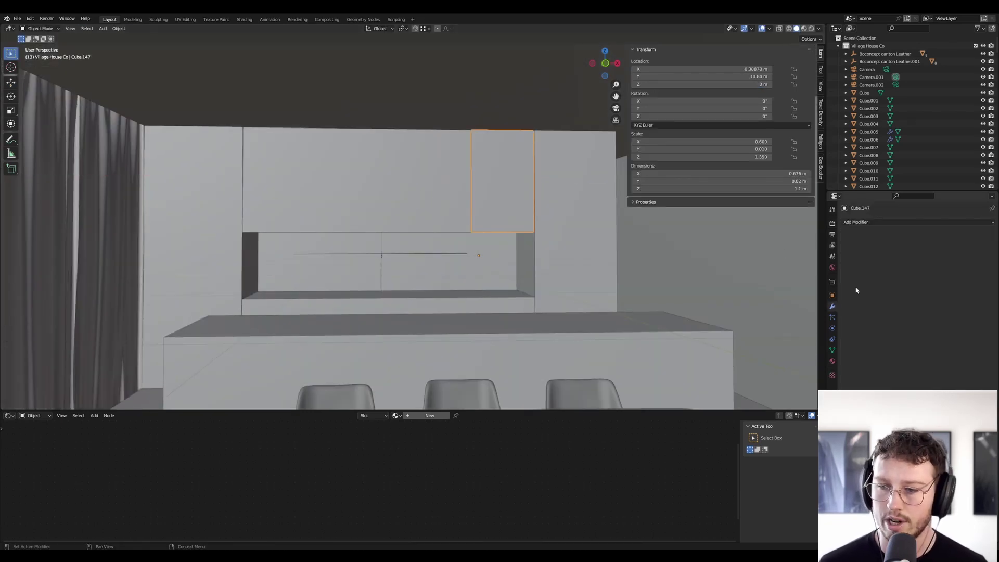
{"action": "left_click", "coordinate": [873, 223]}
{"action": "left_click", "coordinate": [835, 244]}
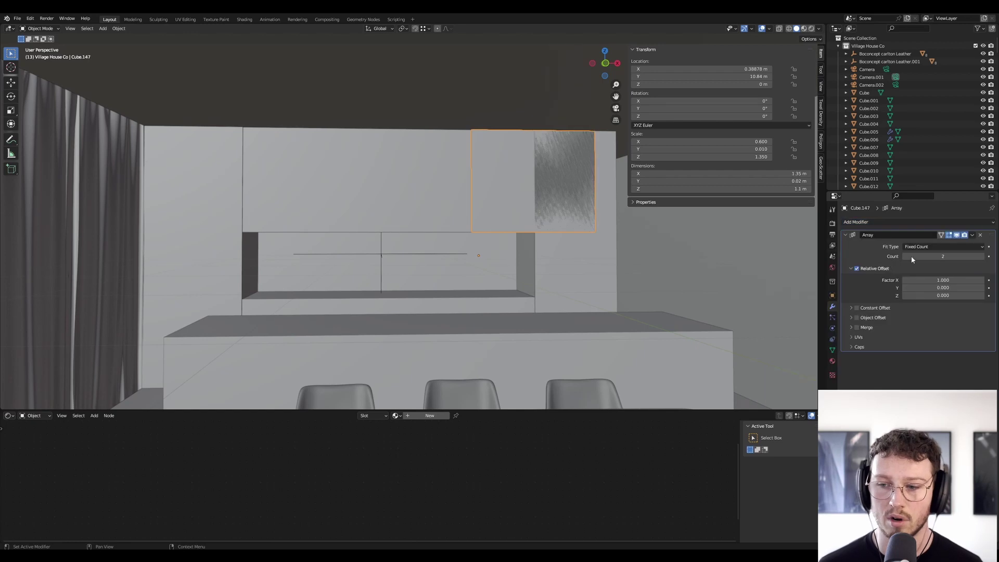
{"action": "mouse_move", "coordinate": [943, 280]}
{"action": "left_mouse_down"}
{"action": "mouse_move", "coordinate": [885, 280]}
{"action": "mouse_move", "coordinate": [968, 280]}
{"action": "mouse_move", "coordinate": [932, 280]}
{"action": "left_mouse_up"}
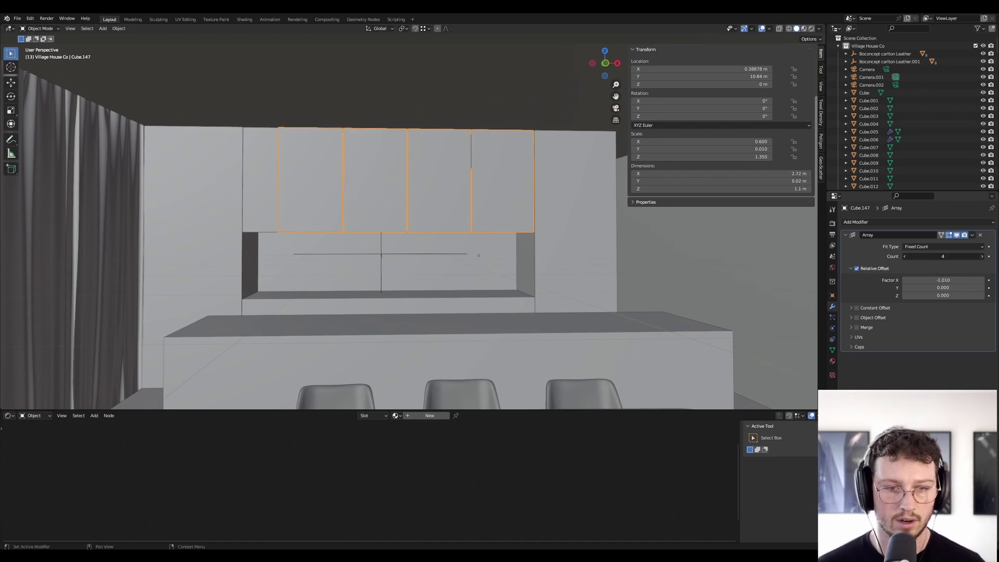
{"action": "left_click", "coordinate": [984, 257]}
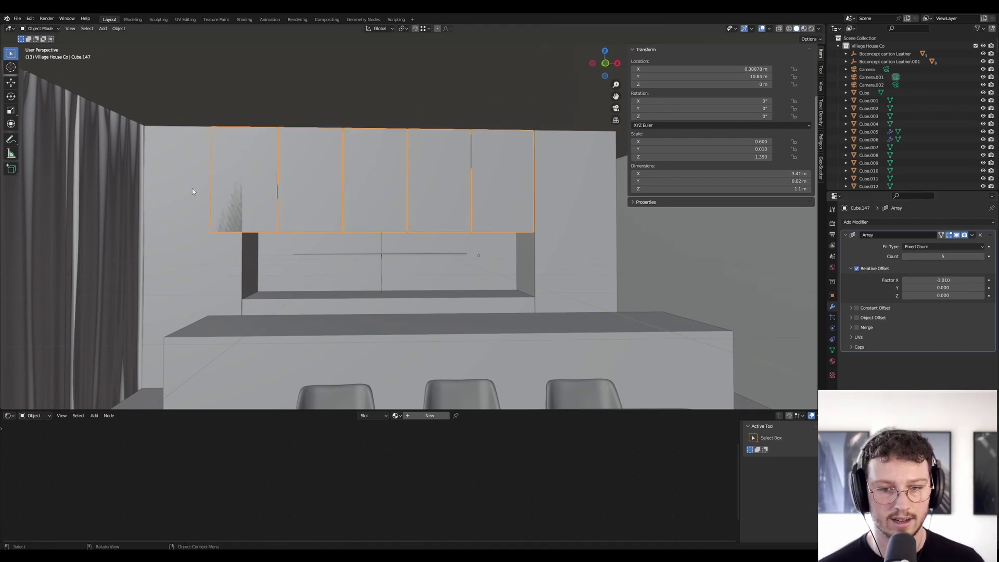
Step: Try moving the source door's curtain-side face along X to fit the five arrayed doors above the recess
{"action": "scroll", "coordinate": [198, 196], "scroll_direction": "up", "scroll_amount": 3}
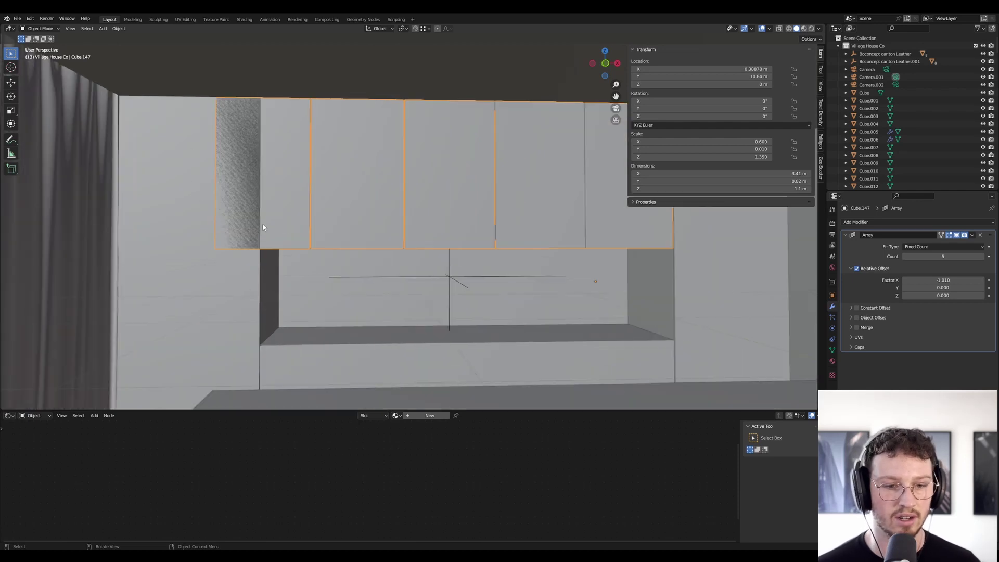
{"action": "middle_click_drag", "start_coordinate": [262, 214], "coordinate": [253, 131]}
{"action": "scroll", "coordinate": [262, 185], "scroll_direction": "down", "scroll_amount": 4}
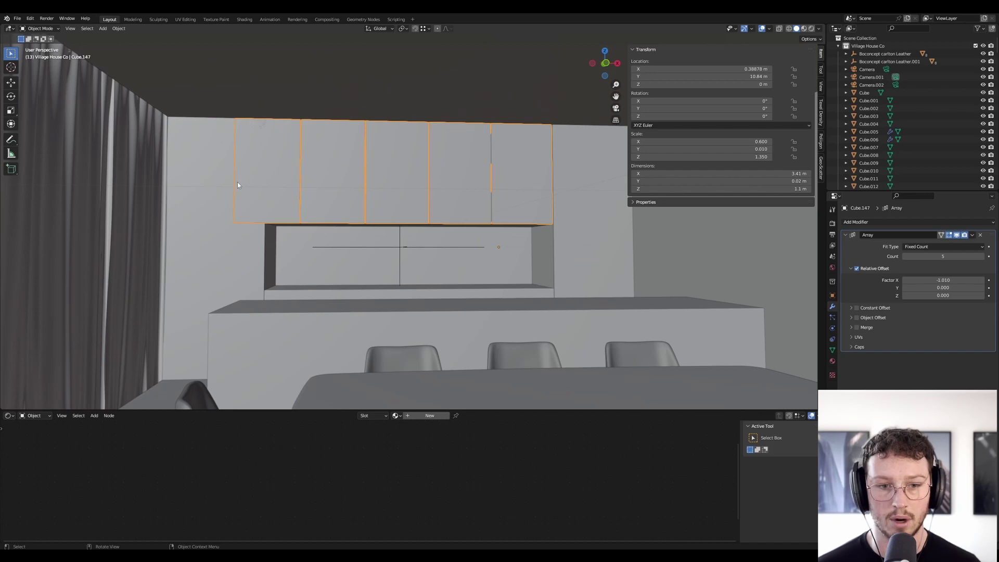
{"action": "middle_click_drag", "start_coordinate": [374, 232], "coordinate": [375, 236]}
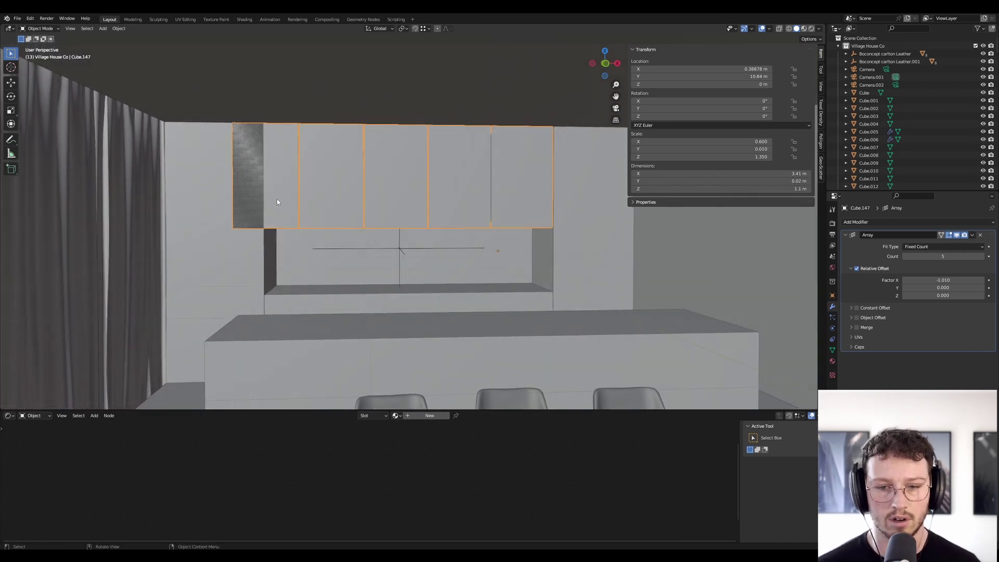
{"action": "key", "text": "Tab"}
{"action": "key", "text": "g"}
{"action": "key", "text": "x"}
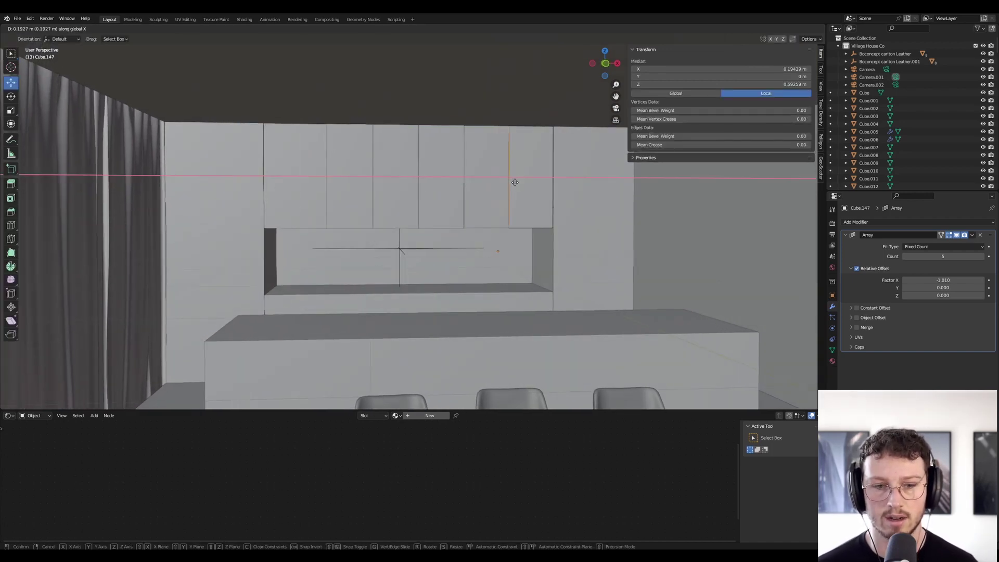
{"action": "left_click", "coordinate": [462, 180]}
{"action": "middle_click_drag", "start_coordinate": [461, 180], "coordinate": [472, 202]}
{"action": "key", "text": "Tab"}
{"action": "key", "text": "Tab"}
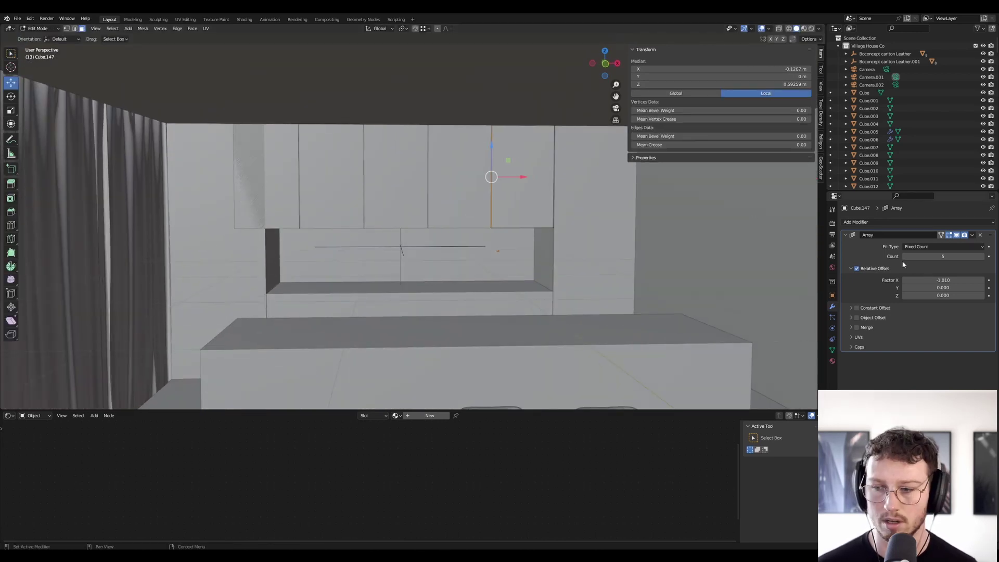
Step: Try an array count of 4 with the door widened by moving its side face about -0.09 m along X
{"action": "left_click", "coordinate": [906, 256]}
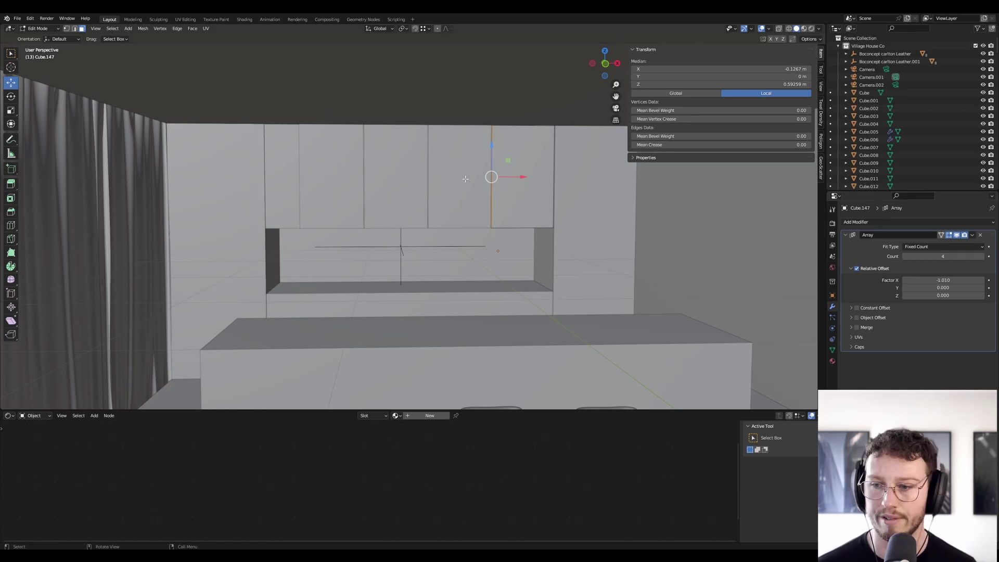
{"action": "key", "text": "g"}
{"action": "key", "text": "x"}
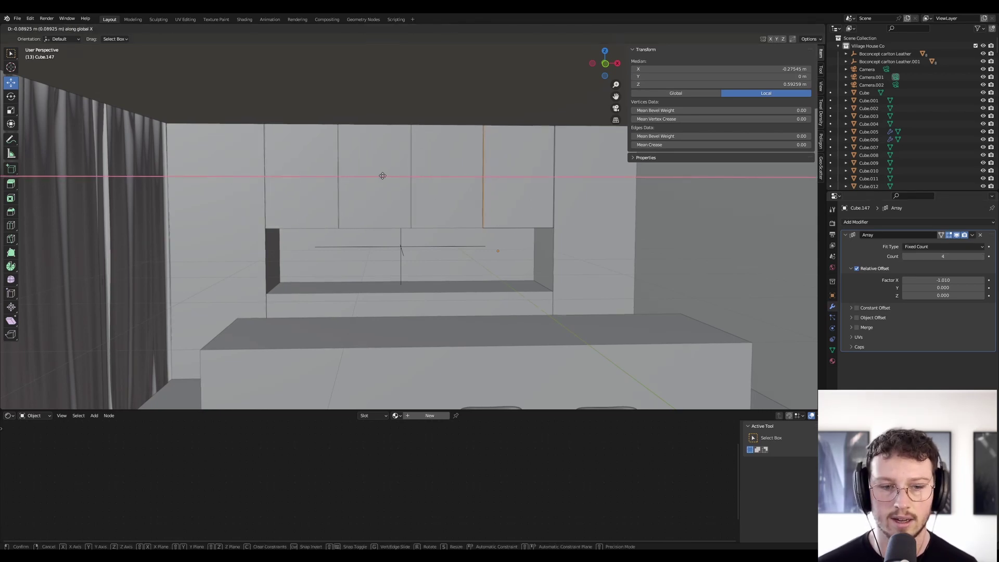
{"action": "left_click", "coordinate": [383, 176]}
Step: Undo the door widening trial and set the array count back to 5
{"action": "key", "text": "ctrl+z"}
{"action": "key", "text": "ctrl+z"}
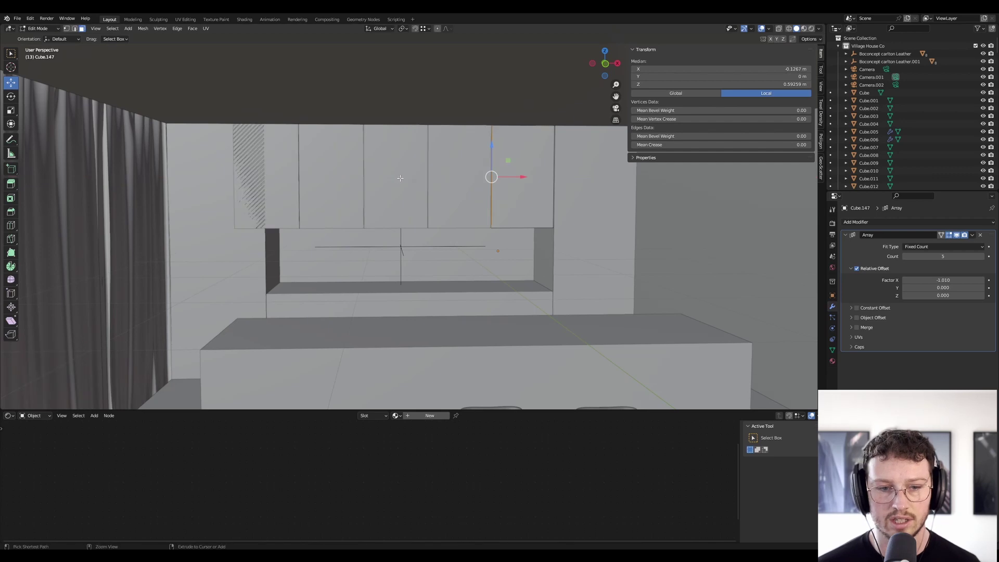
{"action": "key", "text": "ctrl+z"}
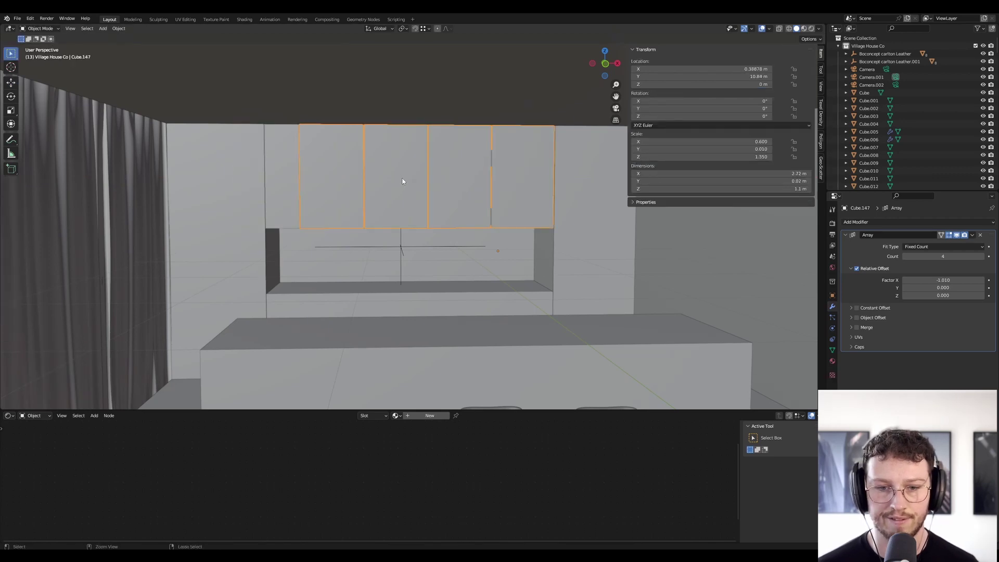
{"action": "key", "text": "ctrl+shift+z"}
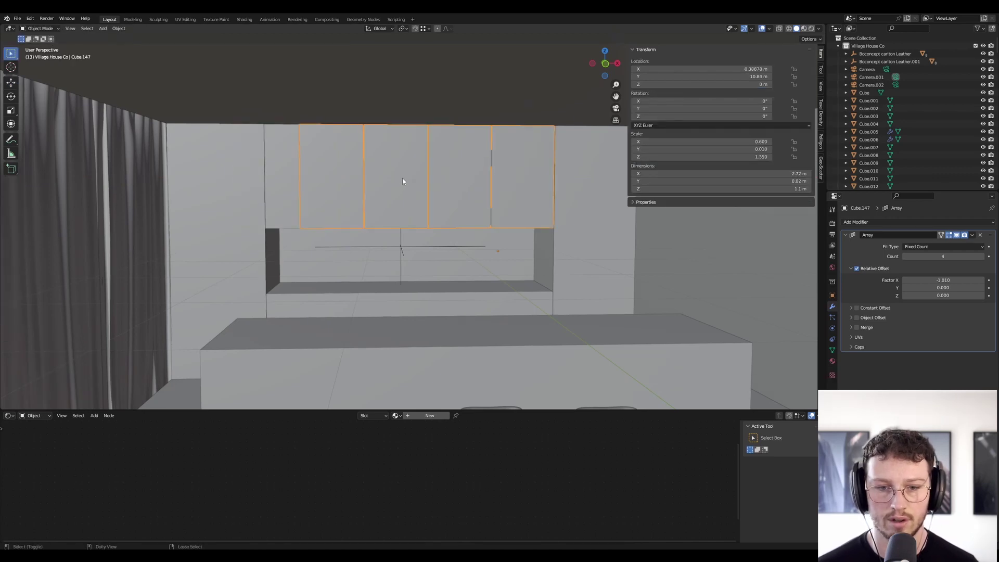
{"action": "left_click", "coordinate": [982, 256]}
Step: Move the source door's curtain-side face about 0.064 m along X so the five arrayed doors fit the recess's width
{"action": "key", "text": "Tab"}
{"action": "key", "text": "ctrl+shift+z"}
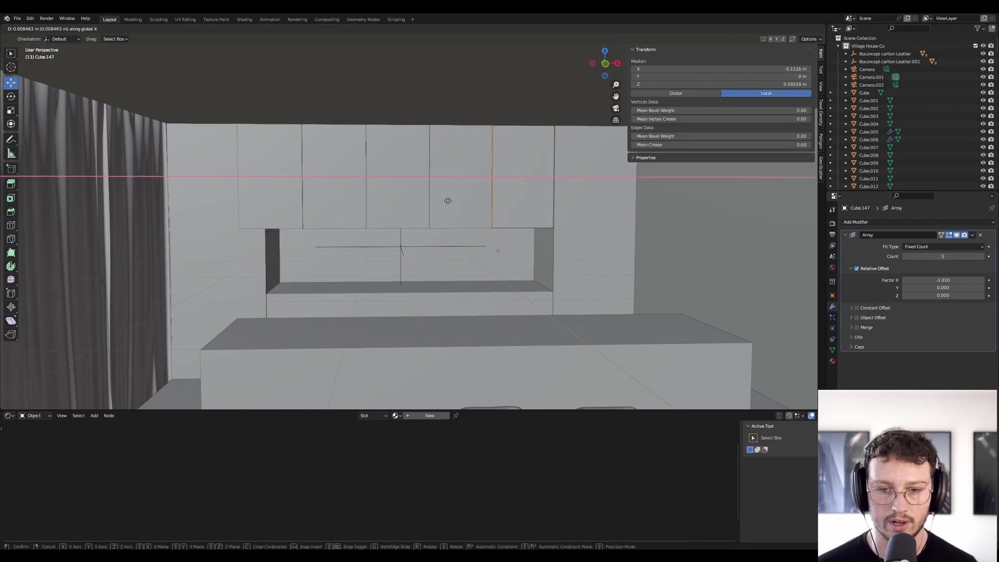
{"action": "middle_click_drag", "start_coordinate": [328, 208], "coordinate": [395, 225], "text": "ctrl"}
{"action": "key", "text": "g"}
{"action": "key", "text": "x"}
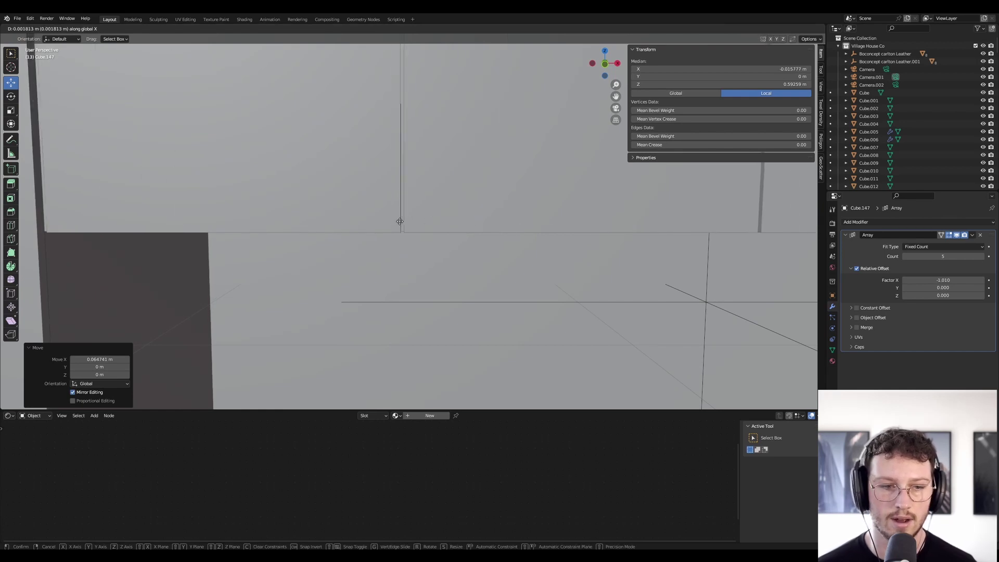
{"action": "left_click", "coordinate": [390, 225]}
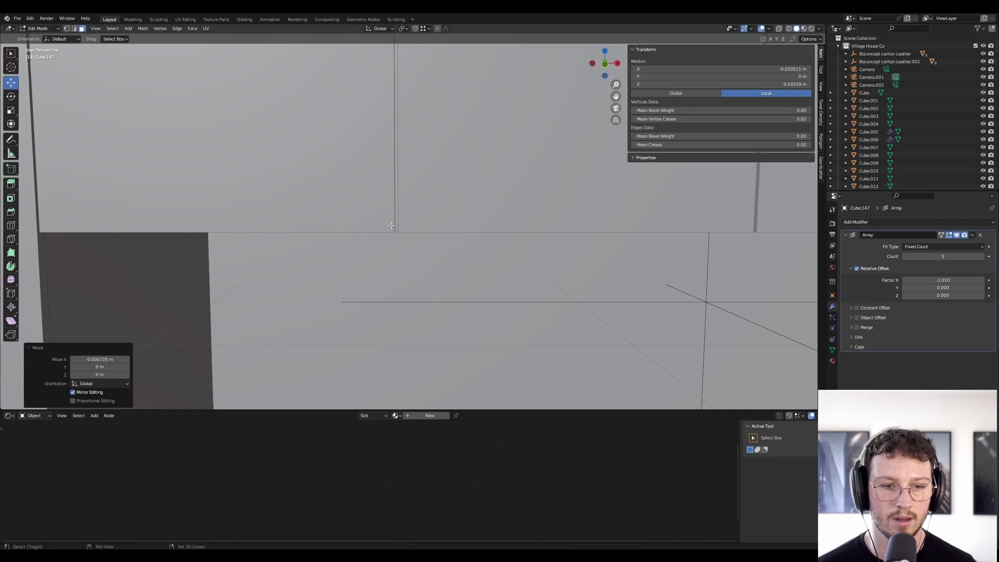
{"action": "scroll", "coordinate": [388, 225], "scroll_direction": "down", "scroll_amount": 5}
{"action": "middle_click_drag", "start_coordinate": [488, 176], "coordinate": [304, 219], "text": "shift"}
{"action": "scroll", "coordinate": [502, 230], "scroll_direction": "up", "scroll_amount": 4}
{"action": "middle_click_drag", "start_coordinate": [502, 230], "coordinate": [522, 221]}
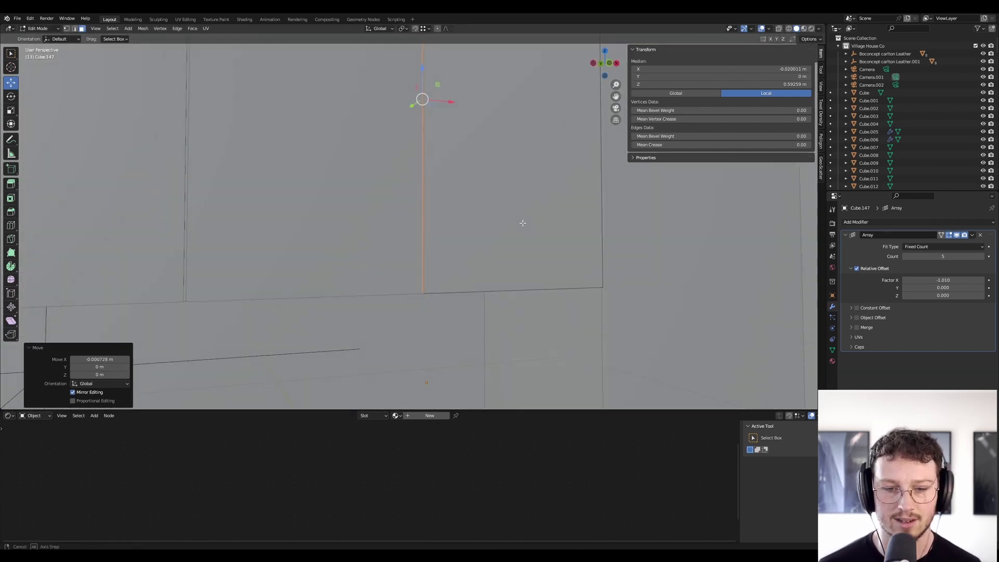
{"action": "key", "text": "Tab"}
Step: Move the whole row of arrayed doors about 0.011 m along X to the tall cabinet's edge
{"action": "middle_click_drag", "start_coordinate": [539, 259], "coordinate": [438, 307]}
{"action": "scroll", "coordinate": [439, 281], "scroll_direction": "down", "scroll_amount": 4}
{"action": "key", "text": "g"}
{"action": "key", "text": "x"}
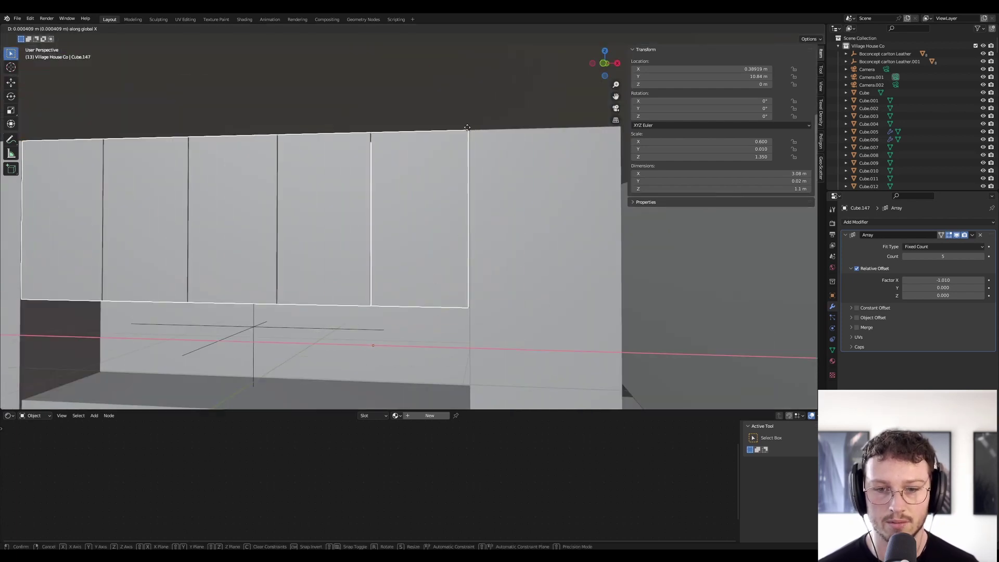
{"action": "left_click", "coordinate": [471, 132]}
Step: Move the door row about -0.003 m along X to leave a thin gap beside the tall cabinet
{"action": "scroll", "coordinate": [470, 131], "scroll_direction": "up", "scroll_amount": 5}
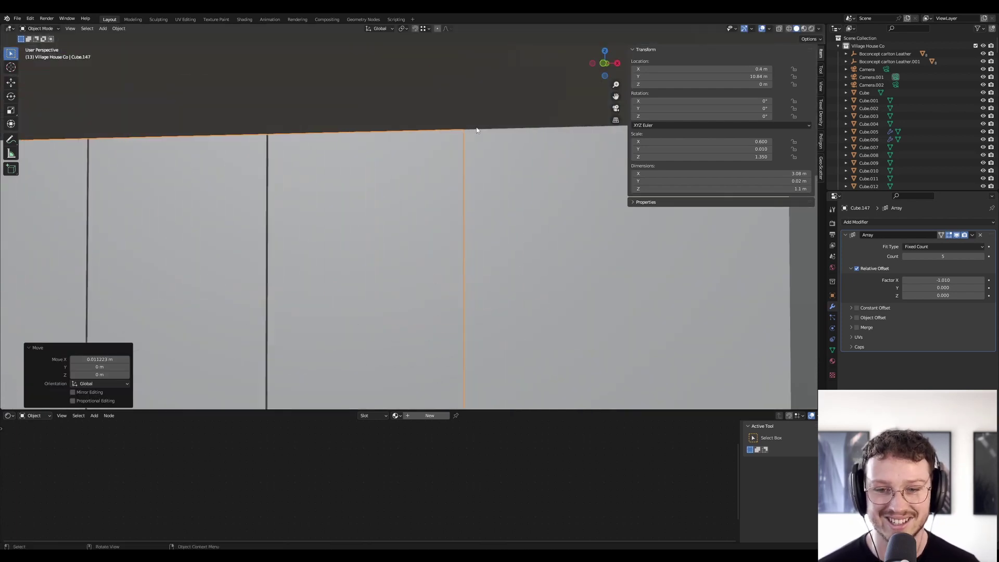
{"action": "key", "text": "g"}
{"action": "key", "text": "x"}
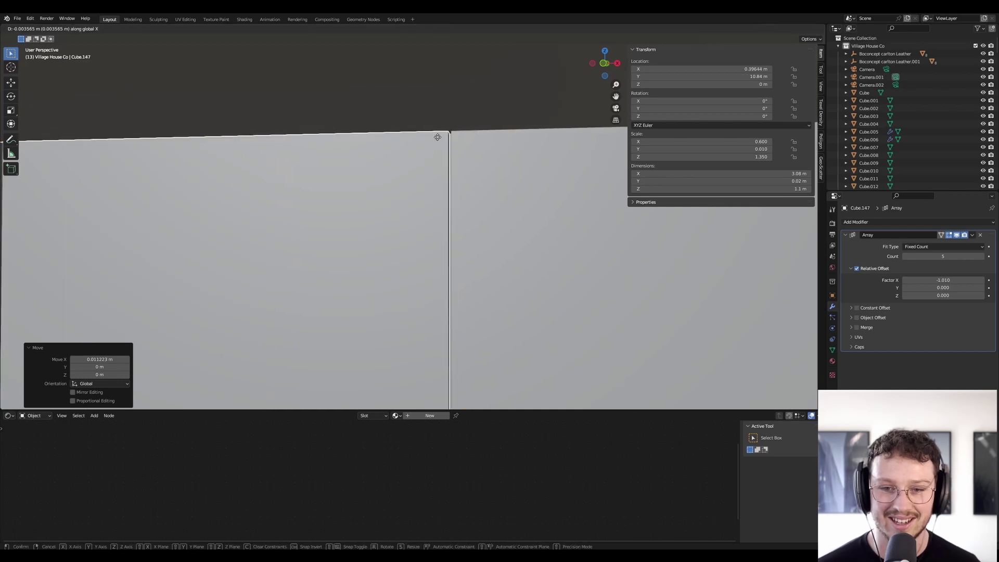
{"action": "left_click", "coordinate": [440, 140]}
{"action": "scroll", "coordinate": [440, 140], "scroll_direction": "down", "scroll_amount": 8}
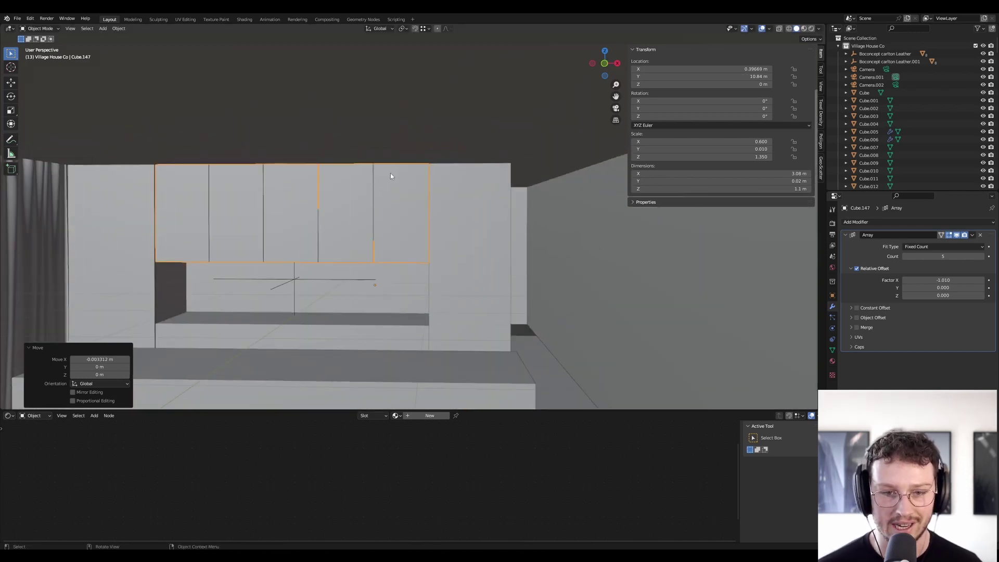
Step: Widen the source door slightly along X so the arrayed row reaches the recess's curtain-side edge, 3.09 m wide overall
{"action": "scroll", "coordinate": [288, 234], "scroll_direction": "up", "scroll_amount": 6}
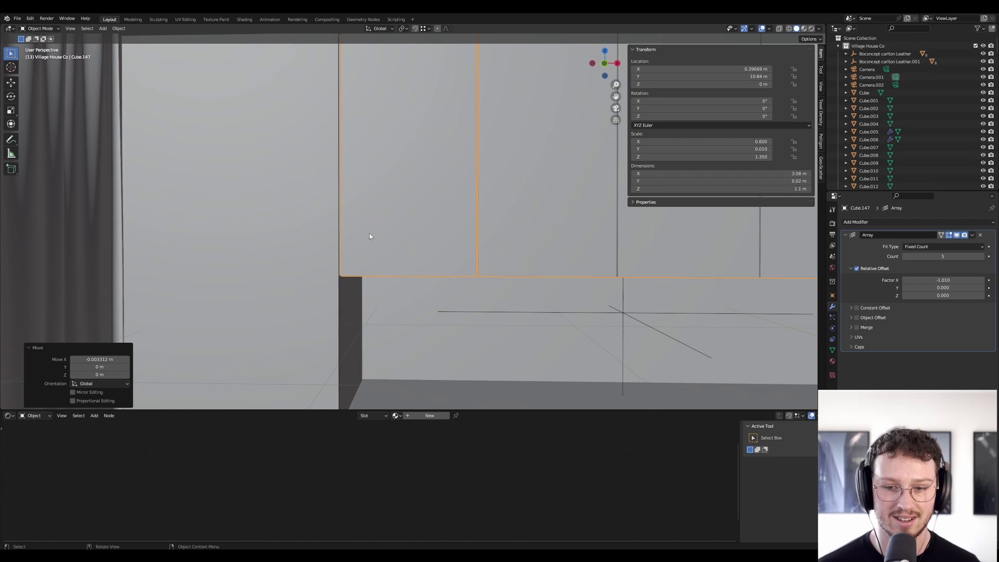
{"action": "key", "text": "g"}
{"action": "key", "text": "x"}
{"action": "left_click", "coordinate": [361, 237]}
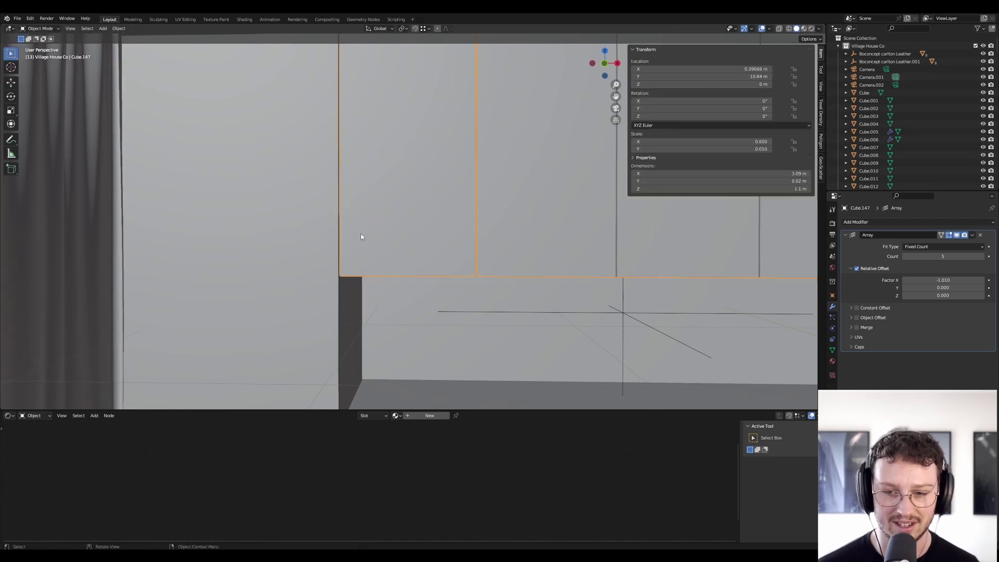
Step: Switch to the scene camera's view and select the top face of the source door in the arrayed row
{"action": "scroll", "coordinate": [495, 233], "scroll_direction": "down", "scroll_amount": 5}
{"action": "middle_click_drag", "start_coordinate": [495, 234], "coordinate": [376, 221], "text": "shift"}
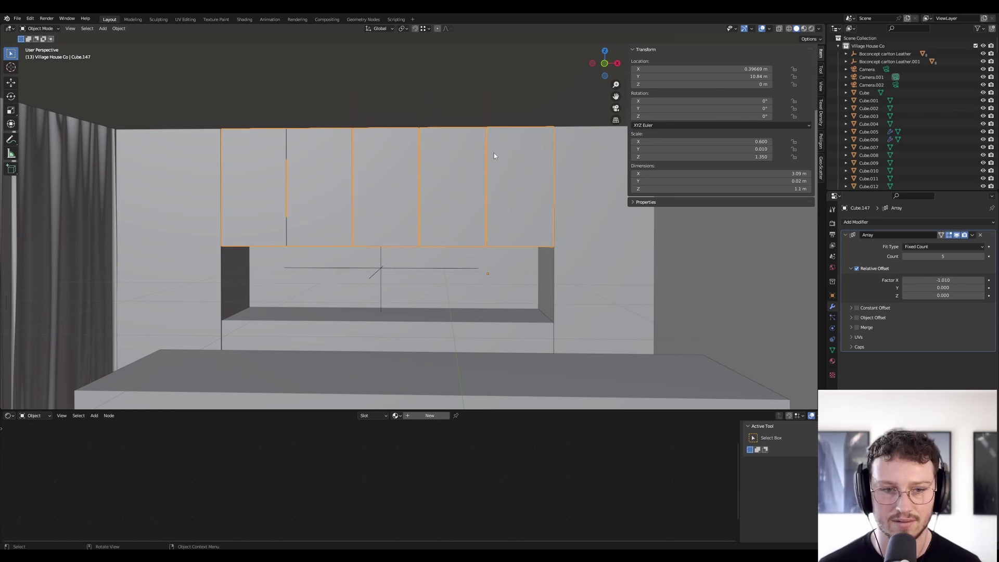
{"action": "middle_click_drag", "start_coordinate": [418, 213], "coordinate": [436, 222]}
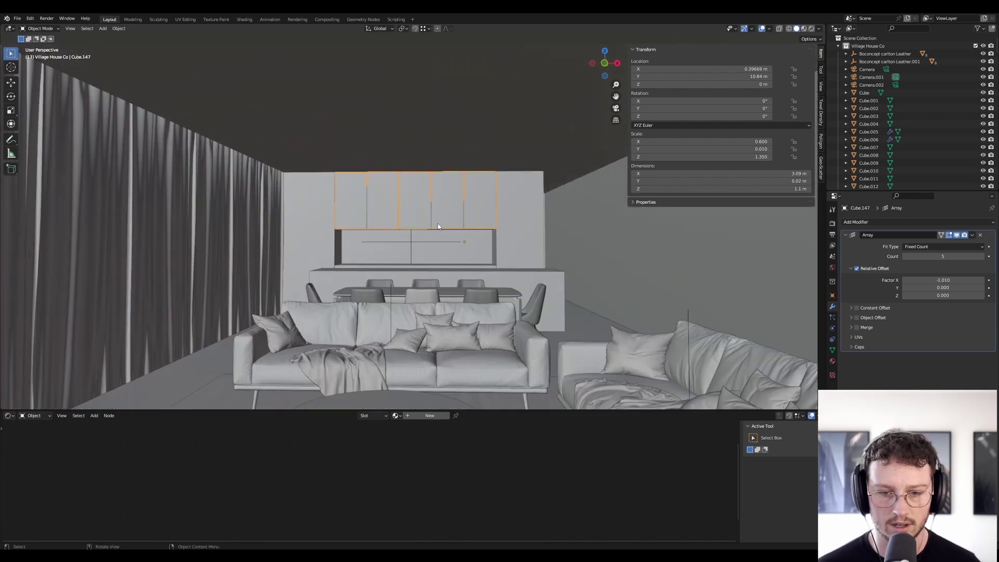
{"action": "key", "text": "KP_0"}
{"action": "left_click", "coordinate": [543, 241]}
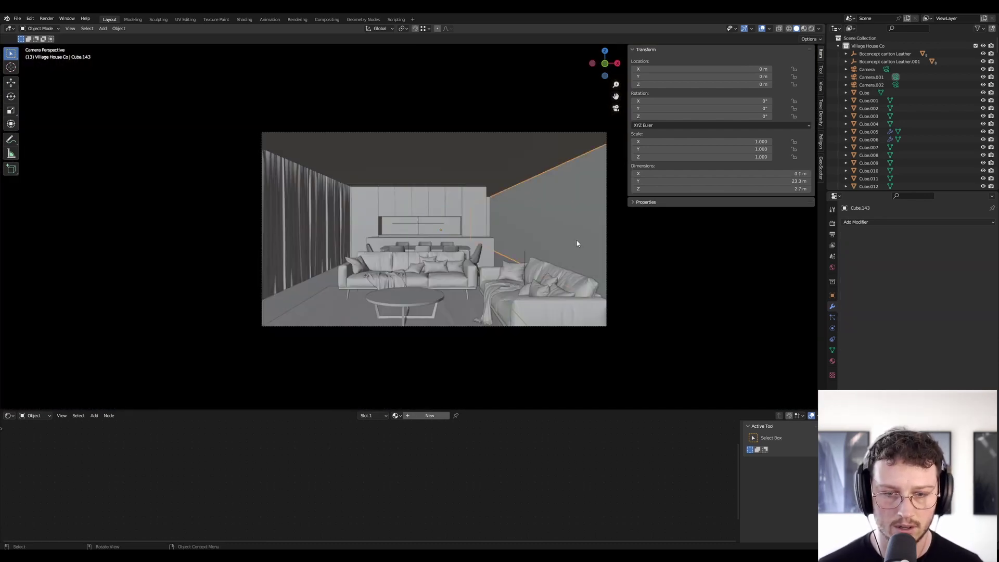
{"action": "scroll", "coordinate": [440, 231], "scroll_direction": "up", "scroll_amount": 3}
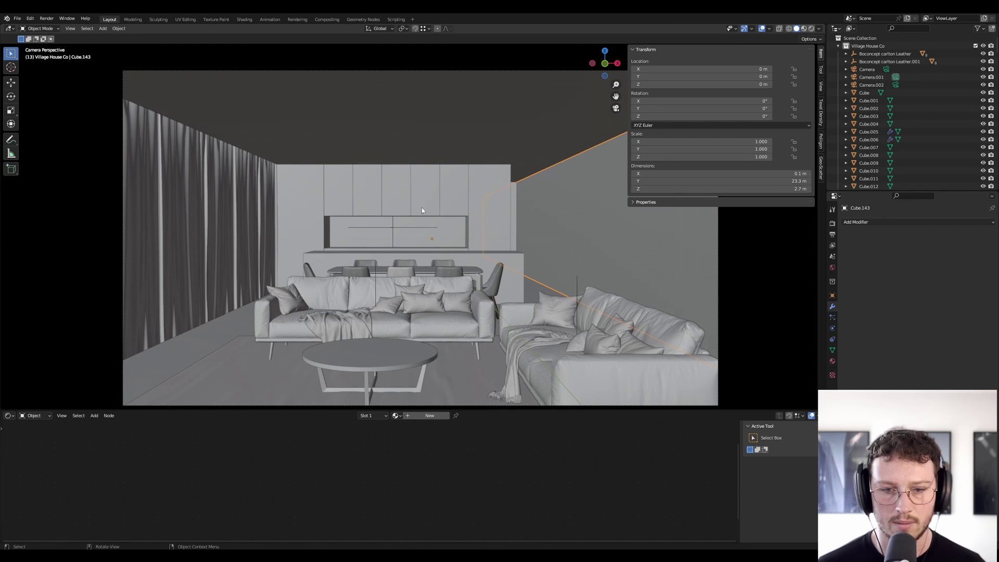
{"action": "left_click", "coordinate": [363, 181]}
{"action": "key", "text": "Tab"}
{"action": "scroll", "coordinate": [458, 167], "scroll_direction": "up", "scroll_amount": 3}
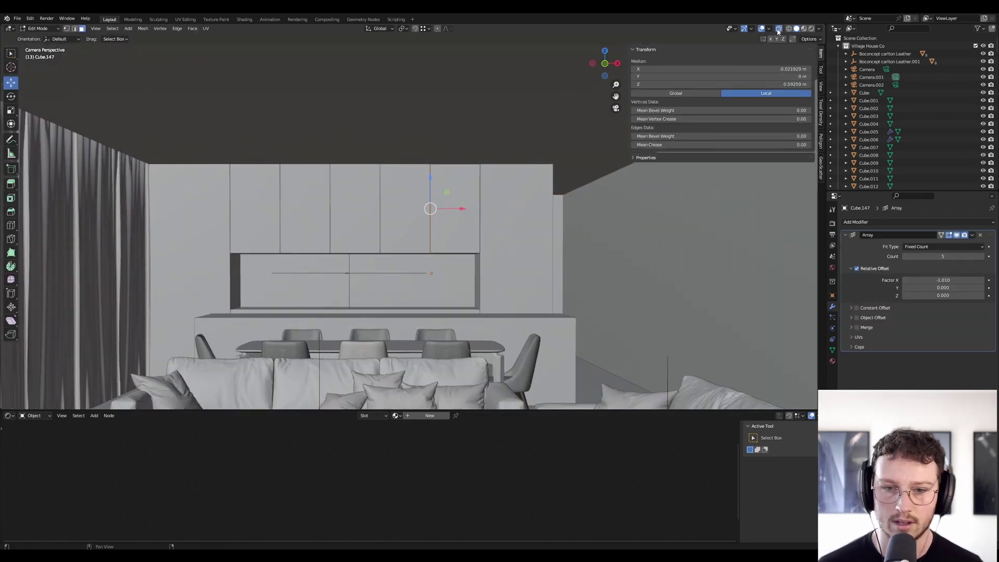
{"action": "left_click", "coordinate": [779, 29]}
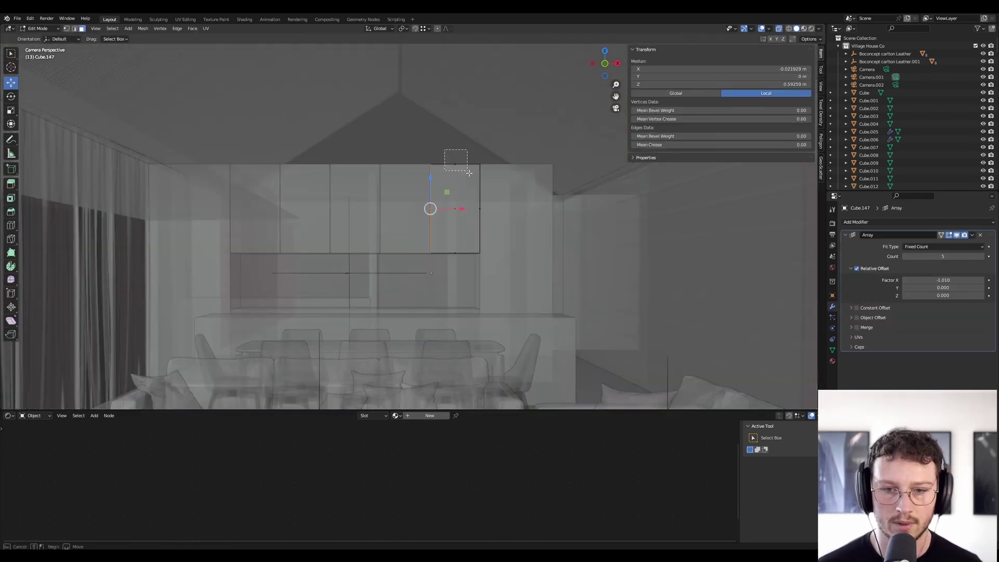
{"action": "left_click", "coordinate": [456, 164]}
{"action": "left_click", "coordinate": [779, 29]}
{"action": "key", "text": "g"}
{"action": "key", "text": "z"}
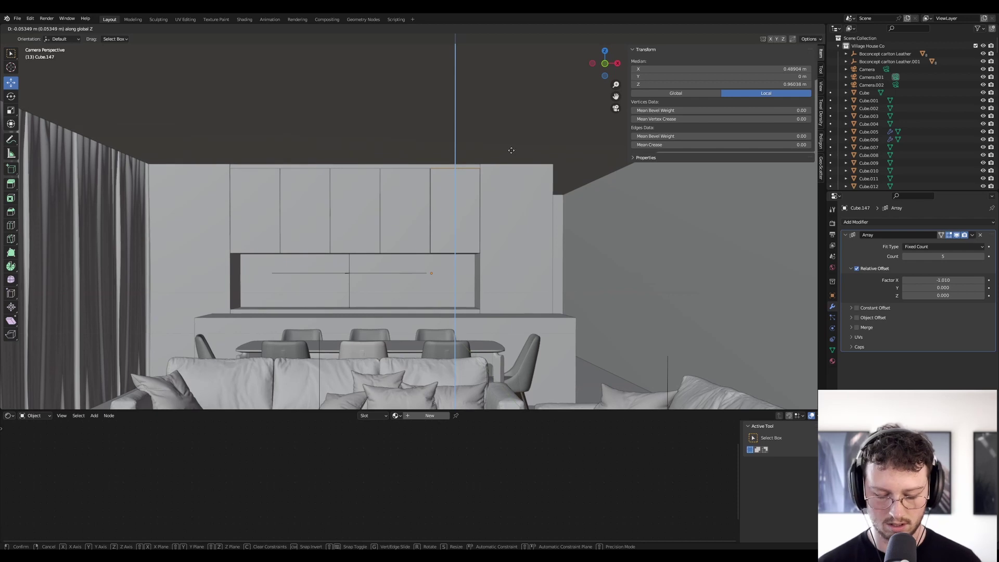
{"action": "type", "text": "-.5"}
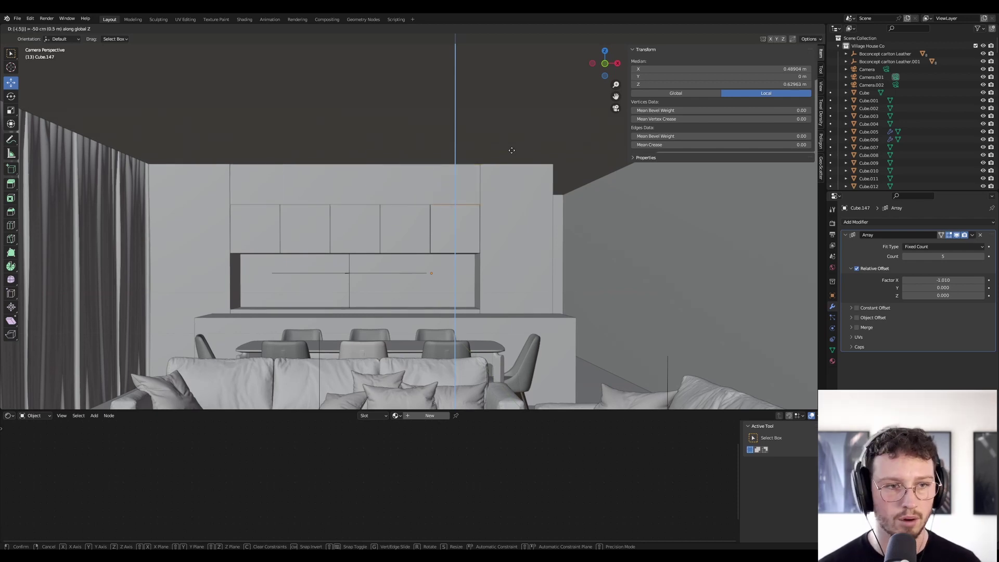
{"action": "right_click", "coordinate": [511, 151]}
{"action": "key", "text": "g"}
{"action": "key", "text": "z"}
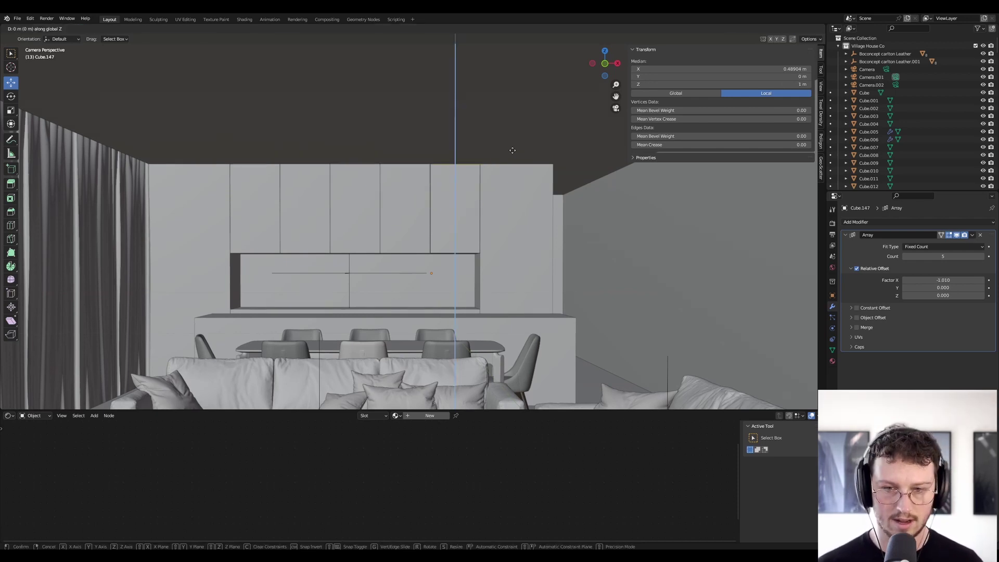
{"action": "type", "text": "-1/0"}
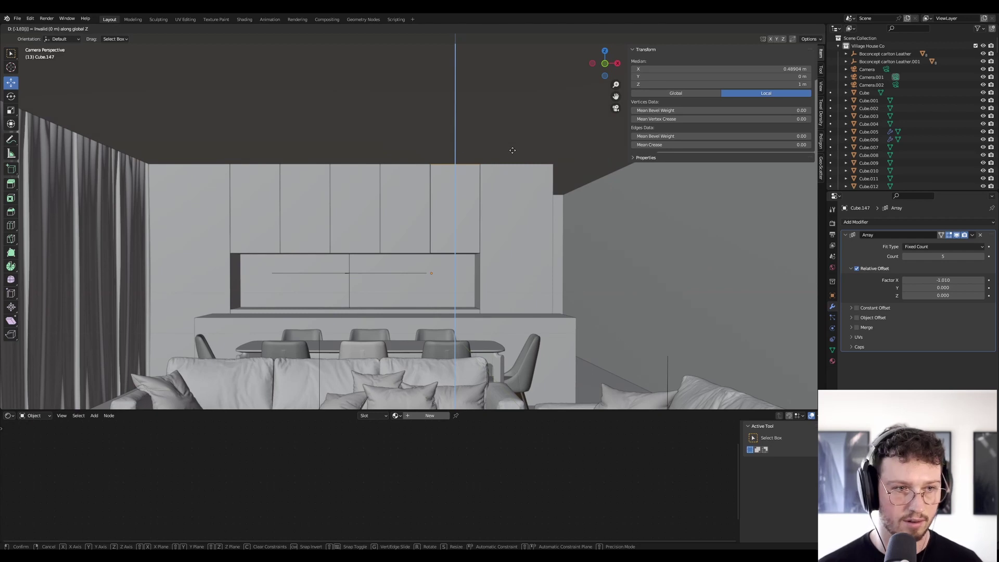
{"action": "key", "text": "BackSpace"}
{"action": "key", "text": "BackSpace"}
{"action": "key", "text": "BackSpace"}
{"action": "key", "text": "BackSpace"}
{"action": "key", "text": "BackSpace"}
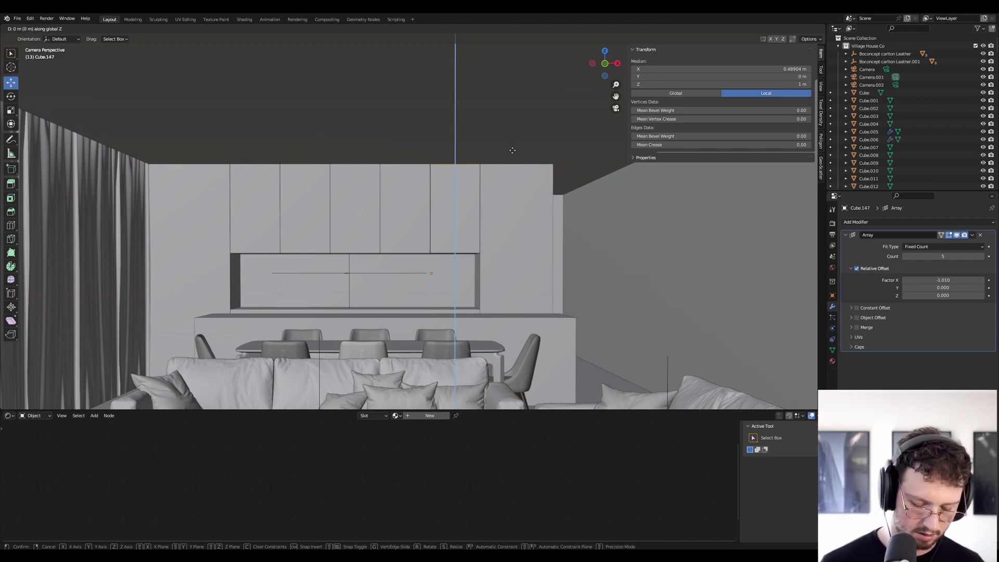
{"action": "type", "text": "/.05"}
{"action": "key", "text": "Return"}
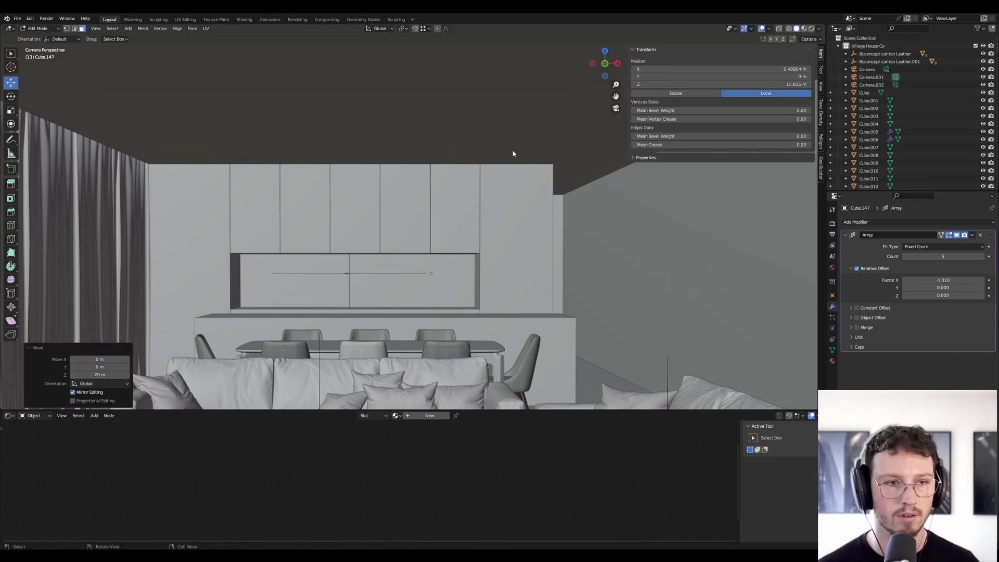
{"action": "key", "text": "ctrl+z"}
Step: Lower the source door's top face about 0.05 m along Z so the arrayed doors are 1.05 m high
{"action": "key", "text": "g"}
{"action": "key", "text": "z"}
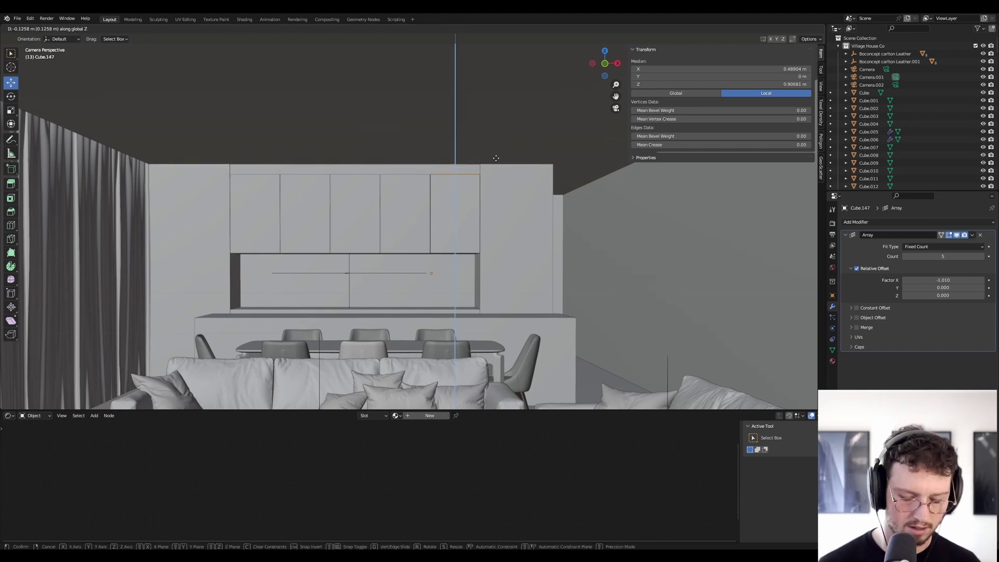
{"action": "left_click", "coordinate": [496, 159]}
{"action": "key", "text": "Tab"}
Step: Lower the top face of the tall door panel on the side away from the curtain by 0.025 m along Z
{"action": "left_click", "coordinate": [523, 197]}
{"action": "key", "text": "Tab"}
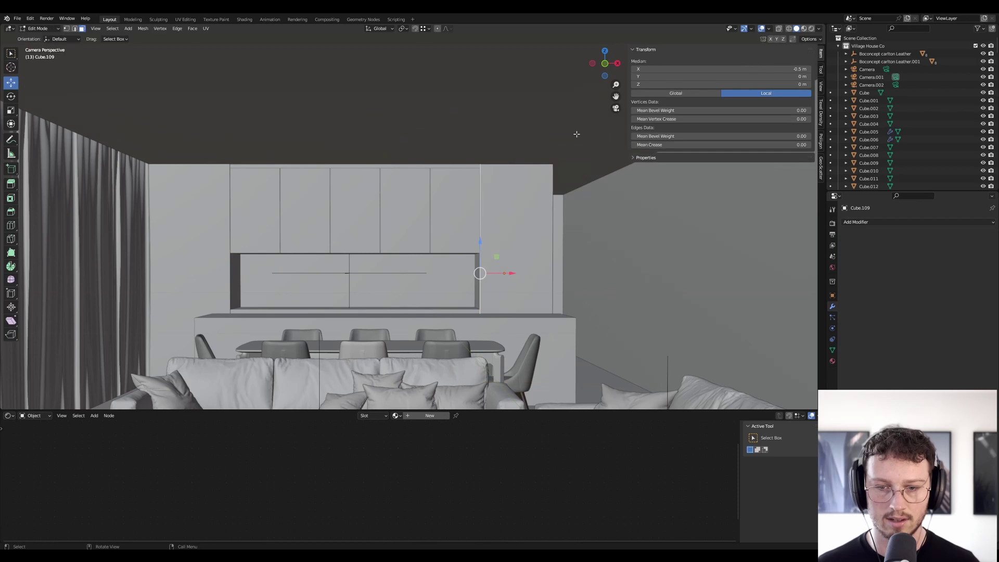
{"action": "left_click", "coordinate": [778, 29]}
{"action": "left_click", "coordinate": [524, 163]}
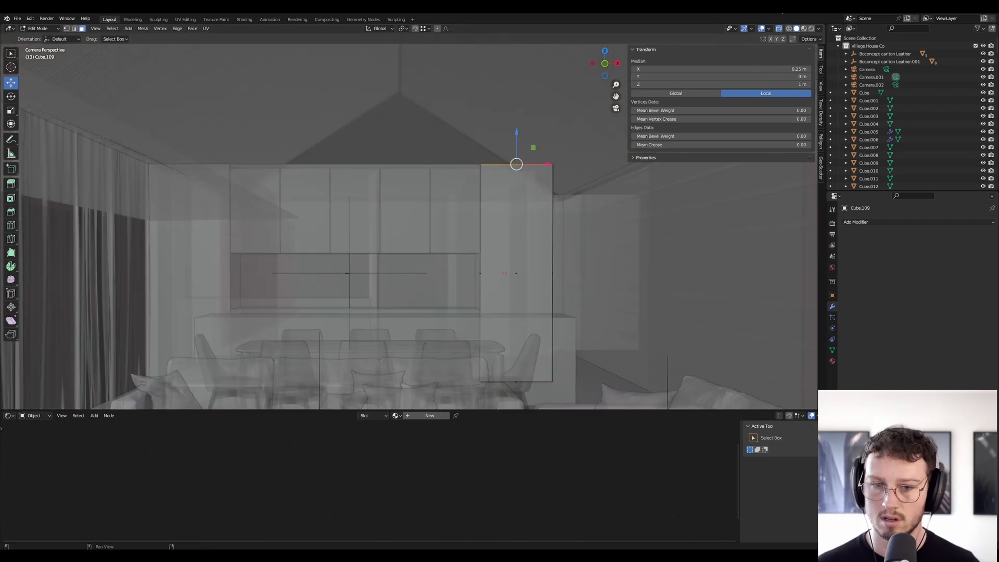
{"action": "left_click", "coordinate": [779, 29]}
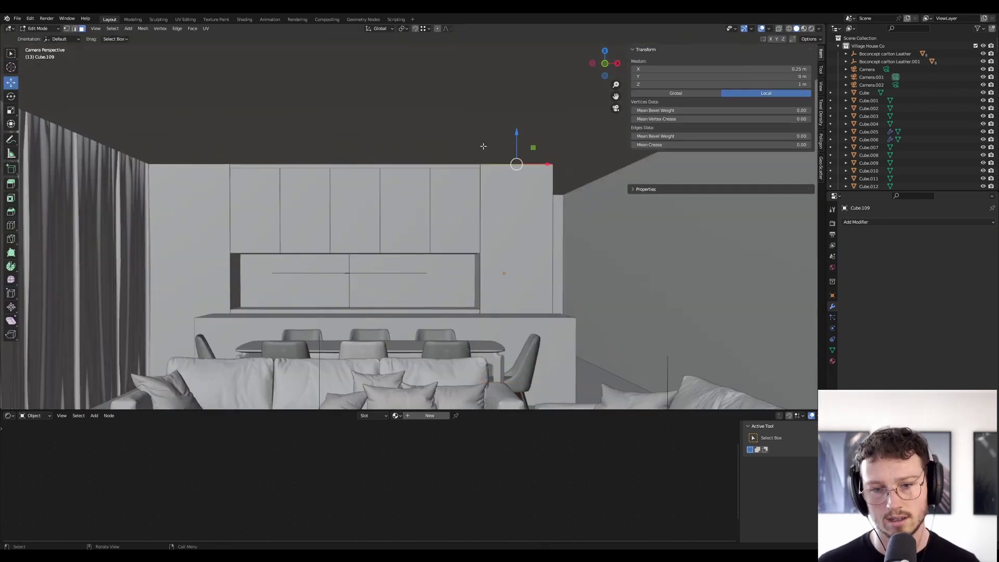
{"action": "key", "text": "g"}
{"action": "key", "text": "z"}
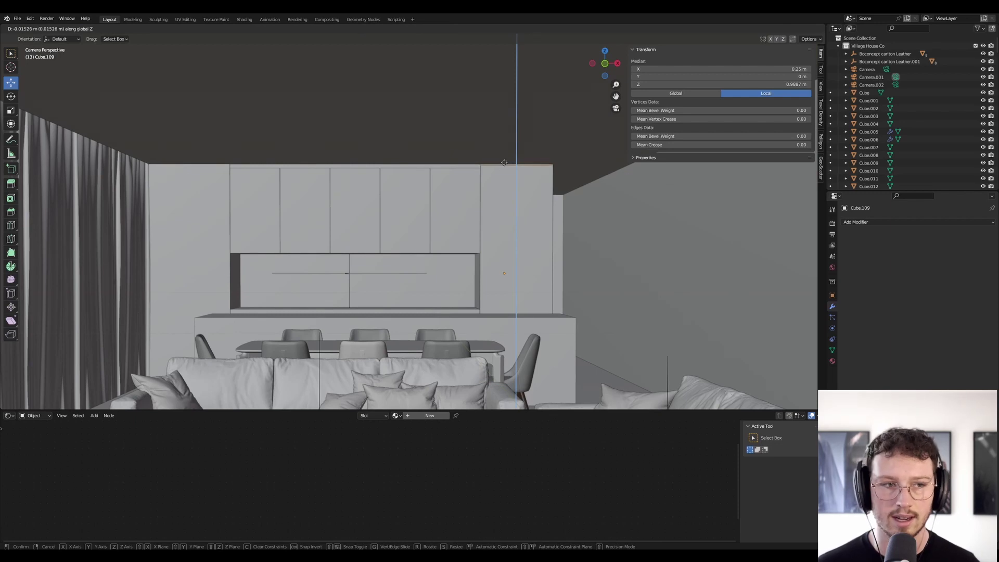
{"action": "key", "text": "minus"}
{"action": "type", "text": ".0"}
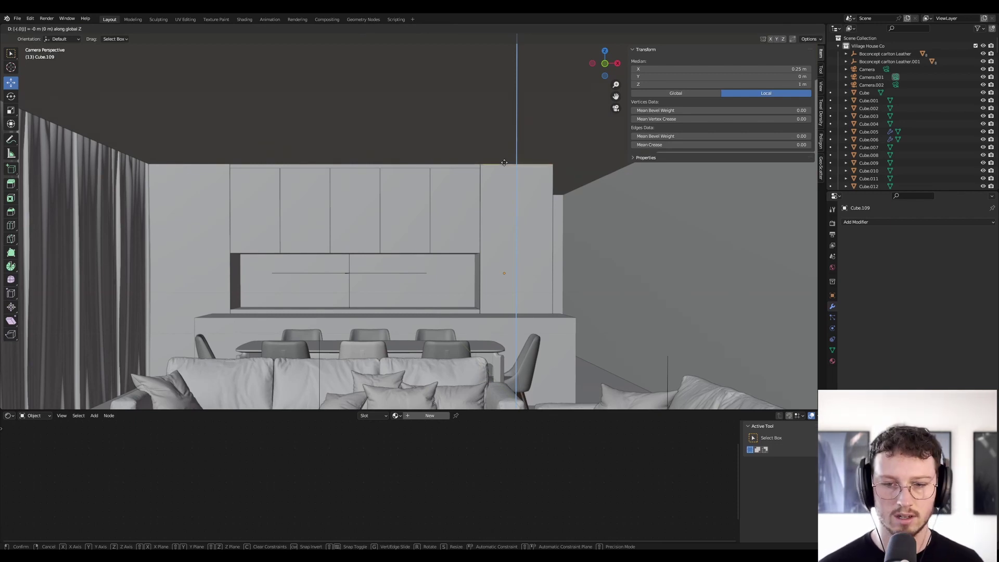
{"action": "type", "text": "25"}
{"action": "key", "text": "Return"}
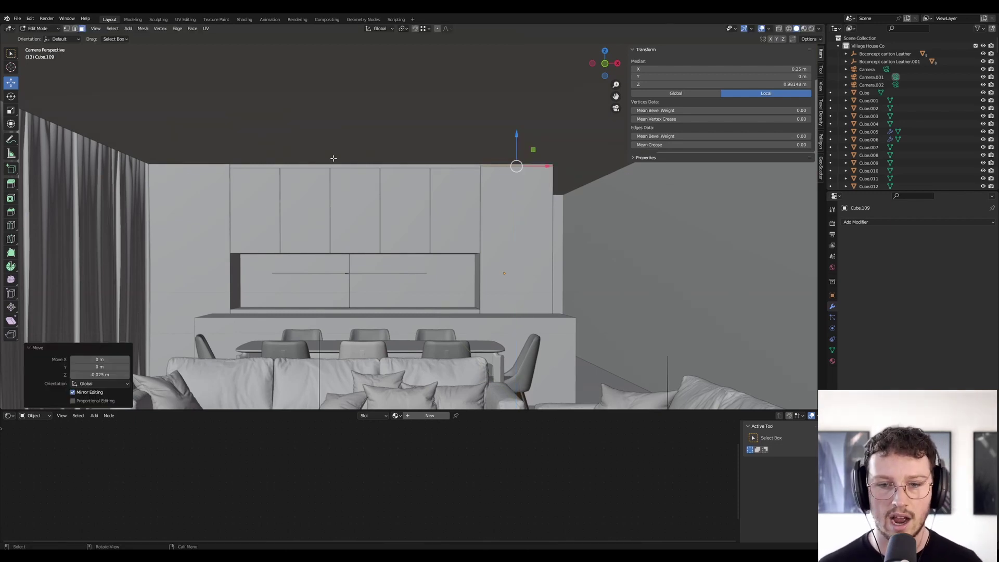
{"action": "key", "text": "Tab"}
Step: Lower the curtain-side tall panel's top face 0.025 m along Z, snapping it to the other tall panel's top edge
{"action": "left_click", "coordinate": [206, 174]}
{"action": "key", "text": "Tab"}
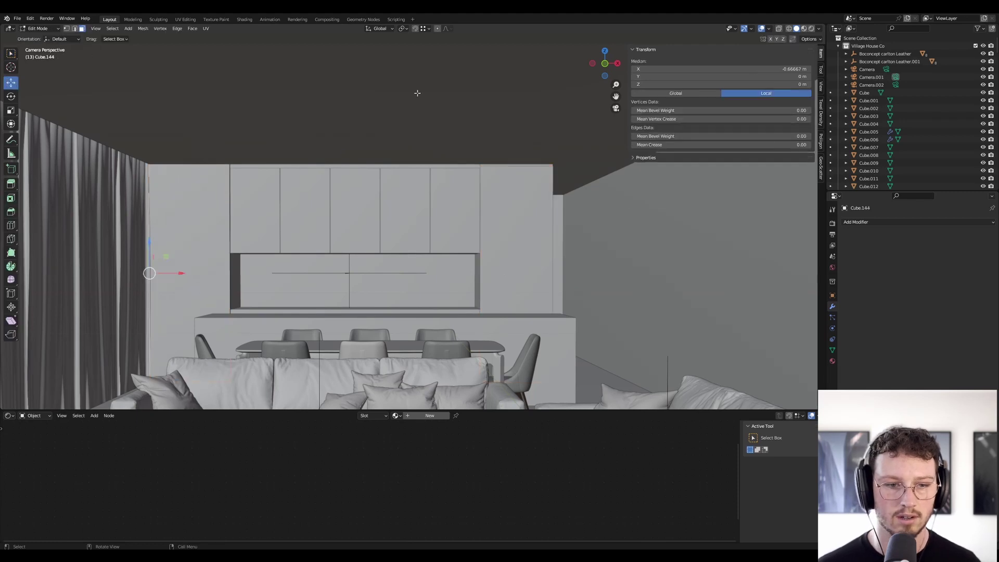
{"action": "left_click", "coordinate": [778, 29]}
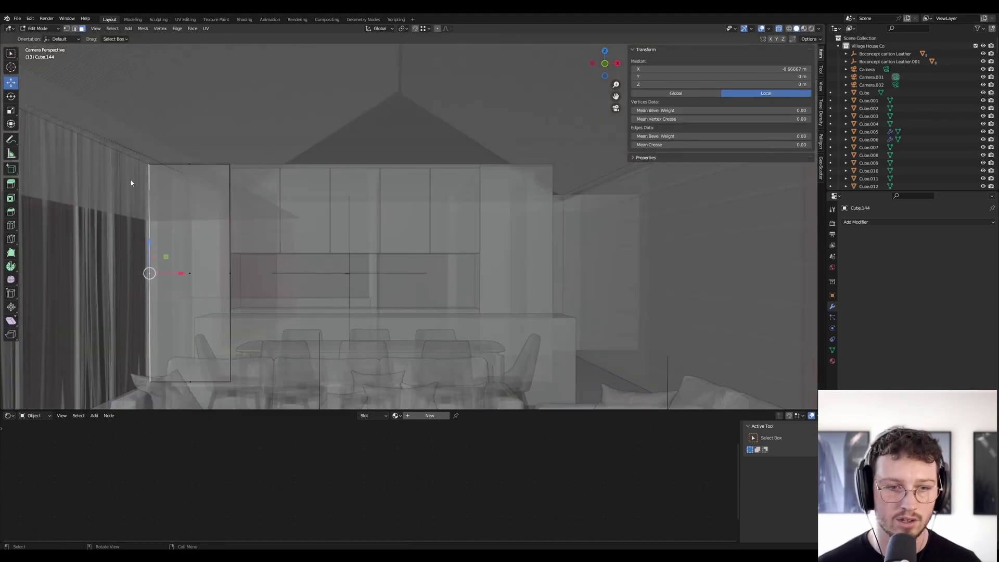
{"action": "left_click", "coordinate": [199, 172]}
{"action": "left_click", "coordinate": [779, 29]}
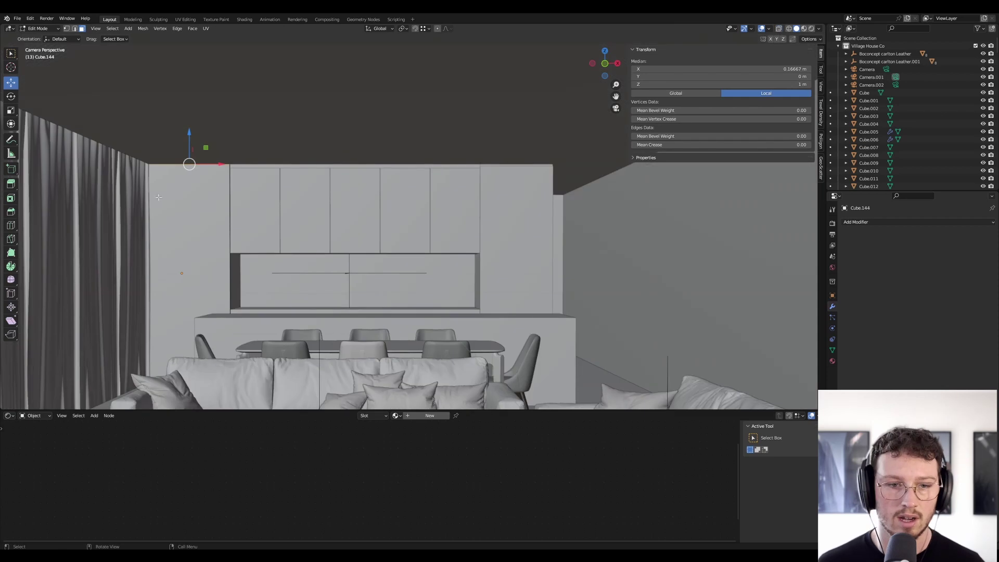
{"action": "key", "text": "g"}
{"action": "key", "text": "z"}
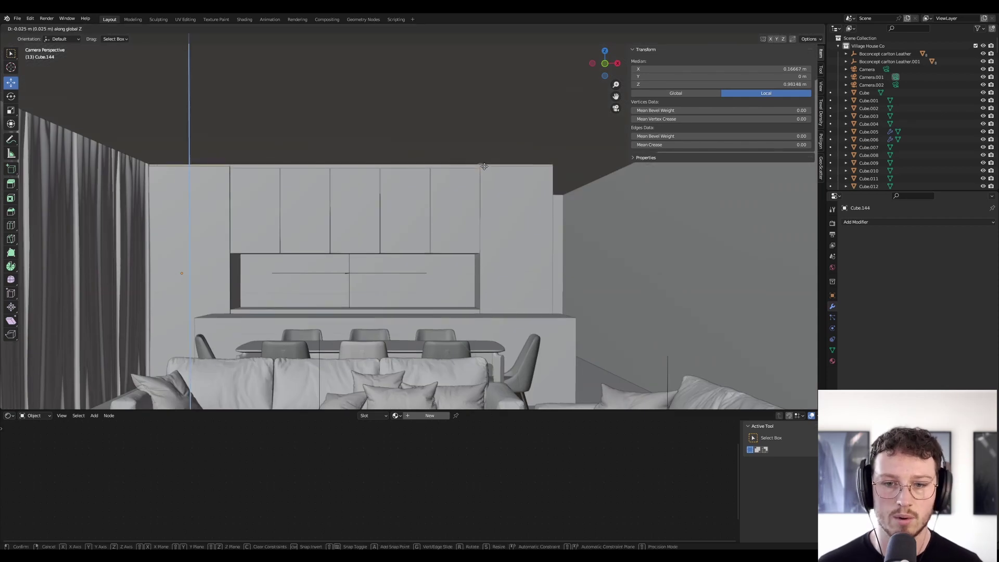
{"action": "left_click", "coordinate": [484, 166]}
{"action": "key", "text": "Tab"}
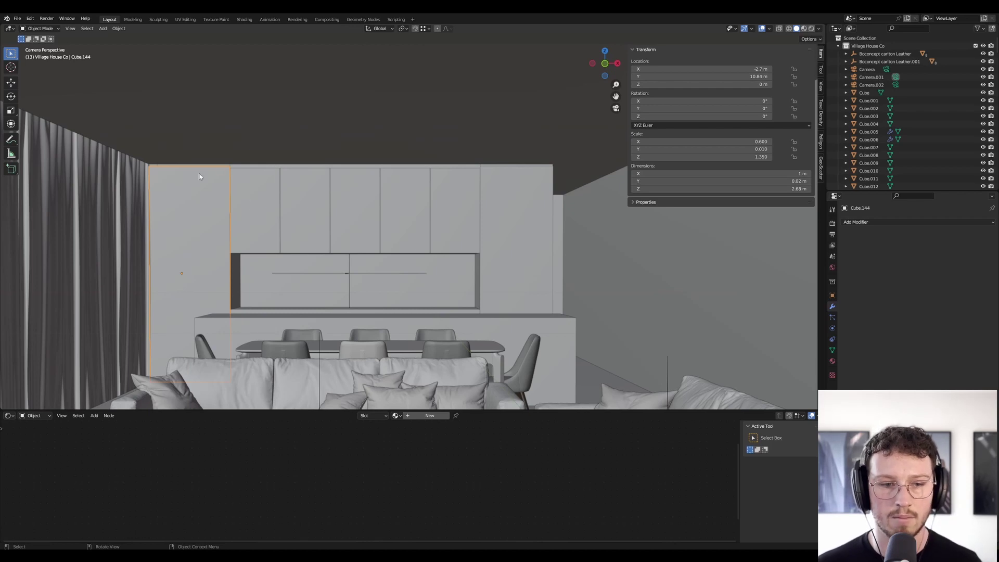
Step: Duplicate the curtain-side tall panel along X and snap the copy to the curtain-side edge of the door row
{"action": "key", "text": "shift+d"}
{"action": "key", "text": "x"}
{"action": "left_click", "coordinate": [258, 169]}
{"action": "key", "text": "g"}
{"action": "key", "text": "x"}
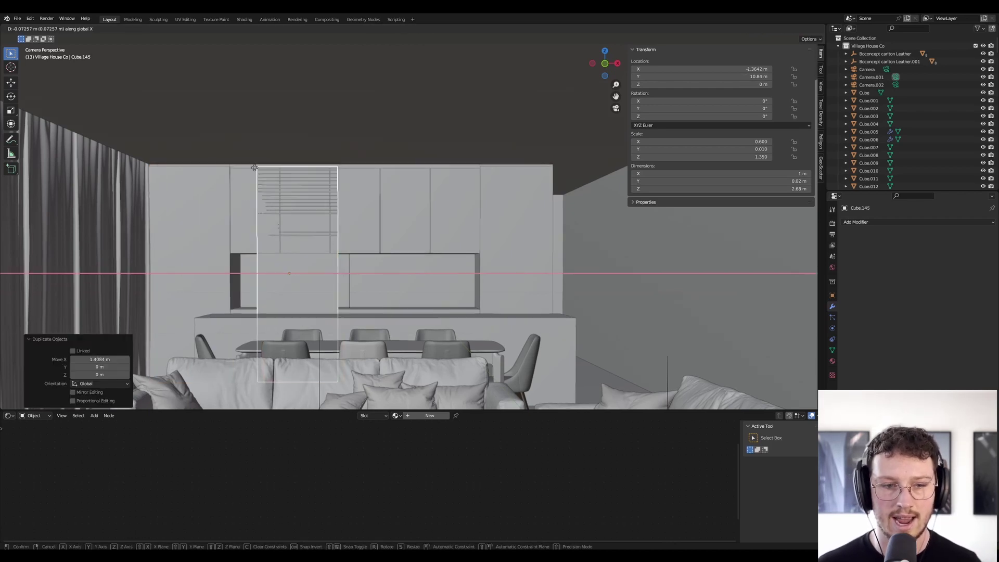
{"action": "left_click", "coordinate": [227, 168]}
Step: Raise the duplicated panel's bottom face 2.65 m along Z to the door row's top edge, making a thin strip above the doors
{"action": "key", "text": "Tab"}
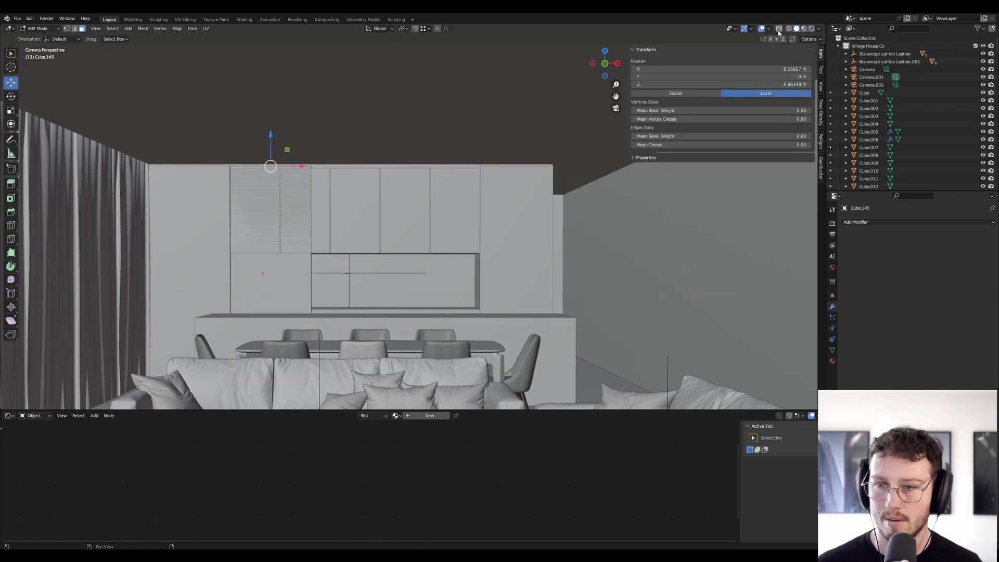
{"action": "left_click", "coordinate": [780, 29]}
{"action": "left_click", "coordinate": [261, 393]}
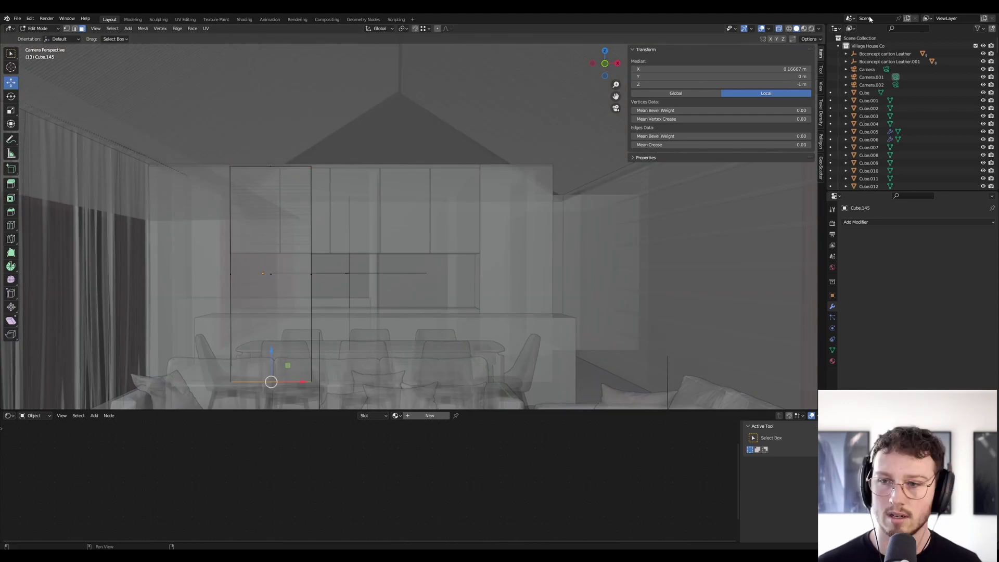
{"action": "left_click", "coordinate": [769, 29]}
{"action": "left_click", "coordinate": [780, 33]}
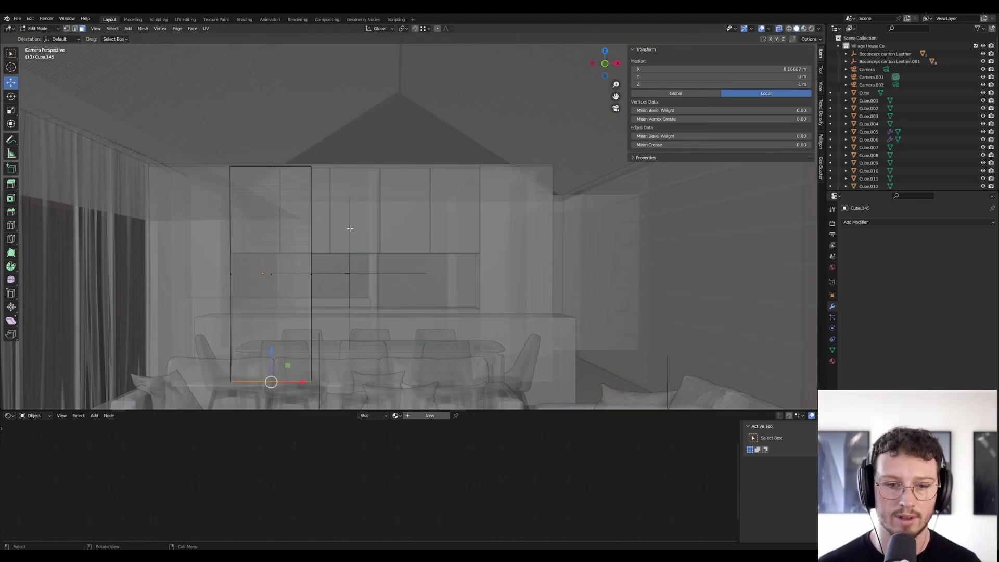
{"action": "left_click", "coordinate": [779, 30]}
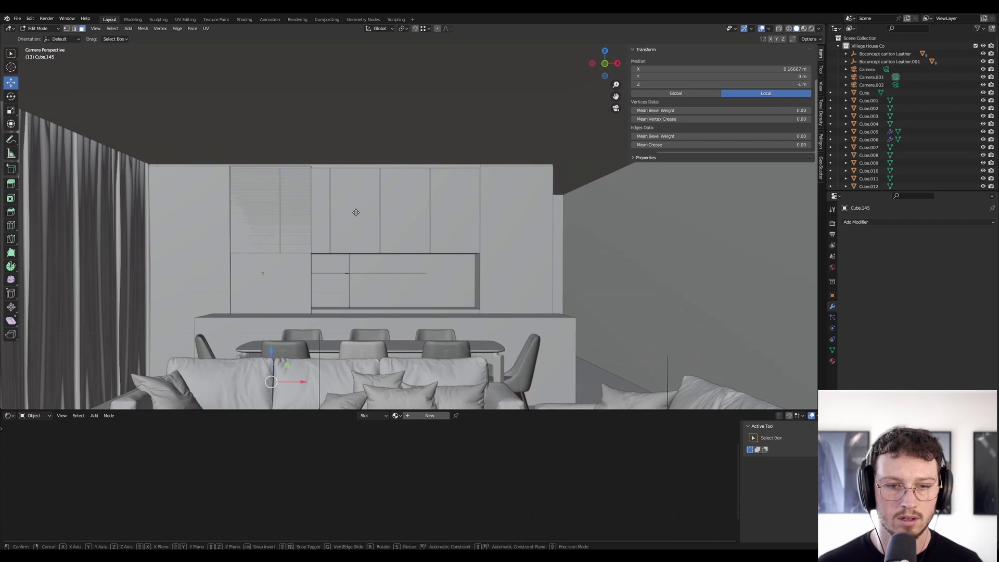
{"action": "key", "text": "g"}
{"action": "key", "text": "z"}
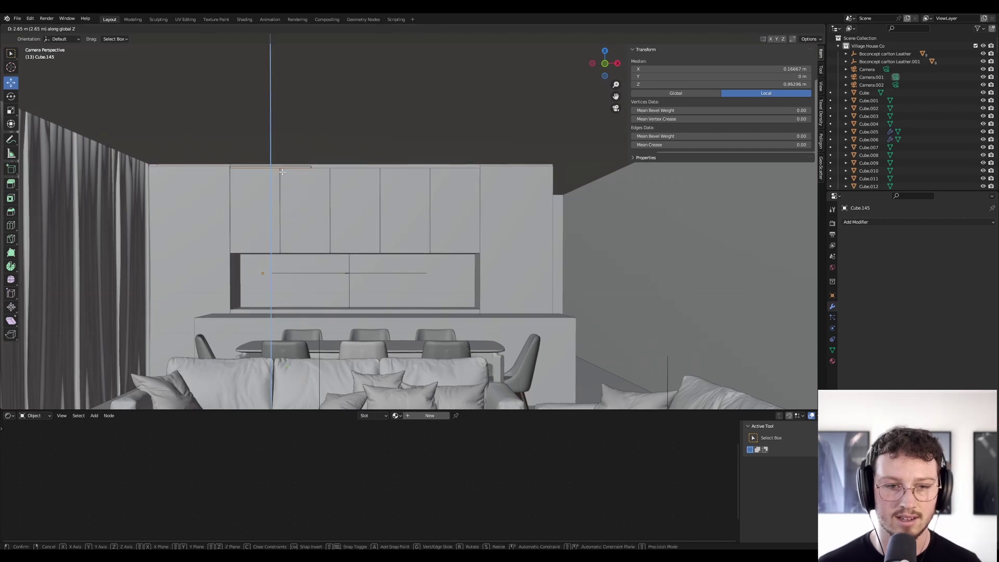
{"action": "left_click", "coordinate": [312, 168]}
Step: Extend the thin strip by moving its end face 2.09 m along X to the far end of the door row
{"action": "key", "text": "KP_Decimal"}
{"action": "middle_click_drag", "start_coordinate": [316, 166], "coordinate": [328, 117]}
{"action": "left_click", "coordinate": [321, 115]}
{"action": "scroll", "coordinate": [347, 97], "scroll_direction": "down", "scroll_amount": 5}
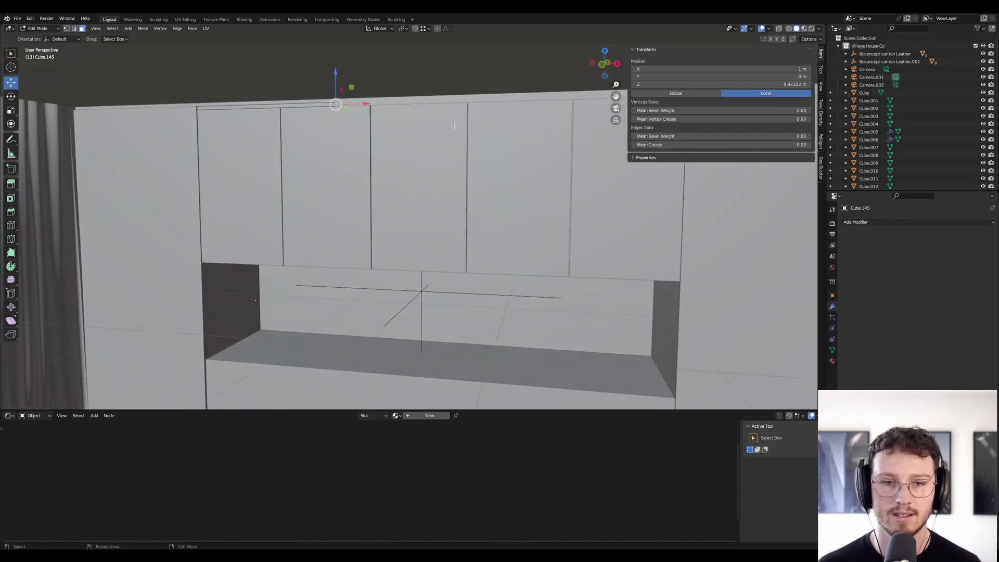
{"action": "scroll", "coordinate": [467, 125], "scroll_direction": "down", "scroll_amount": 2}
{"action": "middle_click_drag", "start_coordinate": [466, 125], "coordinate": [402, 134]}
{"action": "key", "text": "g"}
{"action": "key", "text": "x"}
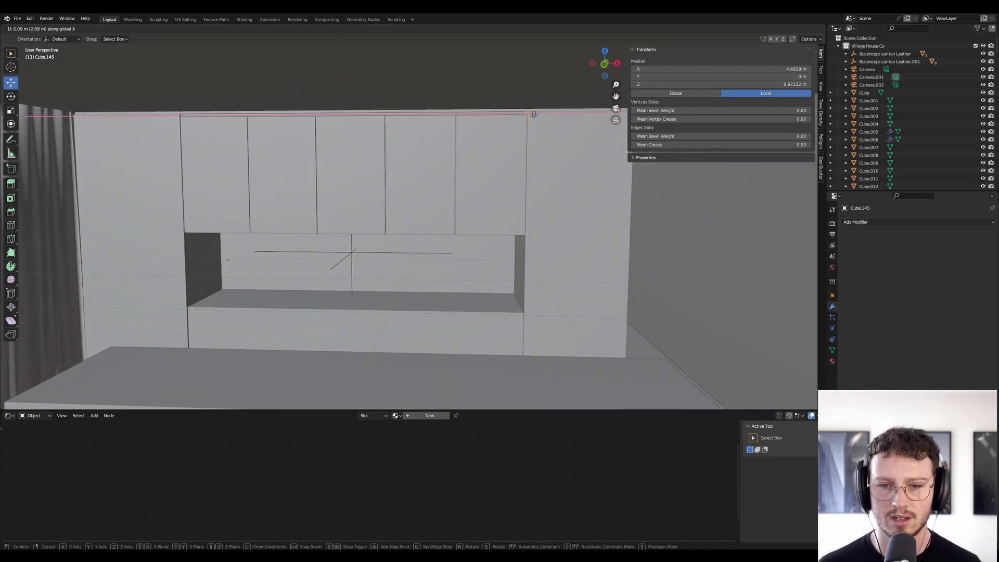
{"action": "left_click", "coordinate": [530, 114]}
{"action": "key", "text": "Tab"}
Step: Look over the finished strip above the doors and save the file
{"action": "middle_click_drag", "start_coordinate": [433, 98], "coordinate": [471, 95]}
{"action": "left_click", "coordinate": [513, 74]}
{"action": "scroll", "coordinate": [504, 82], "scroll_direction": "down", "scroll_amount": 10}
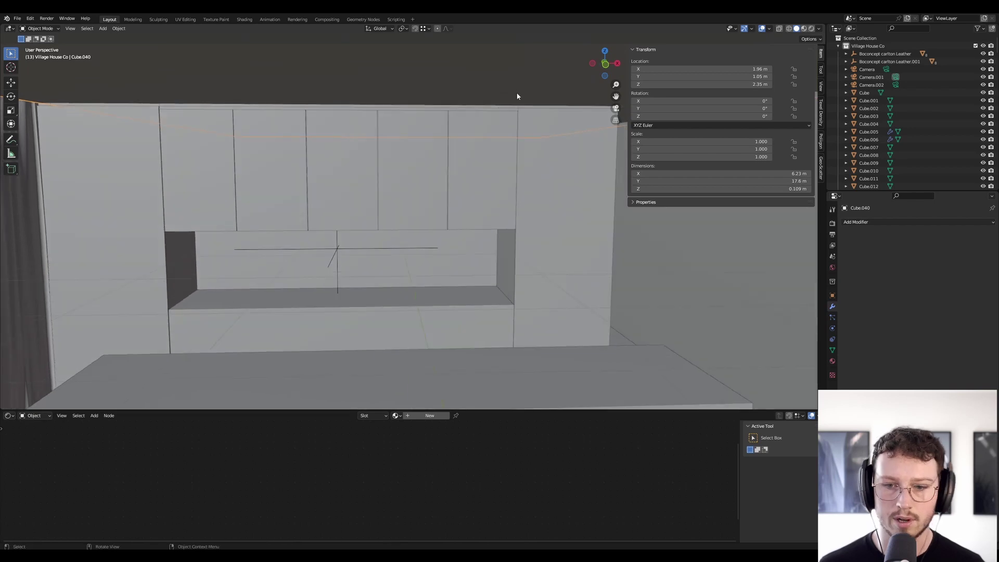
{"action": "middle_click_drag", "start_coordinate": [380, 193], "coordinate": [368, 127]}
{"action": "key", "text": "ctrl+s"}
Step: Save the file and duplicate the door row above the recess 1.8125 m straight down along Z, below the countertop
{"action": "scroll", "coordinate": [453, 108], "scroll_direction": "up", "scroll_amount": 3}
{"action": "mouse_move", "coordinate": [452, 107]}
{"action": "middle_mouse_down"}
{"action": "mouse_move", "coordinate": [484, 111]}
{"action": "mouse_move", "coordinate": [454, 117]}
{"action": "mouse_move", "coordinate": [448, 108]}
{"action": "mouse_move", "coordinate": [467, 110]}
{"action": "middle_mouse_up"}
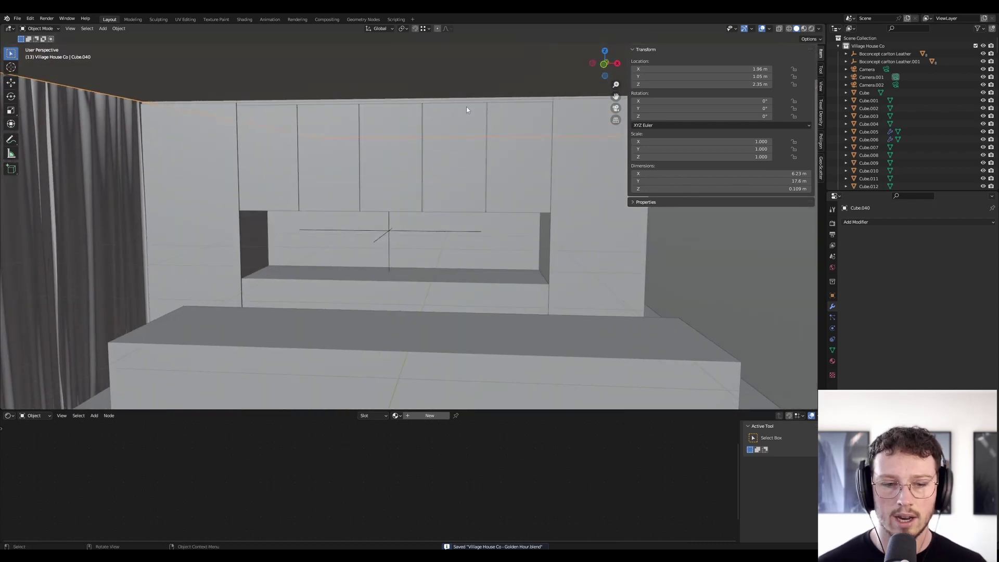
{"action": "left_click", "coordinate": [390, 193]}
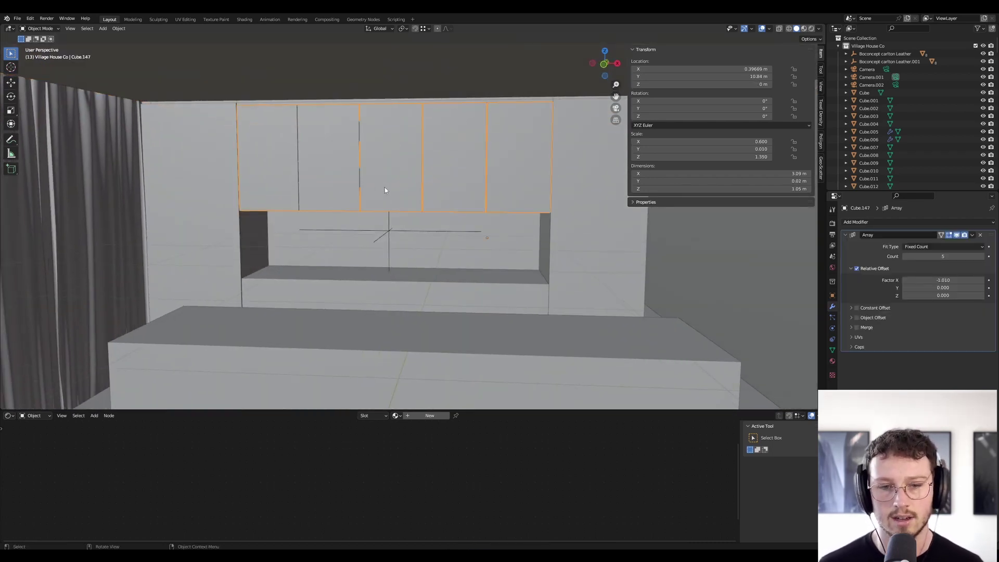
{"action": "middle_click_drag", "start_coordinate": [416, 209], "coordinate": [440, 208]}
{"action": "key", "text": "ctrl+s"}
{"action": "middle_click_drag", "start_coordinate": [494, 162], "coordinate": [480, 170]}
{"action": "key", "text": "shift+d"}
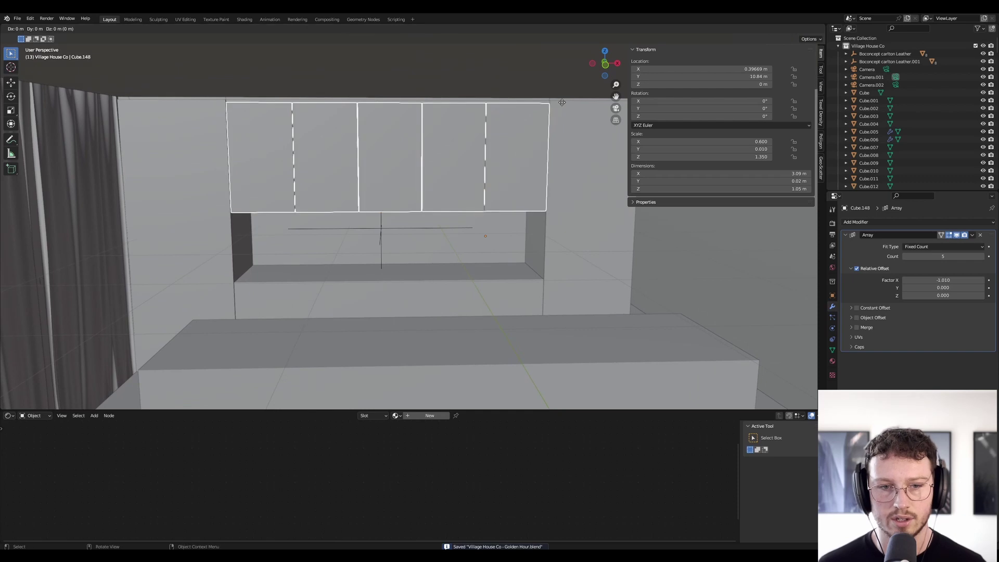
{"action": "key", "text": "z"}
{"action": "left_click", "coordinate": [544, 271]}
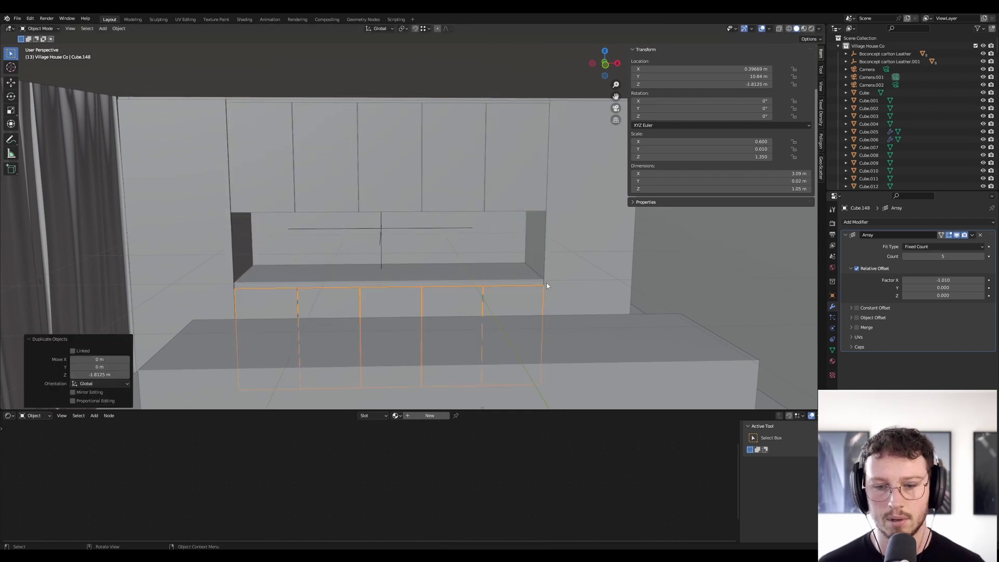
Step: Adjust the duplicated door row along Z until its bottom edge meets the floor
{"action": "key", "text": "g"}
{"action": "key", "text": "z"}
{"action": "left_click", "coordinate": [534, 296]}
{"action": "scroll", "coordinate": [534, 295], "scroll_direction": "up", "scroll_amount": 5}
{"action": "middle_click_drag", "start_coordinate": [534, 295], "coordinate": [541, 199]}
{"action": "key", "text": "Tab"}
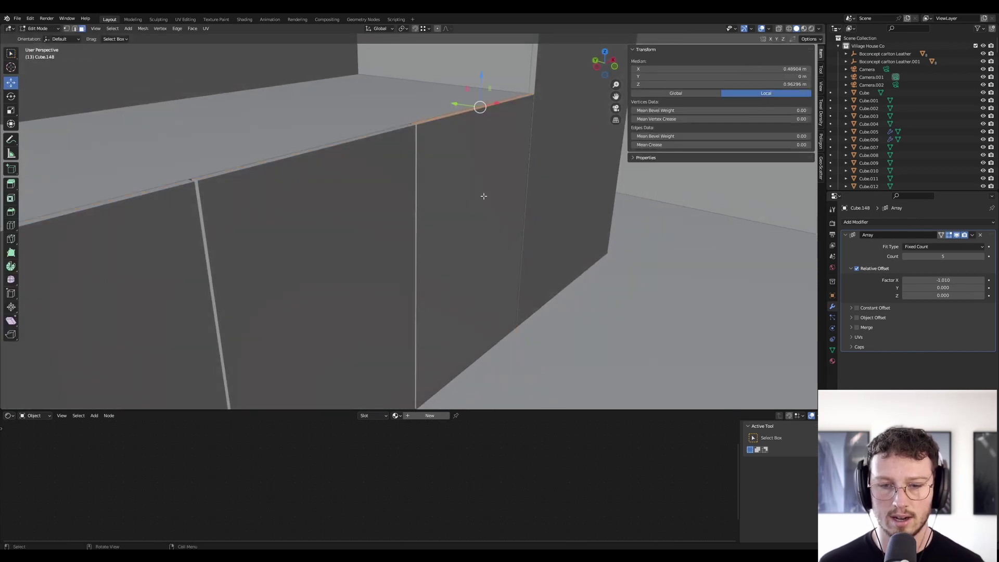
{"action": "key", "text": "Tab"}
{"action": "key", "text": "g"}
{"action": "key", "text": "z"}
{"action": "left_click", "coordinate": [526, 391]}
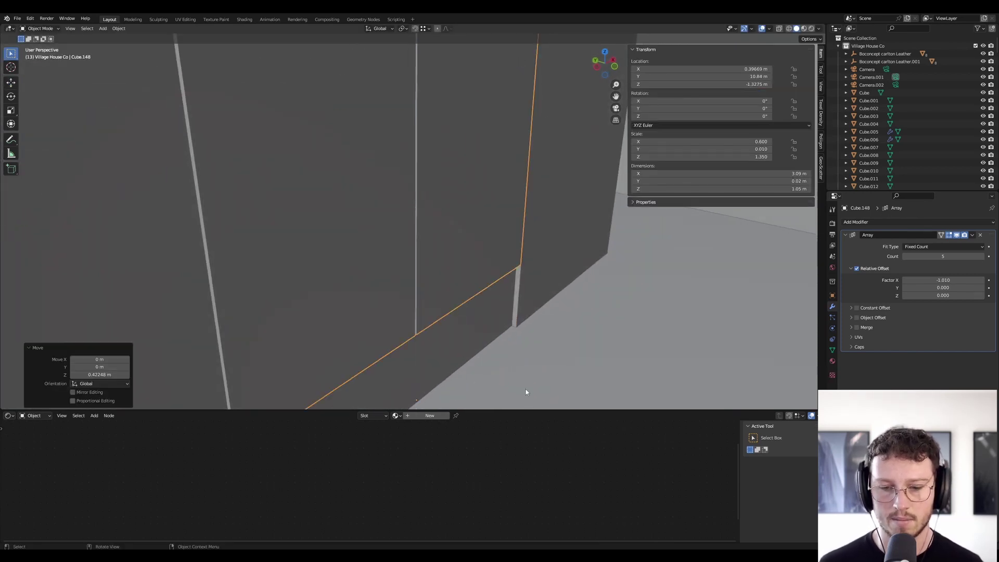
{"action": "key", "text": "g"}
{"action": "key", "text": "z"}
{"action": "left_click", "coordinate": [521, 322]}
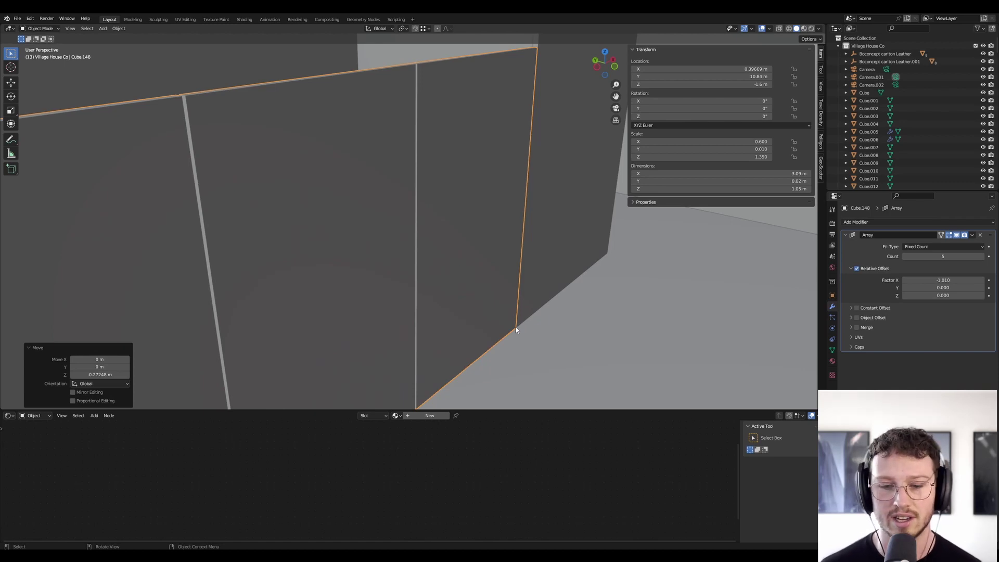
{"action": "key", "text": "g"}
{"action": "key", "text": "z"}
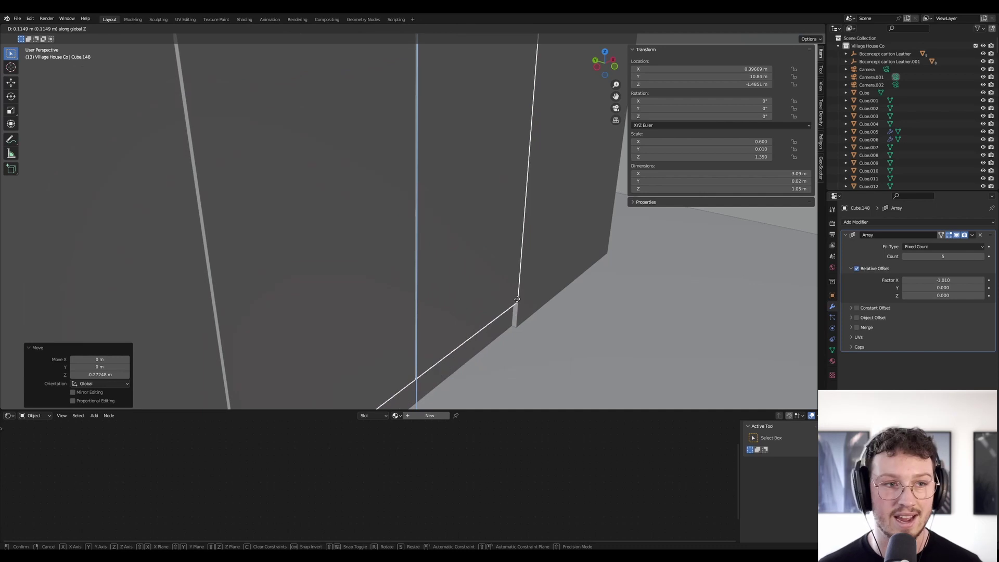
{"action": "left_click", "coordinate": [527, 282], "text": "ctrl"}
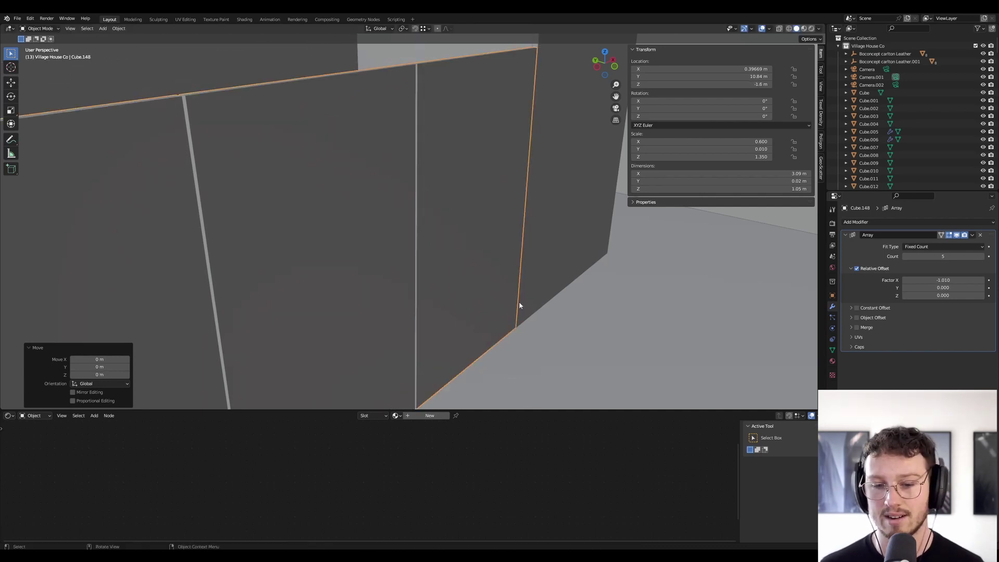
{"action": "scroll", "coordinate": [500, 341], "scroll_direction": "down", "scroll_amount": 3}
{"action": "mouse_move", "coordinate": [509, 331]}
{"action": "middle_mouse_down"}
{"action": "mouse_move", "coordinate": [516, 303]}
{"action": "mouse_move", "coordinate": [504, 319]}
{"action": "middle_mouse_up"}
{"action": "key", "text": "g"}
{"action": "key", "text": "z"}
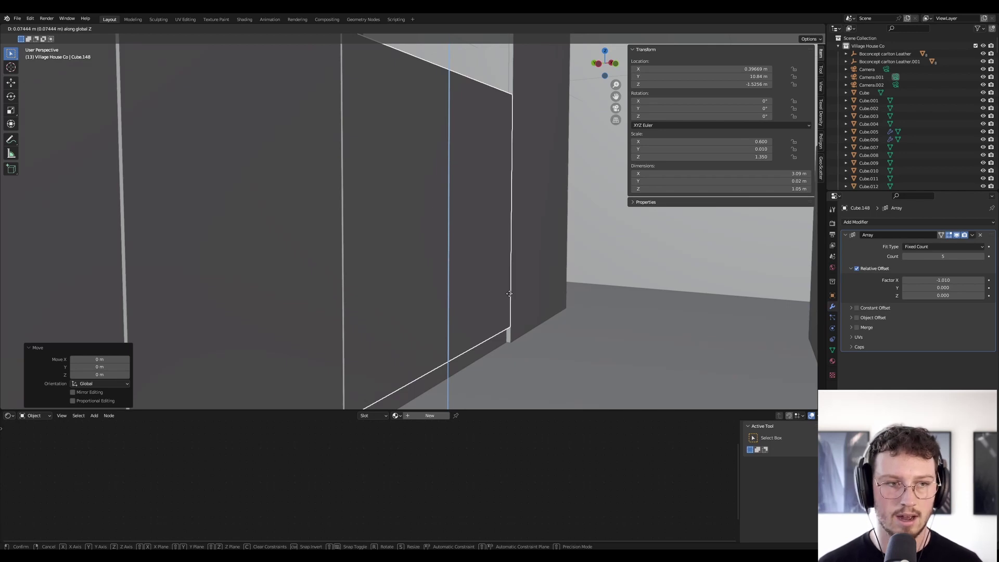
{"action": "type", "text": "-1"}
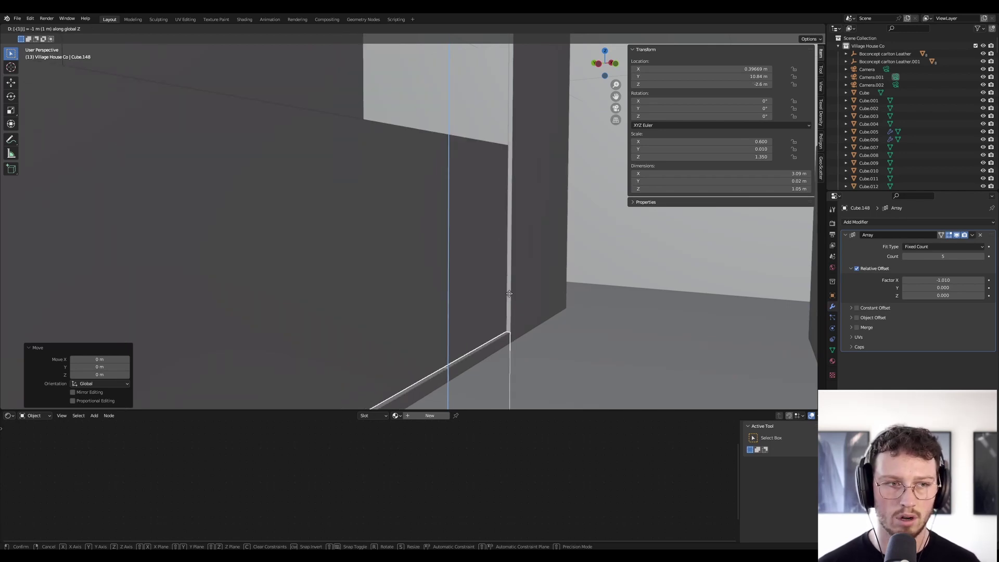
{"action": "key", "text": "BackSpace"}
{"action": "key", "text": "BackSpace"}
{"action": "type", "text": "-."}
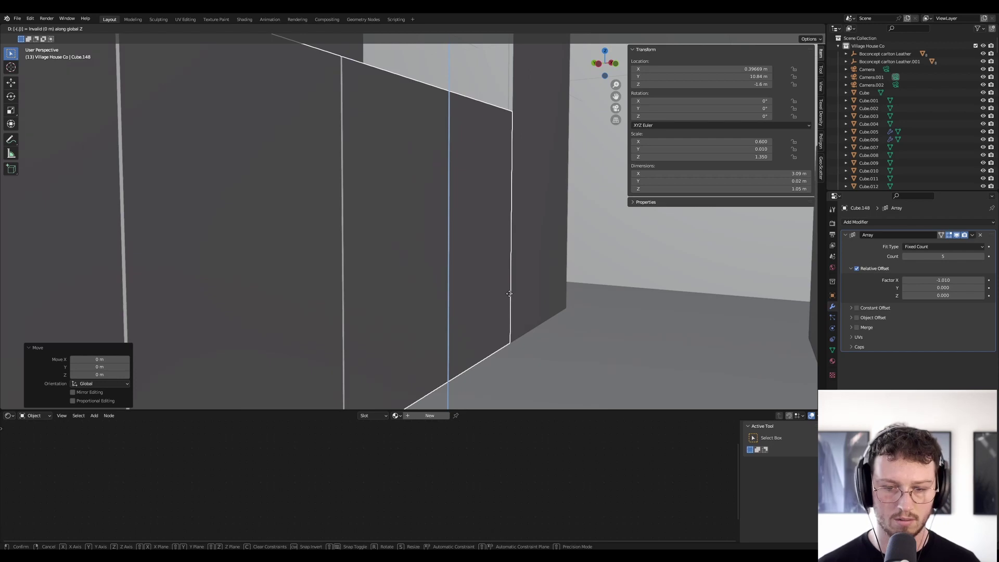
{"action": "type", "text": "15"}
{"action": "key", "text": "Escape"}
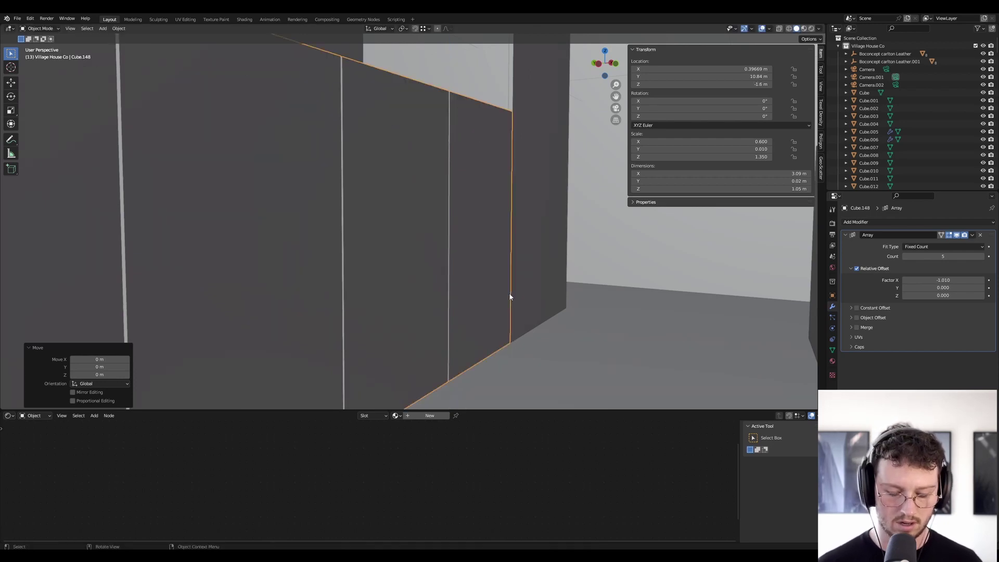
{"action": "key", "text": "period"}
{"action": "key", "text": "Escape"}
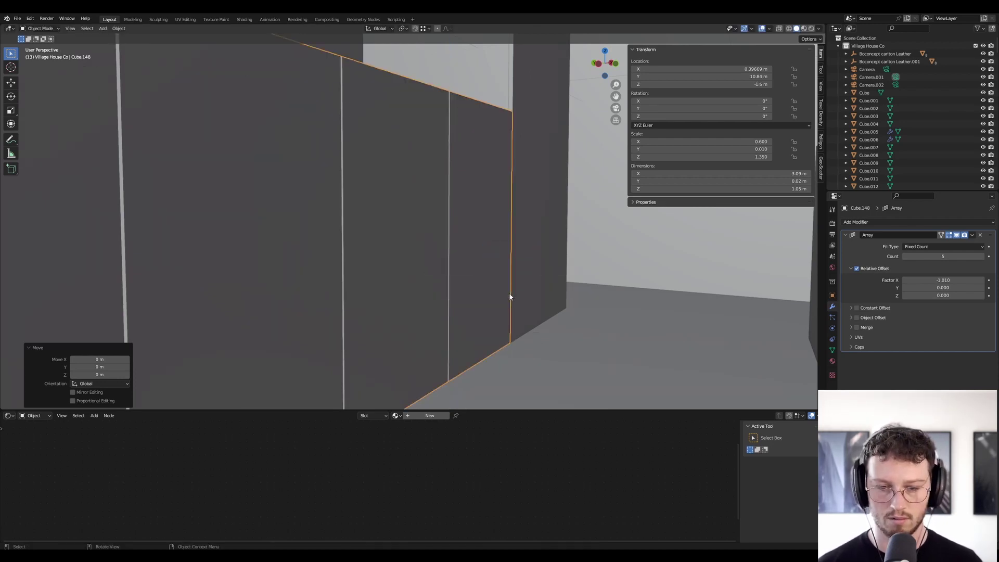
Step: Raise the lower door row 0.14 m along Z off the floor
{"action": "type", "text": "gz-.14"}
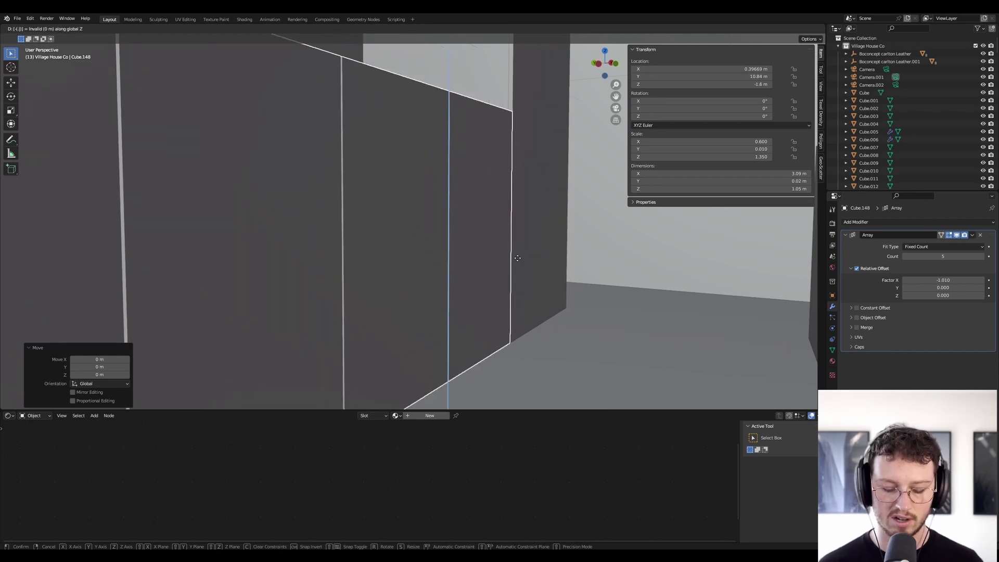
{"action": "key", "text": "BackSpace"}
{"action": "key", "text": "BackSpace"}
{"action": "key", "text": "BackSpace"}
{"action": "key", "text": "BackSpace"}
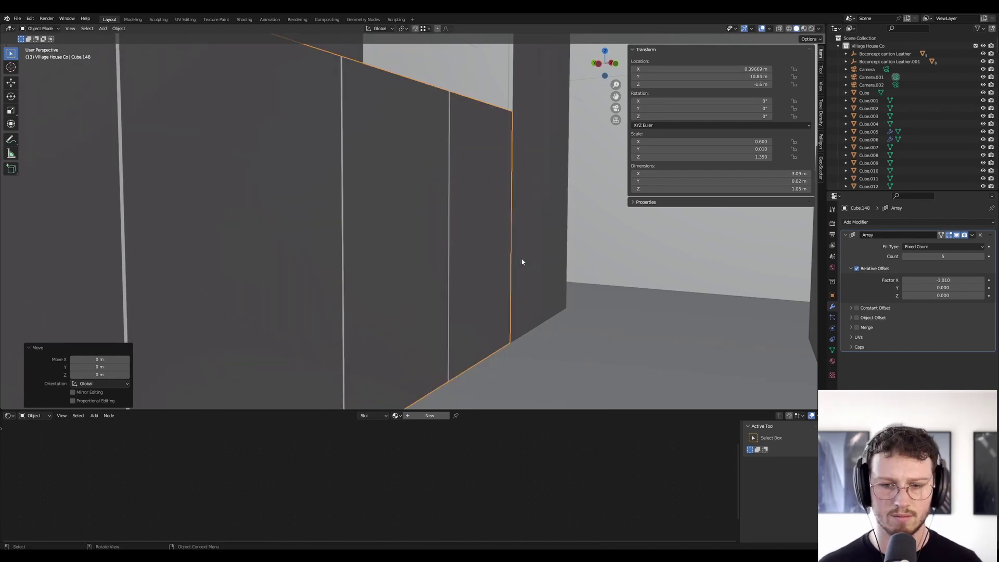
{"action": "left_click", "coordinate": [520, 231]}
Step: Lower the top face of the lower doors 0.29 m along Z, snapping it to the countertop's front edge
{"action": "key", "text": "Tab"}
{"action": "middle_click_drag", "start_coordinate": [527, 271], "coordinate": [553, 363]}
{"action": "middle_click_drag", "start_coordinate": [382, 237], "coordinate": [475, 207]}
{"action": "key", "text": "KP_Decimal"}
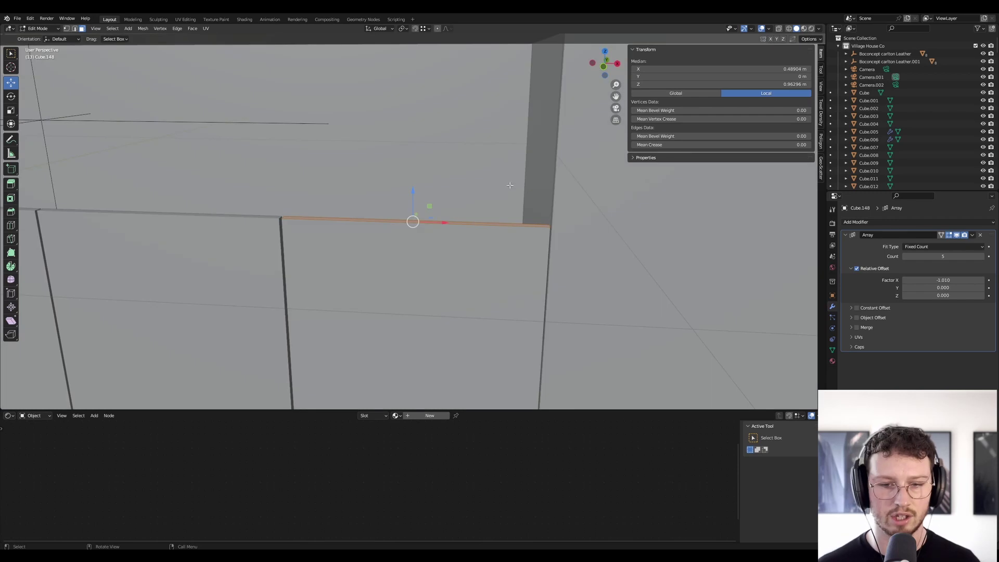
{"action": "key", "text": "g"}
{"action": "key", "text": "z"}
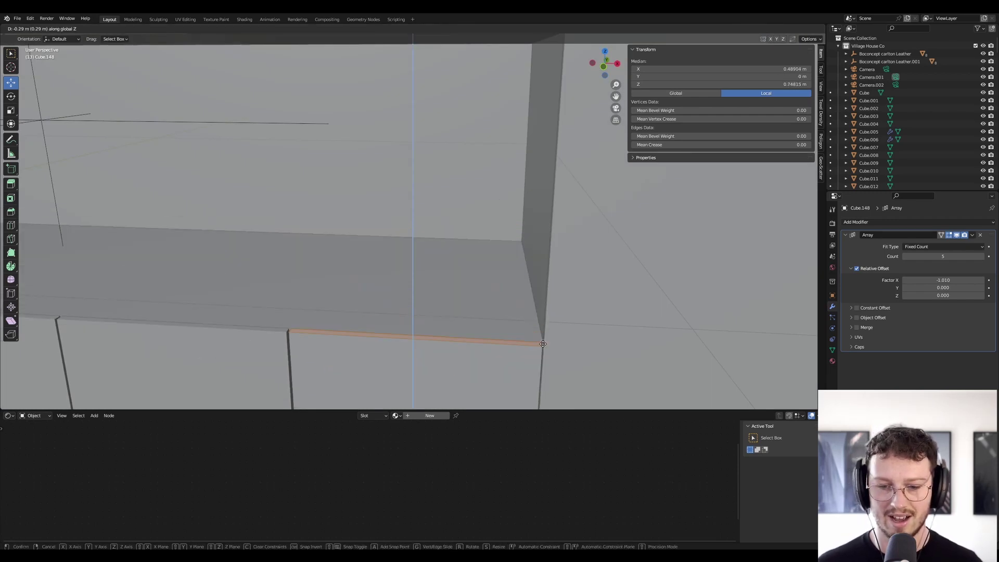
{"action": "left_click", "coordinate": [543, 344], "text": "ctrl"}
{"action": "middle_click_drag", "start_coordinate": [543, 344], "coordinate": [453, 274]}
{"action": "key", "text": "Tab"}
Step: Open the base cabinet behind the lower doors for mesh editing
{"action": "left_click", "coordinate": [455, 382]}
{"action": "middle_click_drag", "start_coordinate": [469, 371], "coordinate": [437, 274]}
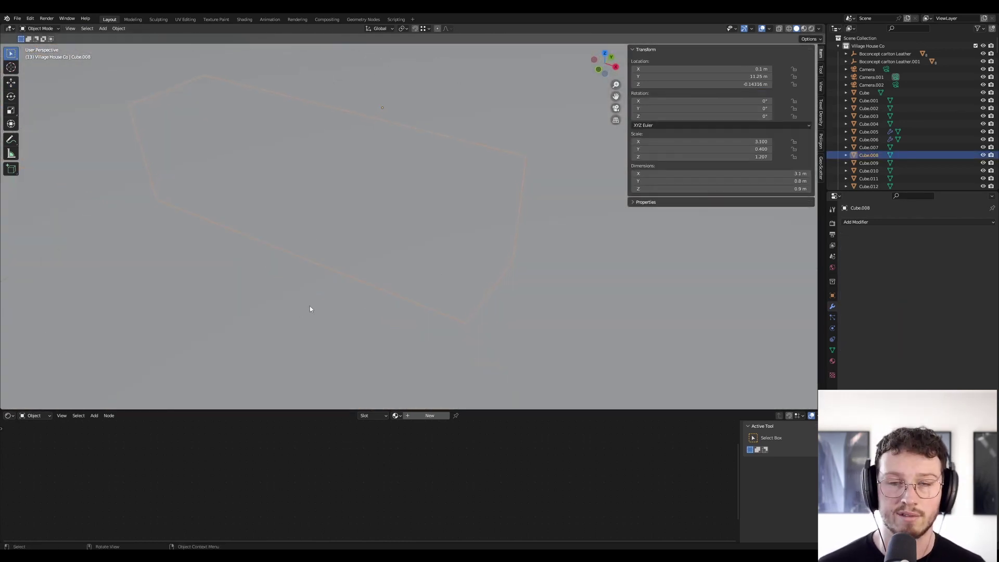
{"action": "middle_click_drag", "start_coordinate": [342, 292], "coordinate": [639, 94]}
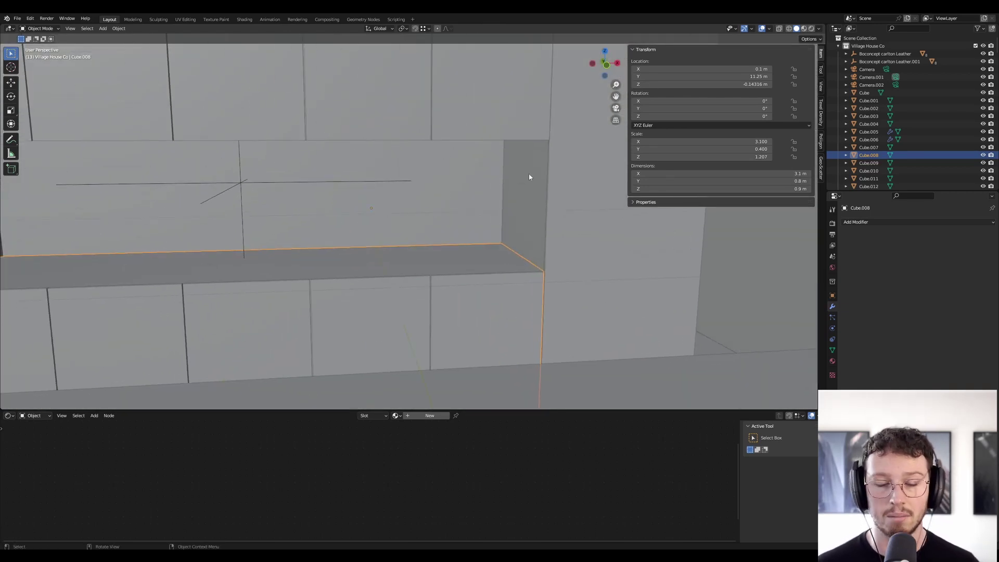
{"action": "middle_click_drag", "start_coordinate": [517, 184], "coordinate": [478, 195]}
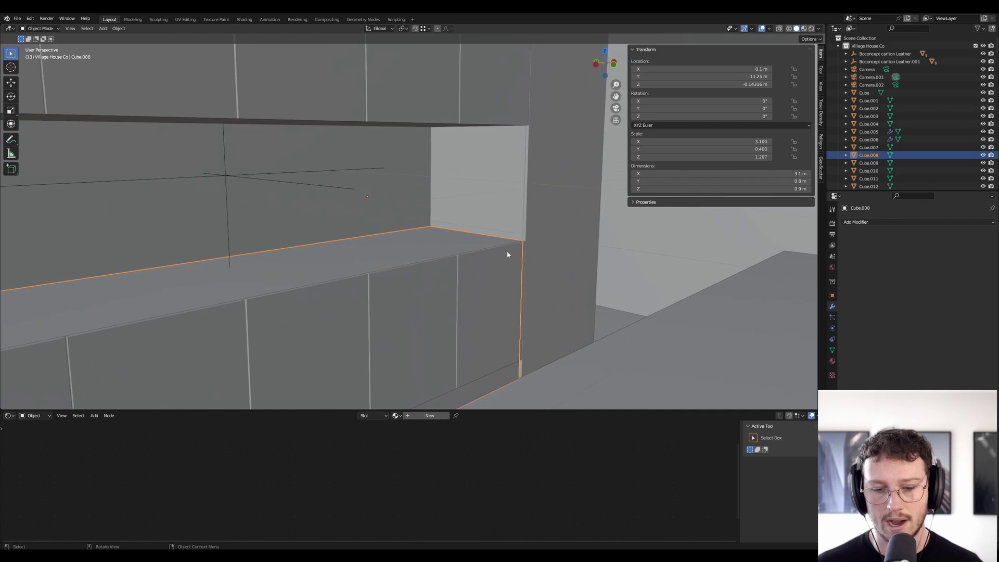
{"action": "middle_click_drag", "start_coordinate": [510, 255], "coordinate": [508, 255]}
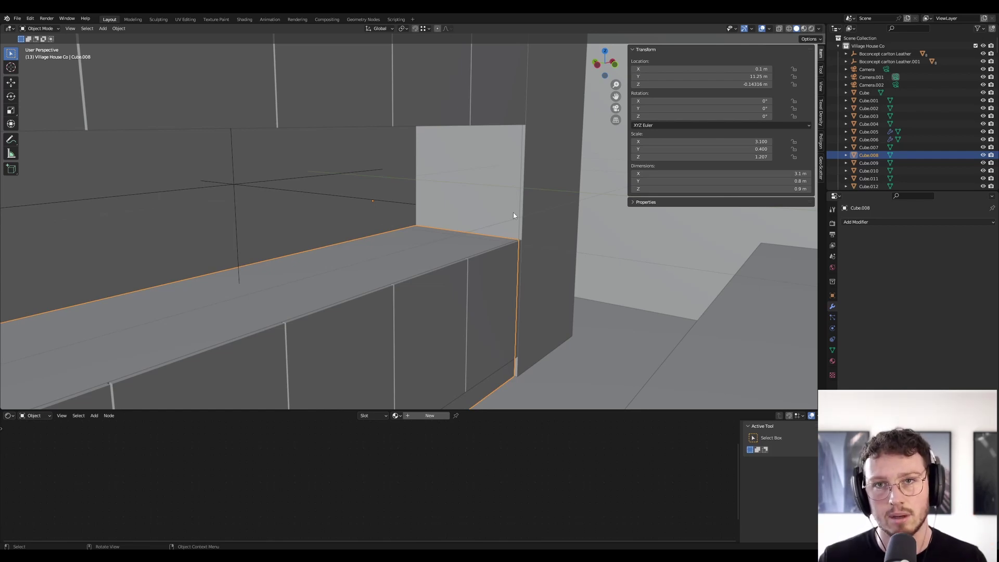
{"action": "key", "text": "Tab"}
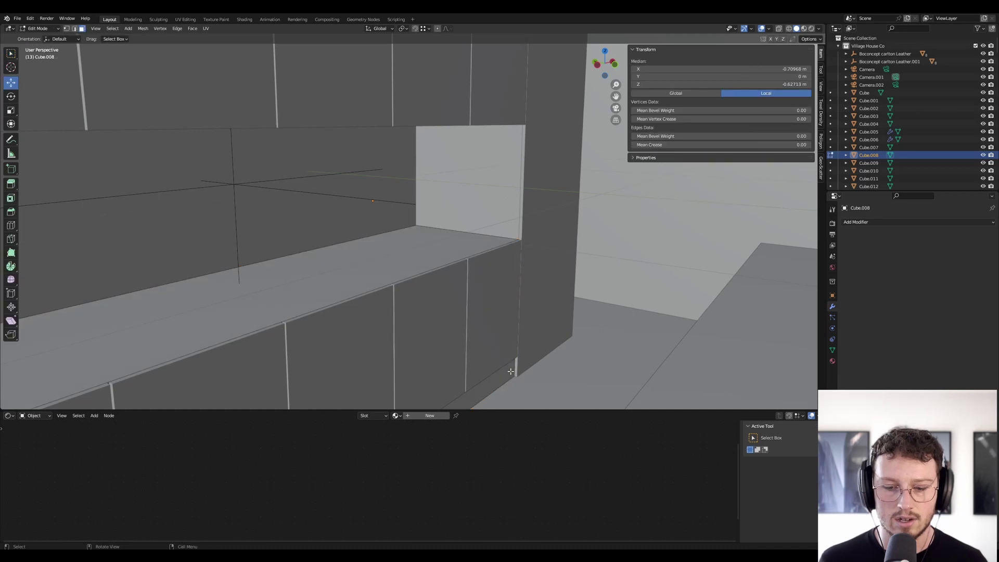
{"action": "left_click", "coordinate": [511, 373]}
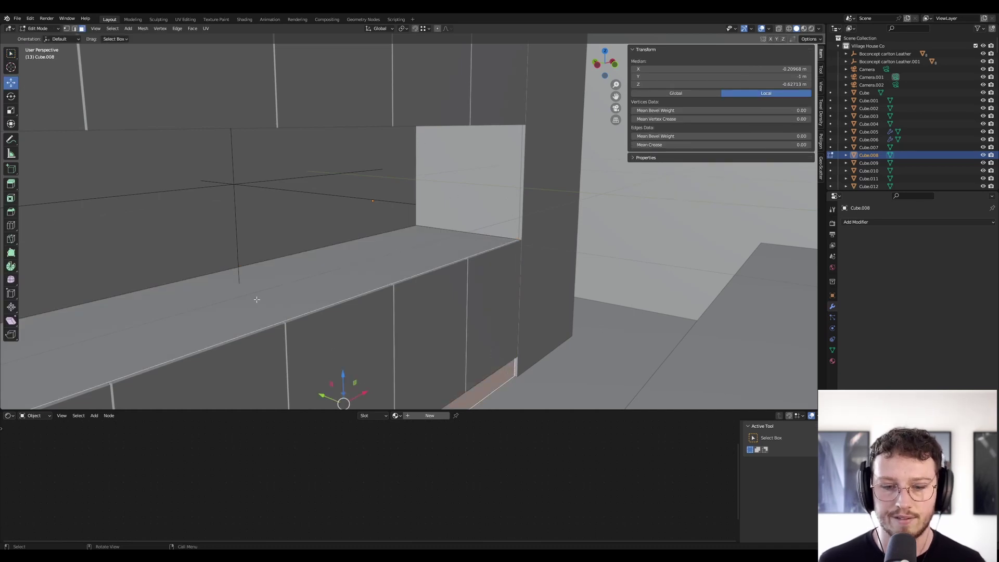
{"action": "key", "text": "g"}
{"action": "key", "text": "z"}
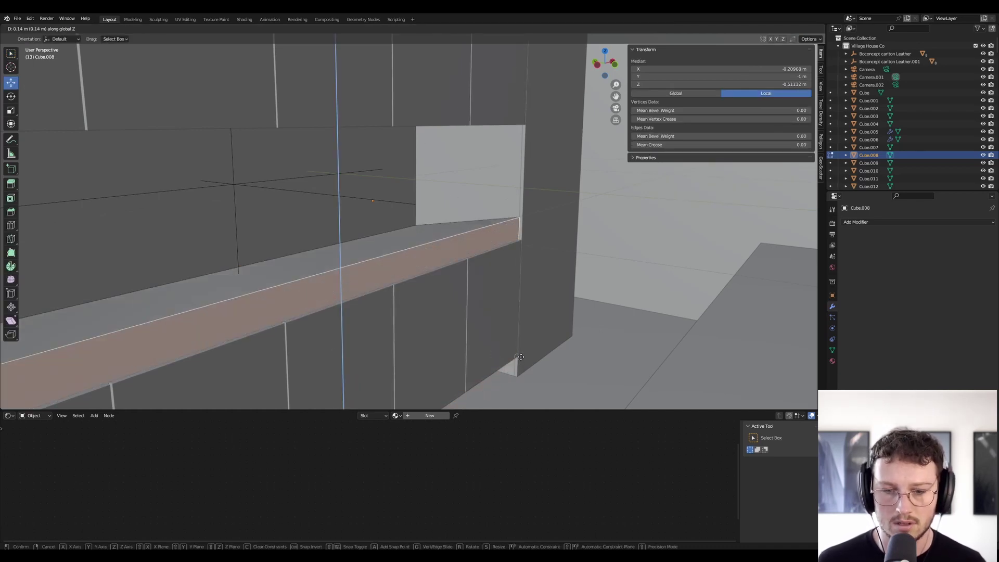
{"action": "right_click", "coordinate": [519, 346]}
Step: Raise the base cabinet's bottom face 0.14 m along Z to the lower edge of the doors
{"action": "middle_click_drag", "start_coordinate": [519, 346], "coordinate": [444, 218]}
{"action": "left_click", "coordinate": [444, 219]}
{"action": "middle_click_drag", "start_coordinate": [540, 115], "coordinate": [504, 312]}
{"action": "key", "text": "g"}
{"action": "key", "text": "z"}
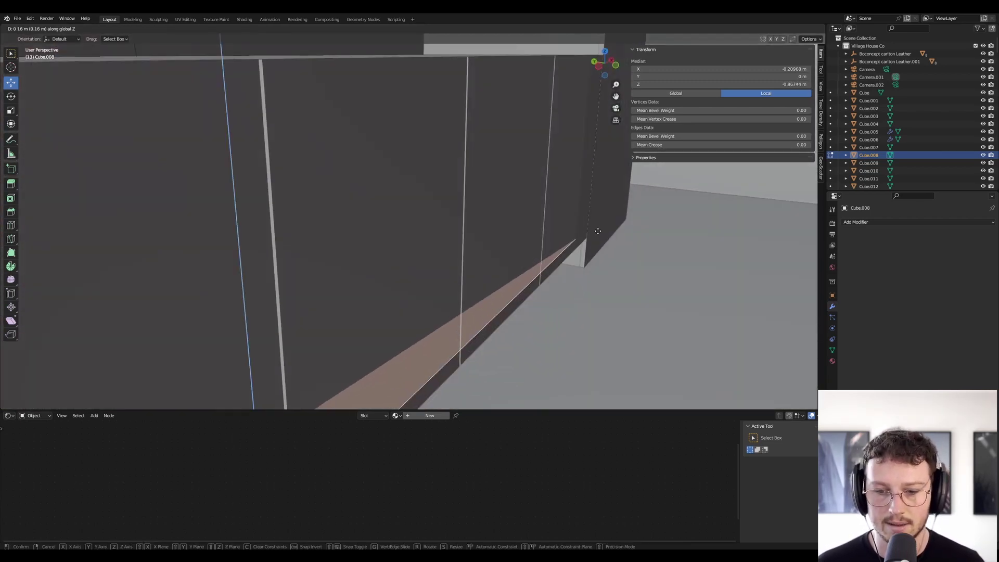
{"action": "left_click", "coordinate": [590, 236]}
{"action": "middle_click_drag", "start_coordinate": [590, 235], "coordinate": [420, 206]}
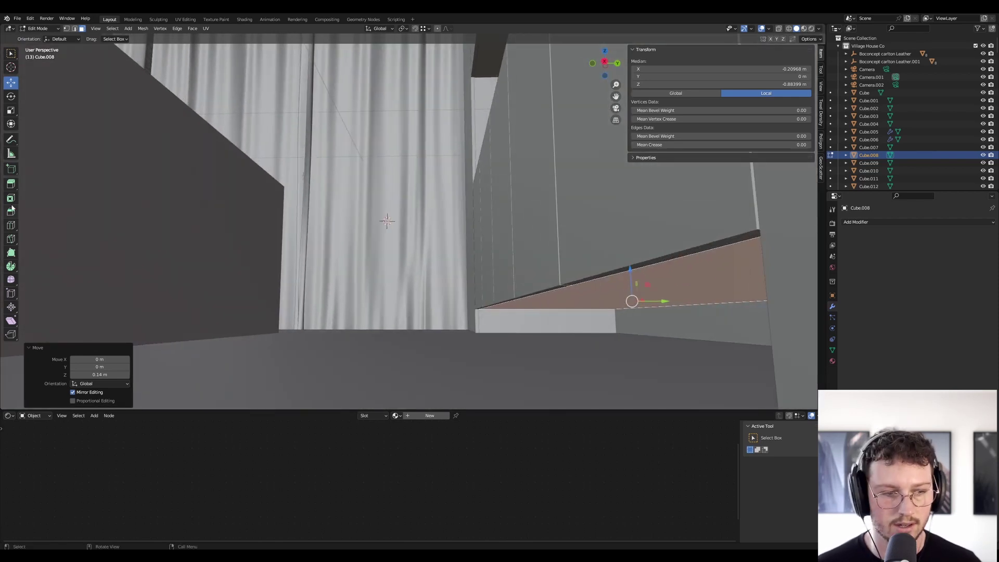
Step: Add one lengthwise loop cut through the base cabinet near its front face, at a factor of 0.770
{"action": "left_click", "coordinate": [10, 225]}
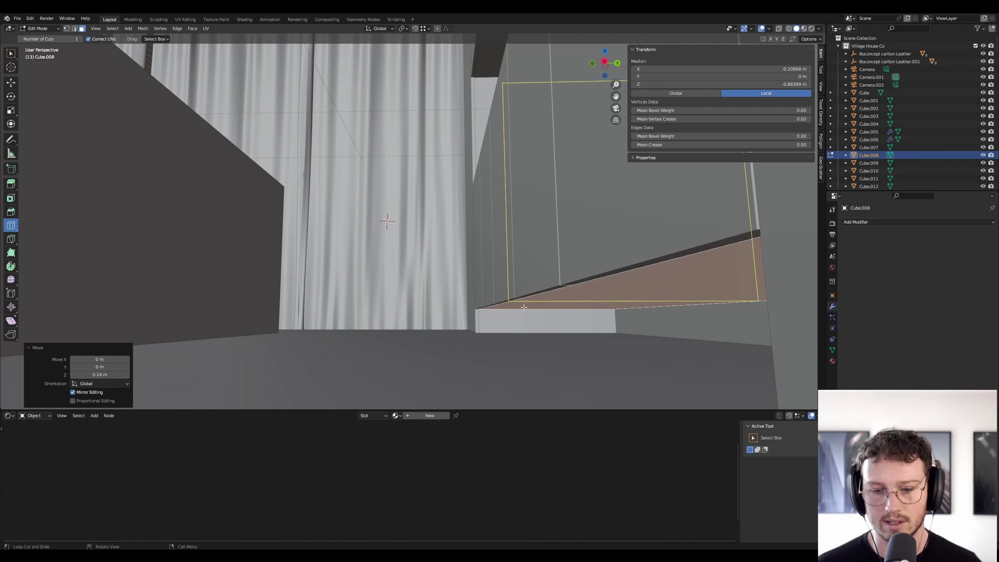
{"action": "left_click_drag", "start_coordinate": [509, 313], "coordinate": [451, 305]}
{"action": "scroll", "coordinate": [517, 323], "scroll_direction": "up", "scroll_amount": 7}
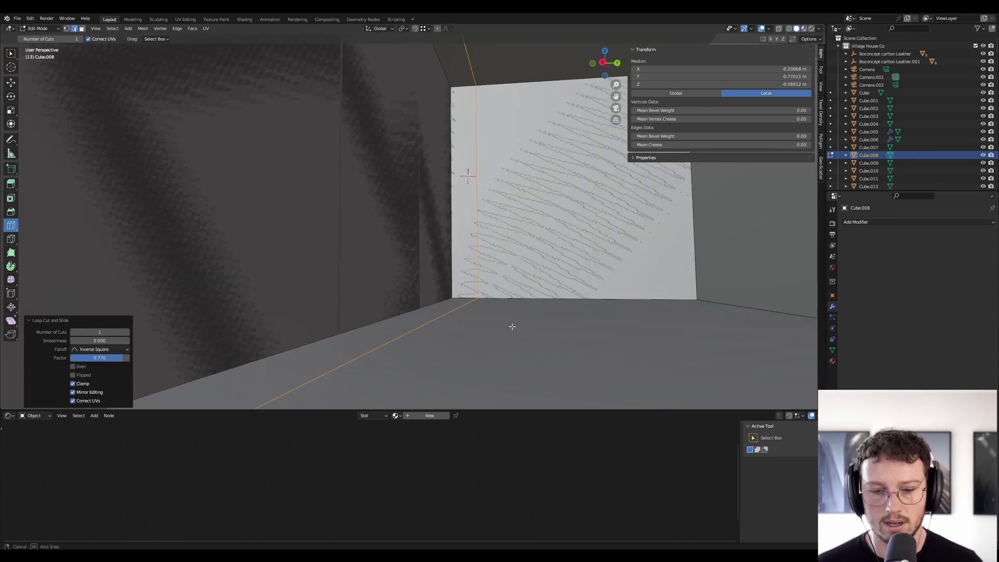
{"action": "scroll", "coordinate": [518, 323], "scroll_direction": "down", "scroll_amount": 4}
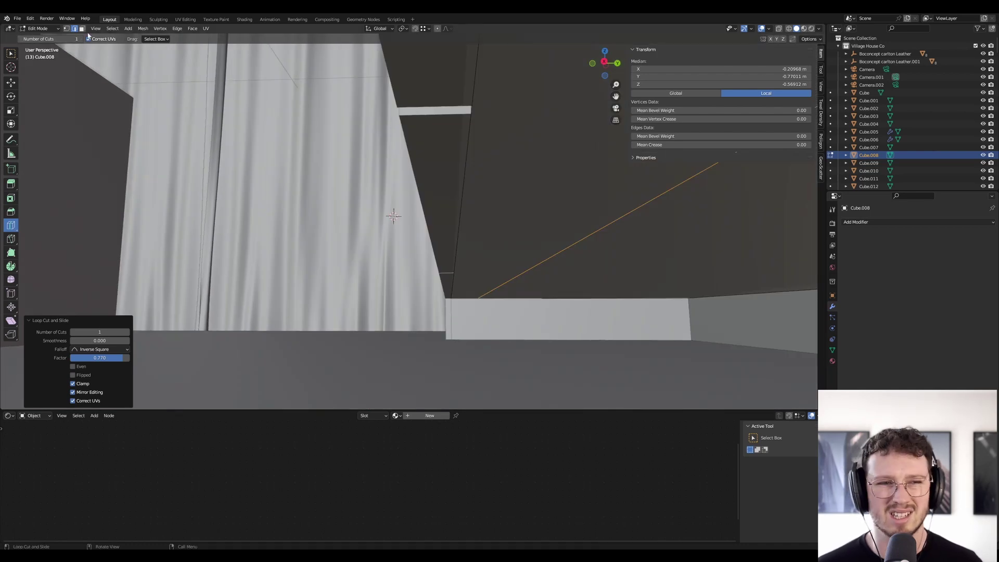
Step: Move the rear part of the base cabinet's underside down along Z to the floor, forming a recessed plinth
{"action": "left_click", "coordinate": [32, 65]}
{"action": "left_click", "coordinate": [11, 83]}
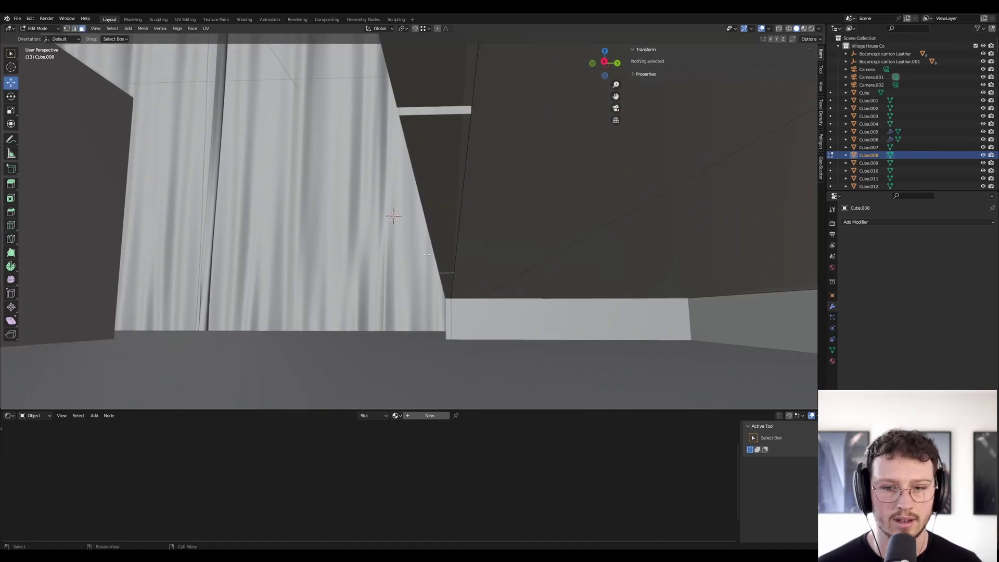
{"action": "left_click", "coordinate": [571, 290]}
{"action": "key", "text": "g"}
{"action": "key", "text": "z"}
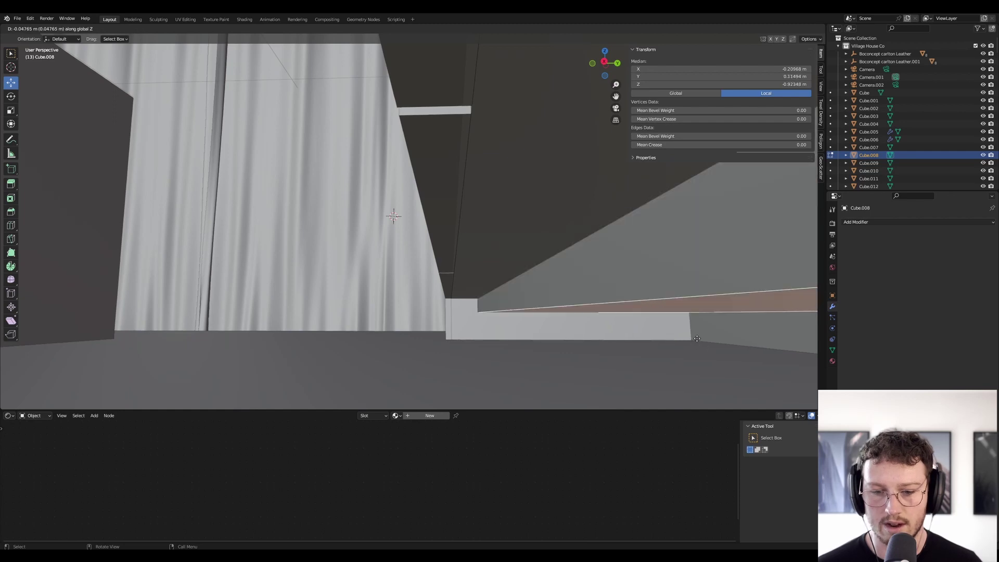
{"action": "key", "text": "ctrl"}
{"action": "left_click", "coordinate": [452, 339]}
{"action": "key", "text": "Tab"}
Step: Look over the recessed plinth under the lower doors and save the file
{"action": "middle_click_drag", "start_coordinate": [427, 305], "coordinate": [197, 112]}
{"action": "middle_click_drag", "start_coordinate": [577, 285], "coordinate": [359, 164], "text": "shift"}
{"action": "middle_click_drag", "start_coordinate": [359, 164], "coordinate": [390, 203]}
{"action": "middle_click_drag", "start_coordinate": [475, 332], "coordinate": [466, 245]}
{"action": "key", "text": "ctrl+s"}
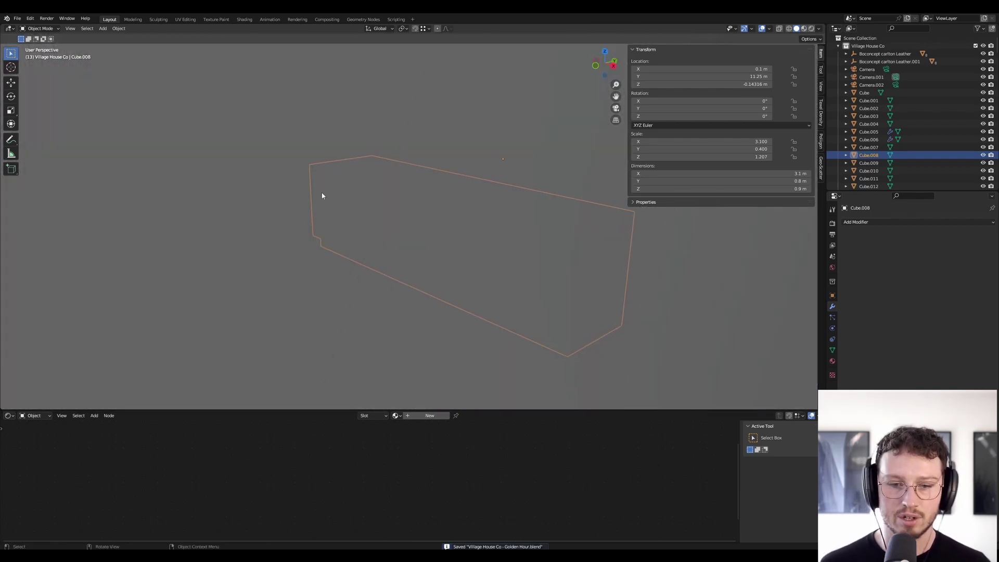
Step: Move the lower door panels' top face down 0.02 m along Z
{"action": "scroll", "coordinate": [334, 186], "scroll_direction": "up", "scroll_amount": 4}
{"action": "middle_click_drag", "start_coordinate": [395, 173], "coordinate": [291, 155], "text": "shift"}
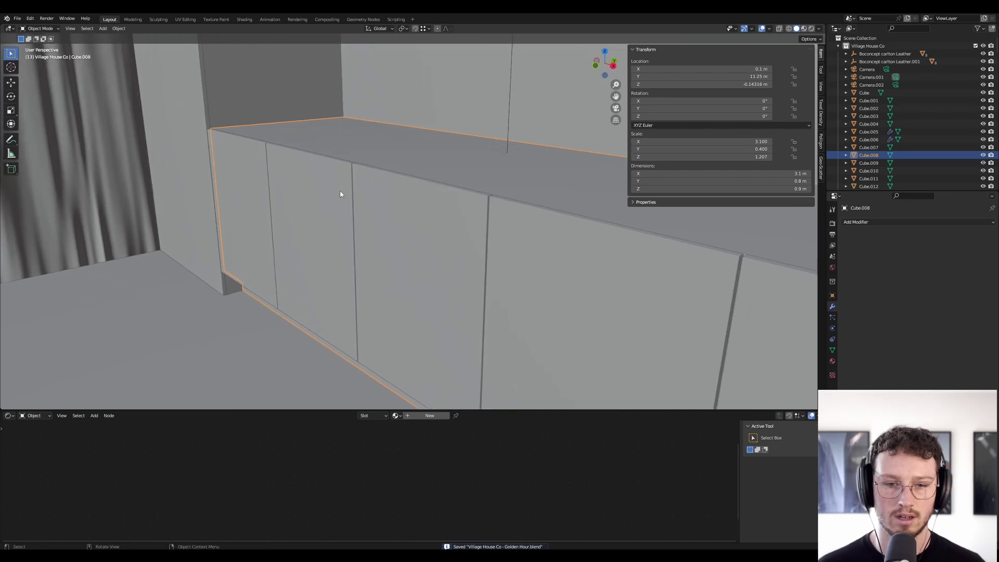
{"action": "left_click", "coordinate": [341, 194]}
{"action": "middle_click_drag", "start_coordinate": [414, 209], "coordinate": [381, 205]}
{"action": "key", "text": "Tab"}
{"action": "middle_click_drag", "start_coordinate": [446, 145], "coordinate": [451, 157]}
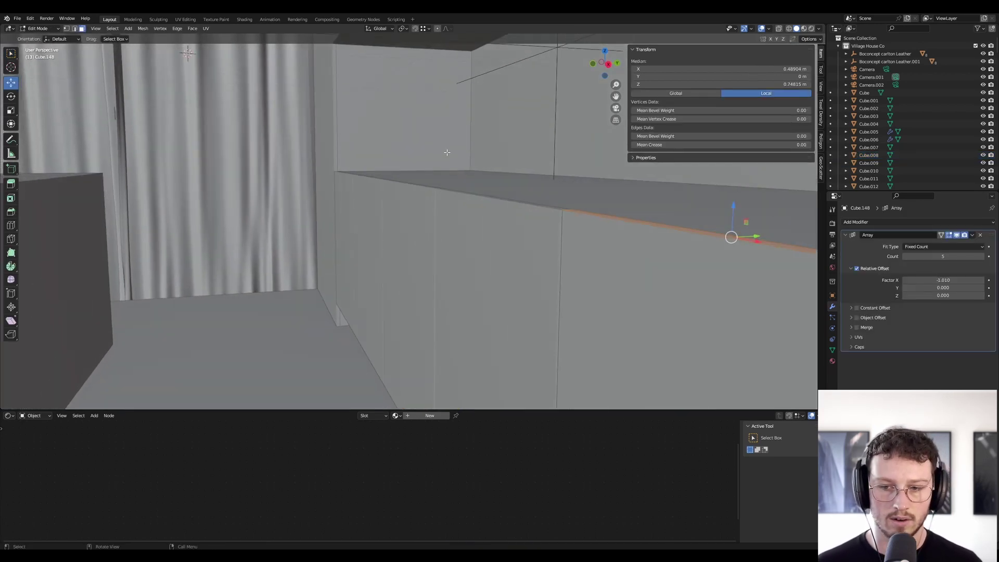
{"action": "key", "text": "g"}
{"action": "key", "text": "z"}
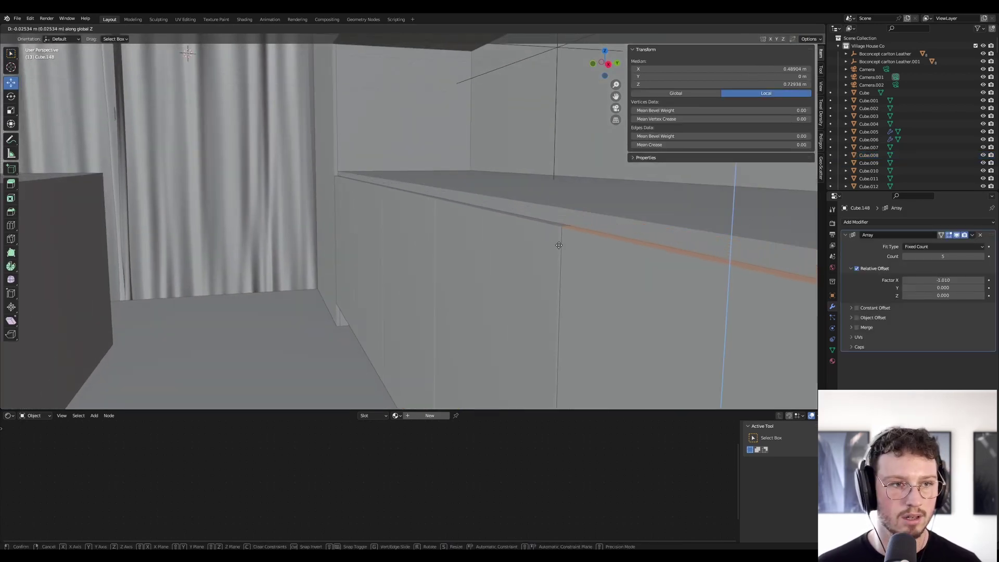
{"action": "type", "text": "-.02"}
{"action": "key", "text": "Return"}
{"action": "key", "text": "Tab"}
Step: Lower the base cabinet's top face by 0.02 m along Z and save the file
{"action": "left_click", "coordinate": [611, 186]}
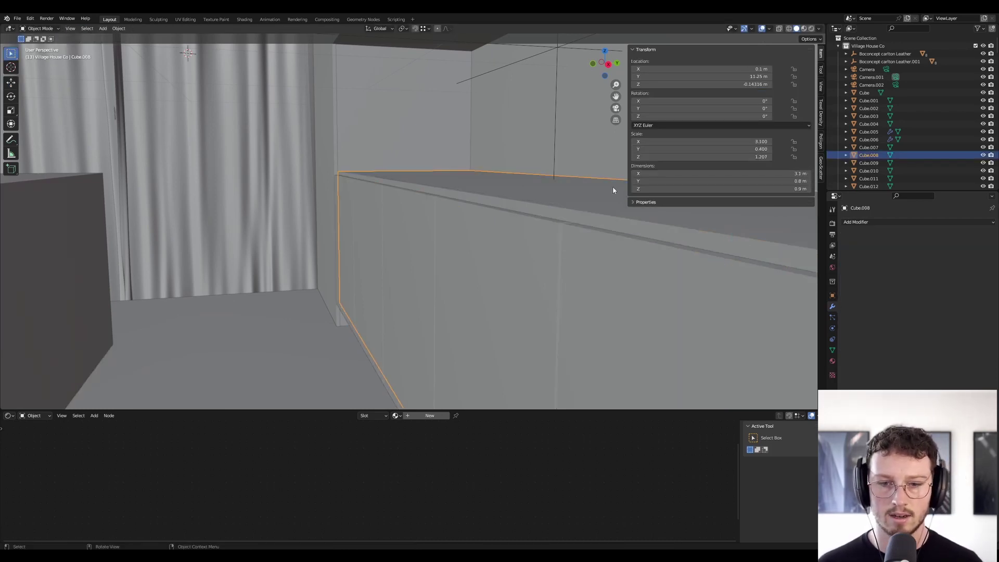
{"action": "key", "text": "Tab"}
{"action": "left_click", "coordinate": [534, 192]}
{"action": "type", "text": "gz"}
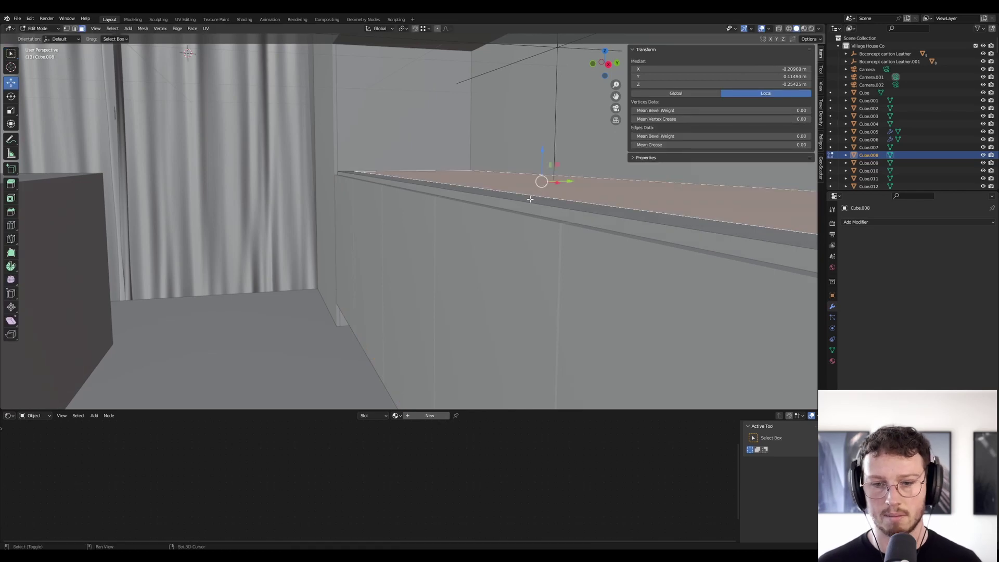
{"action": "type", "text": "-0.02"}
{"action": "key", "text": "Return"}
{"action": "key", "text": "Tab"}
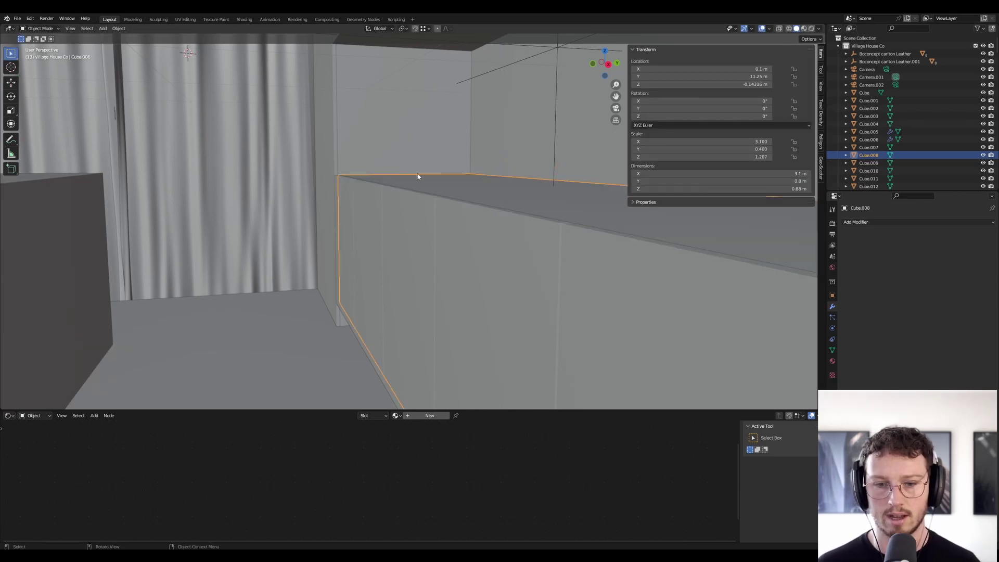
{"action": "middle_click_drag", "start_coordinate": [413, 172], "coordinate": [431, 193]}
{"action": "key", "text": "ctrl+s"}
{"action": "scroll", "coordinate": [364, 166], "scroll_direction": "down", "scroll_amount": 3}
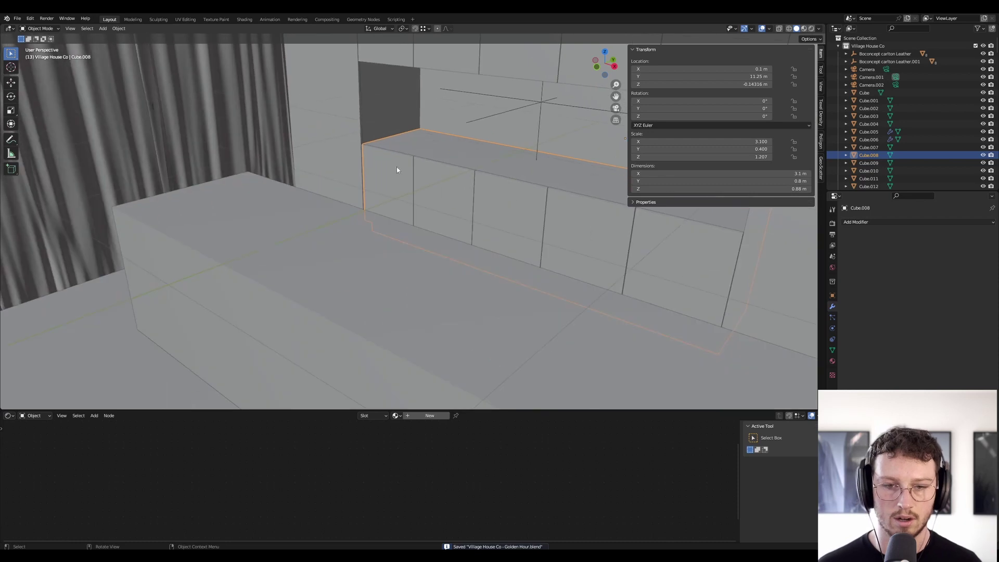
Step: Duplicate the kitchen island block and move the copy above the island, towards the kitchen wall
{"action": "left_click", "coordinate": [221, 203]}
{"action": "key", "text": "shift+d"}
{"action": "left_click", "coordinate": [421, 144]}
{"action": "key", "text": "g"}
{"action": "left_click", "coordinate": [186, 76]}
{"action": "middle_click_drag", "start_coordinate": [266, 174], "coordinate": [434, 245]}
{"action": "scroll", "coordinate": [433, 244], "scroll_direction": "up", "scroll_amount": 5}
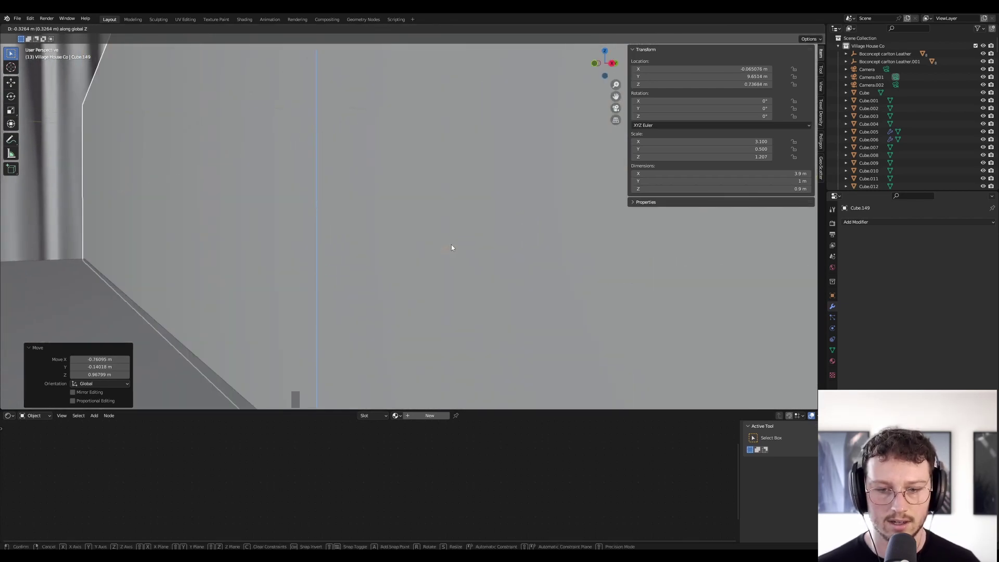
{"action": "key", "text": "Tab"}
{"action": "key", "text": "g"}
{"action": "key", "text": "y"}
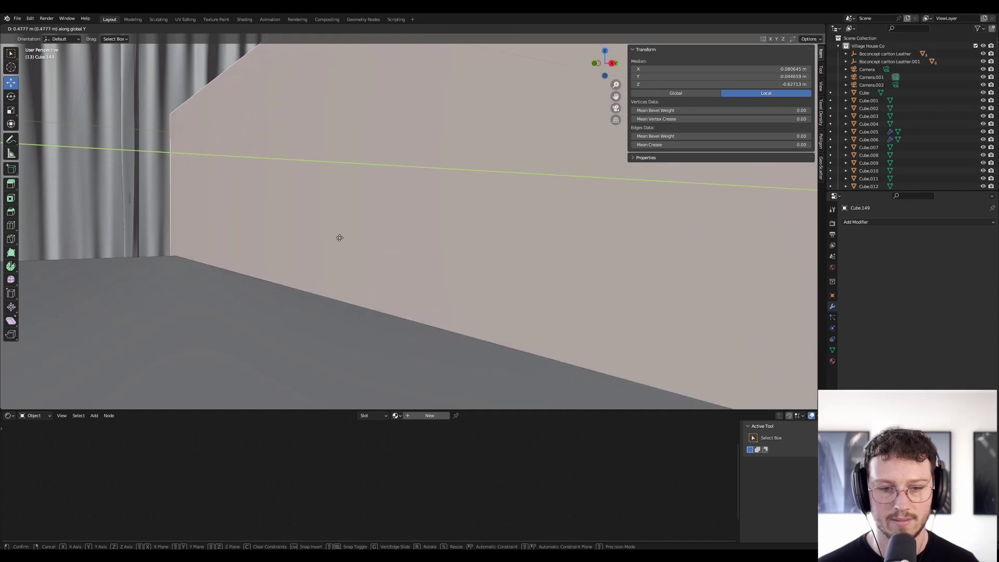
{"action": "right_click", "coordinate": [384, 117]}
{"action": "middle_click_drag", "start_coordinate": [384, 117], "coordinate": [484, 258]}
Step: Move the duplicated block along Y into the kitchen recess above the base cabinet
{"action": "key", "text": "Tab"}
{"action": "key", "text": "g"}
{"action": "key", "text": "x"}
{"action": "key", "text": "y"}
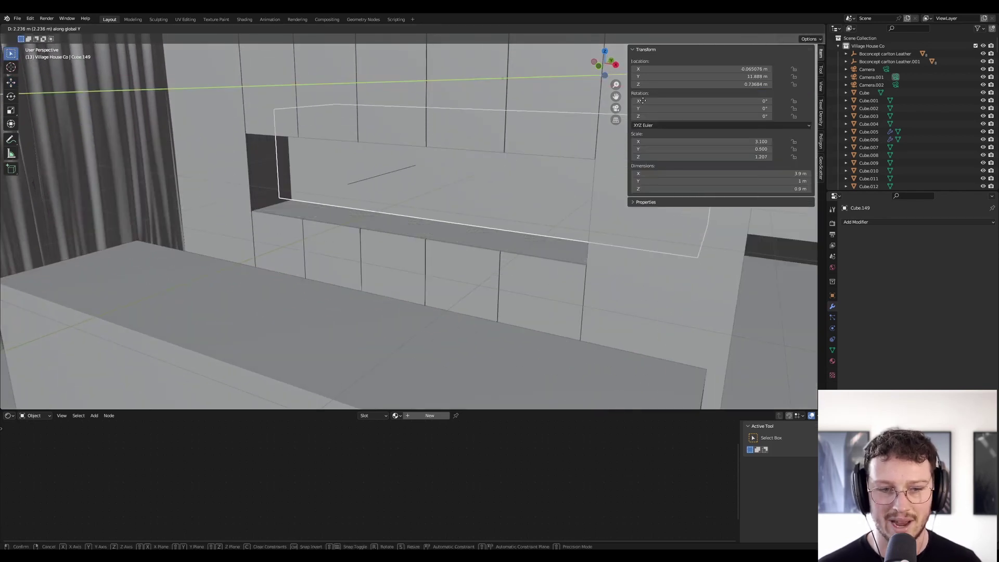
{"action": "left_click", "coordinate": [378, 169]}
{"action": "key", "text": "g"}
{"action": "key", "text": "y"}
{"action": "left_click", "coordinate": [254, 210]}
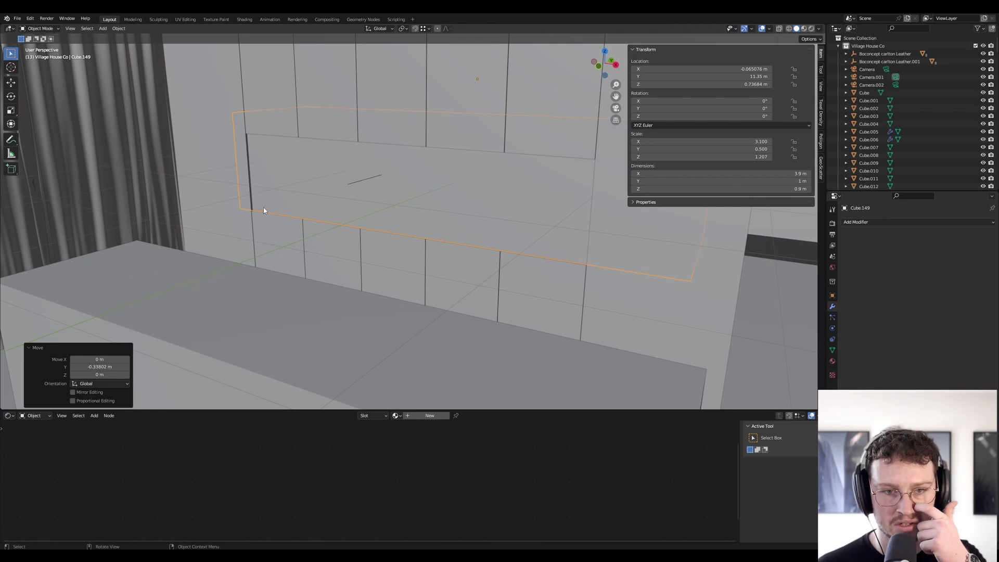
Step: Lower the duplicated block's top face about 0.87 m along Z to leave a thin worktop slab
{"action": "left_click", "coordinate": [779, 28]}
{"action": "key", "text": "Tab"}
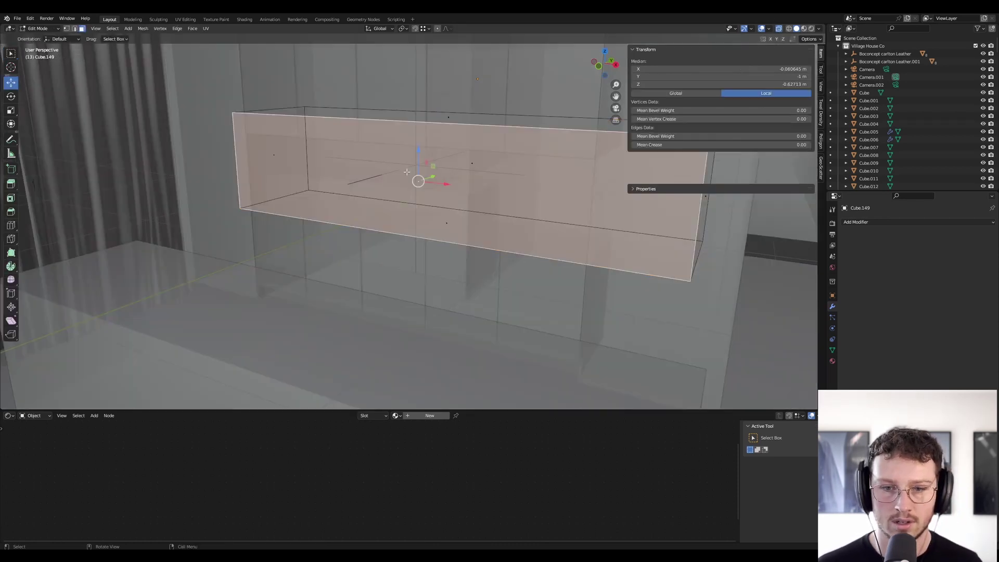
{"action": "left_click", "coordinate": [495, 155]}
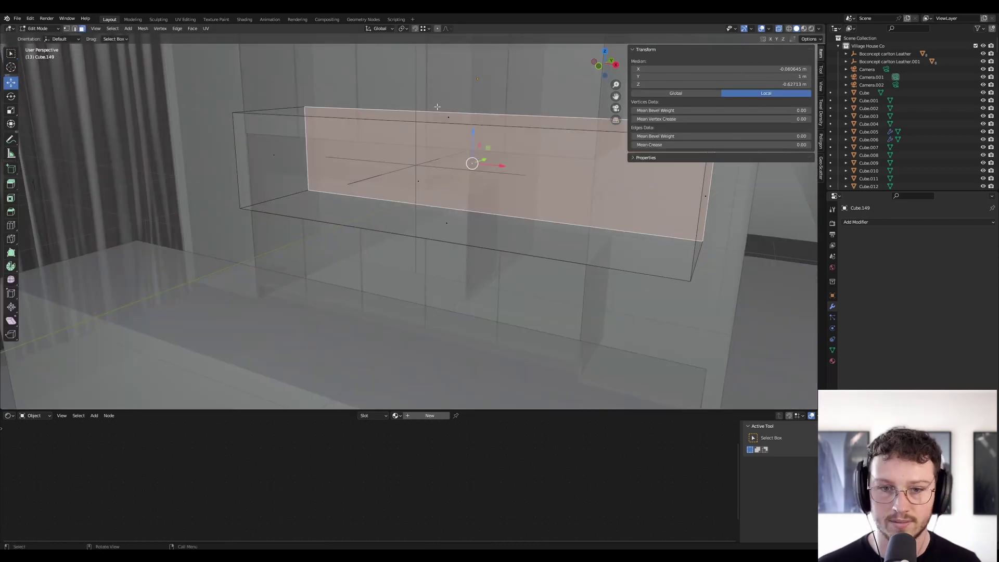
{"action": "left_click", "coordinate": [455, 117]}
{"action": "left_click", "coordinate": [779, 29]}
{"action": "key", "text": "g"}
{"action": "key", "text": "z"}
{"action": "left_click", "coordinate": [466, 218]}
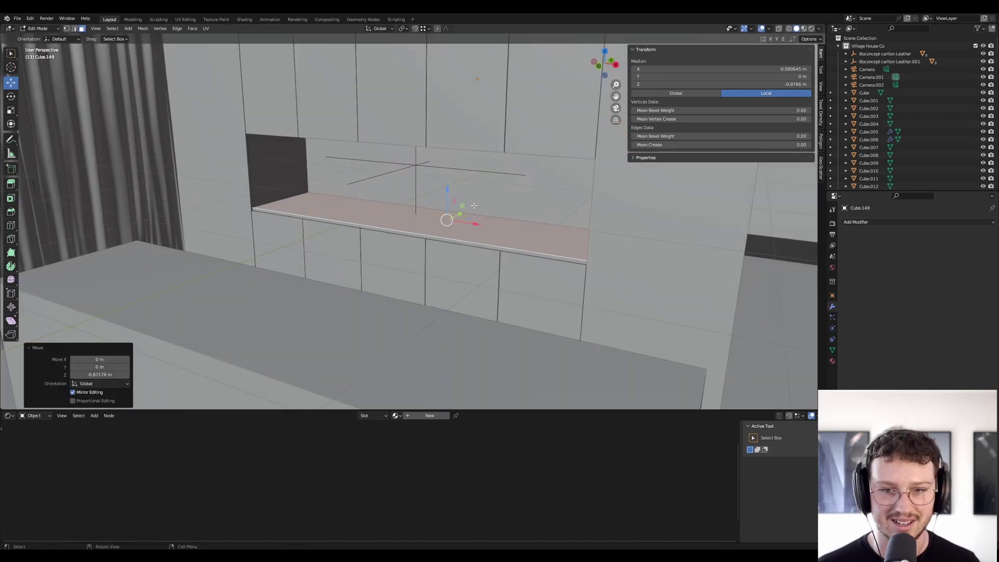
Step: Move the worktop slab's rear face -0.2 m along Y to the back of the recess
{"action": "left_click", "coordinate": [779, 28]}
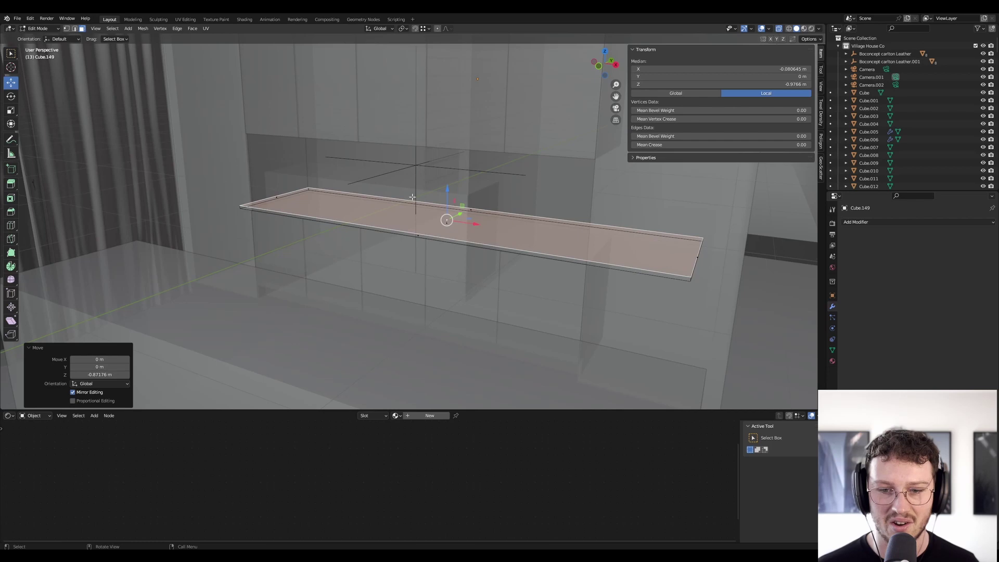
{"action": "left_click", "coordinate": [470, 210]}
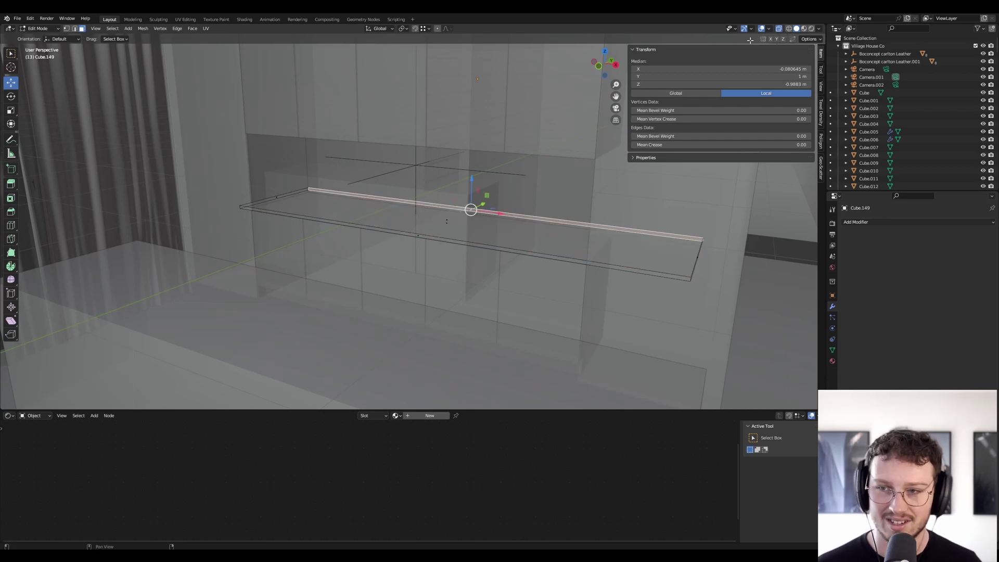
{"action": "left_click", "coordinate": [779, 29]}
{"action": "scroll", "coordinate": [383, 198], "scroll_direction": "up", "scroll_amount": 4}
{"action": "middle_click_drag", "start_coordinate": [390, 203], "coordinate": [374, 207]}
{"action": "type", "text": "gx"}
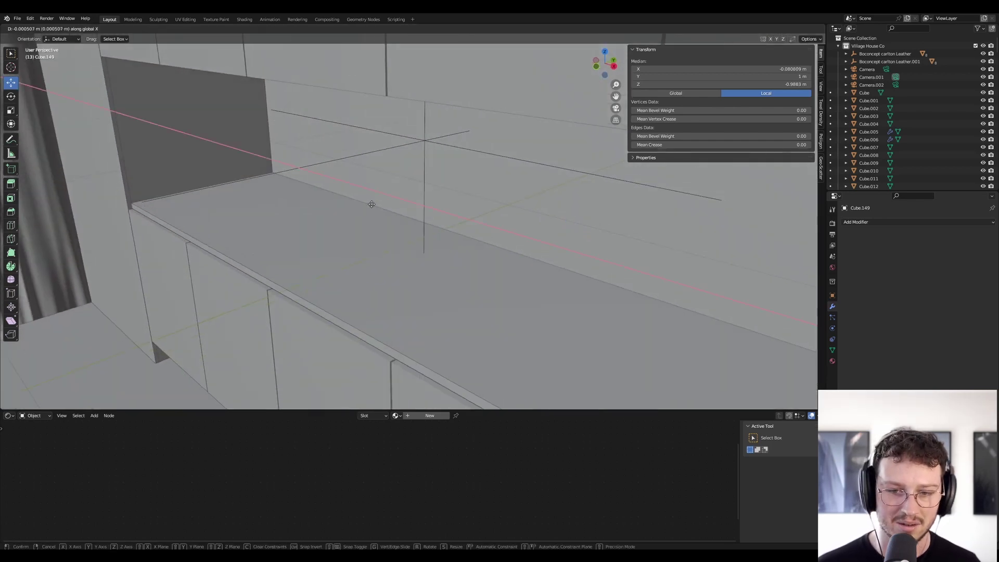
{"action": "type", "text": "y-.2"}
{"action": "key", "text": "Return"}
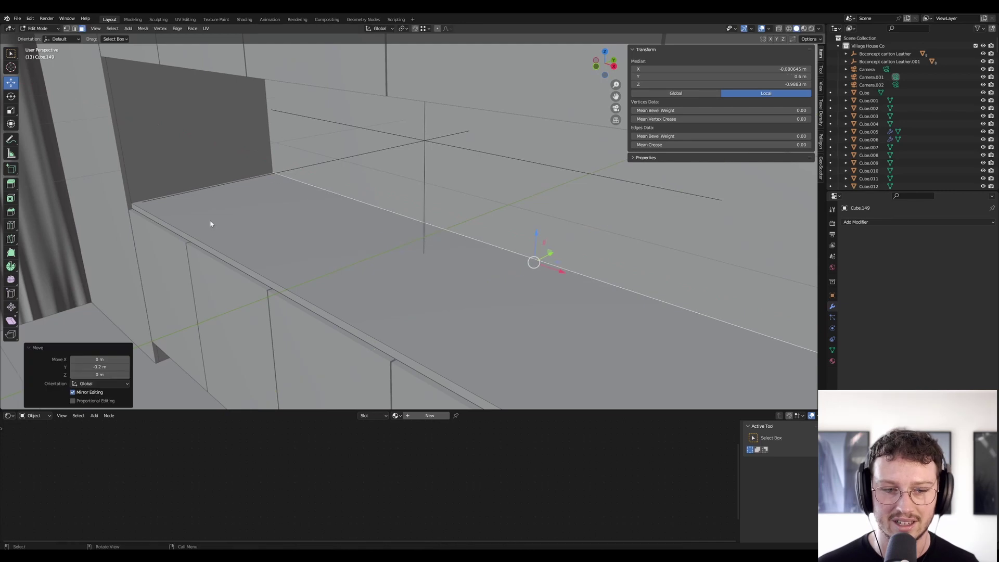
Step: Move the worktop slab's front face about 0.02 m outward along Y, flush with the door fronts
{"action": "left_click", "coordinate": [188, 238]}
{"action": "key", "text": "g"}
{"action": "key", "text": "y"}
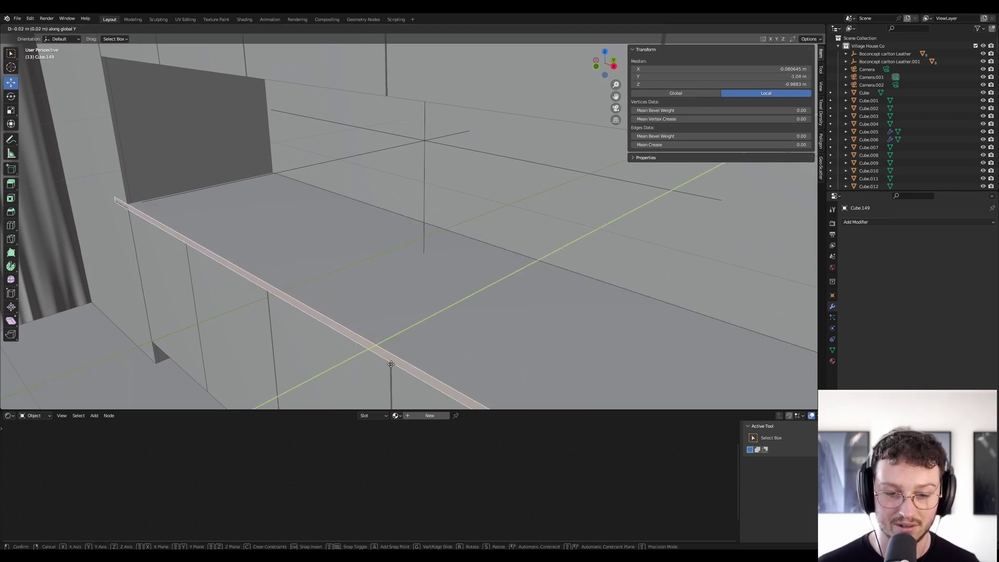
{"action": "left_click", "coordinate": [391, 362]}
{"action": "middle_click_drag", "start_coordinate": [283, 305], "coordinate": [316, 306]}
{"action": "key", "text": "Tab"}
Step: Move the lower doors' top face along Z to meet the worktop's lower edge
{"action": "left_click", "coordinate": [345, 293]}
{"action": "middle_click_drag", "start_coordinate": [527, 250], "coordinate": [463, 254]}
{"action": "key", "text": "Tab"}
{"action": "scroll", "coordinate": [517, 250], "scroll_direction": "up", "scroll_amount": 3}
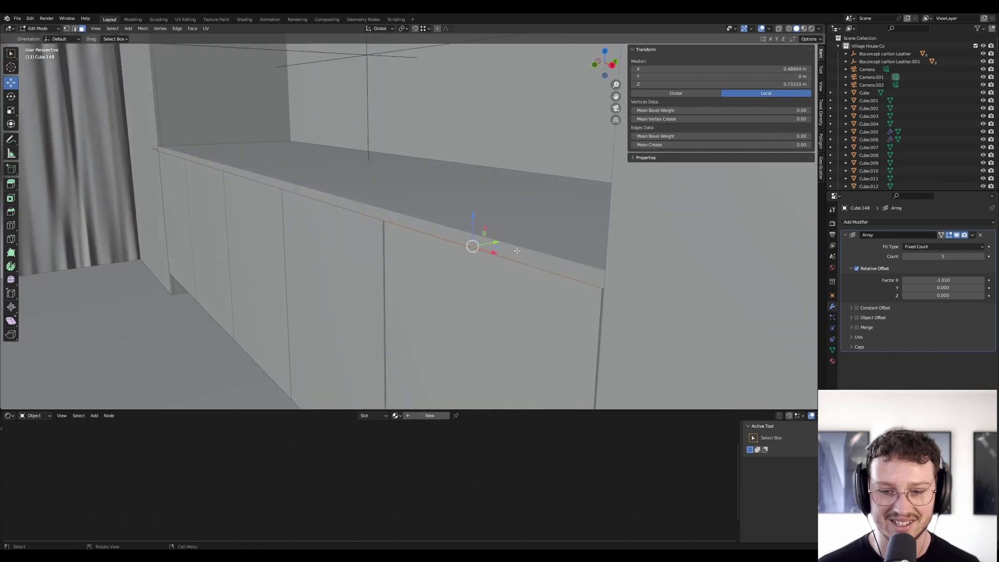
{"action": "key", "text": "g"}
{"action": "key", "text": "z"}
{"action": "left_click", "coordinate": [510, 283]}
{"action": "key", "text": "Tab"}
{"action": "middle_click_drag", "start_coordinate": [331, 250], "coordinate": [393, 243]}
Step: Move the worktop's protruding end face at the positive X side about -0.63 m along X to the recess side wall
{"action": "left_click", "coordinate": [347, 182]}
{"action": "scroll", "coordinate": [344, 188], "scroll_direction": "down", "scroll_amount": 3}
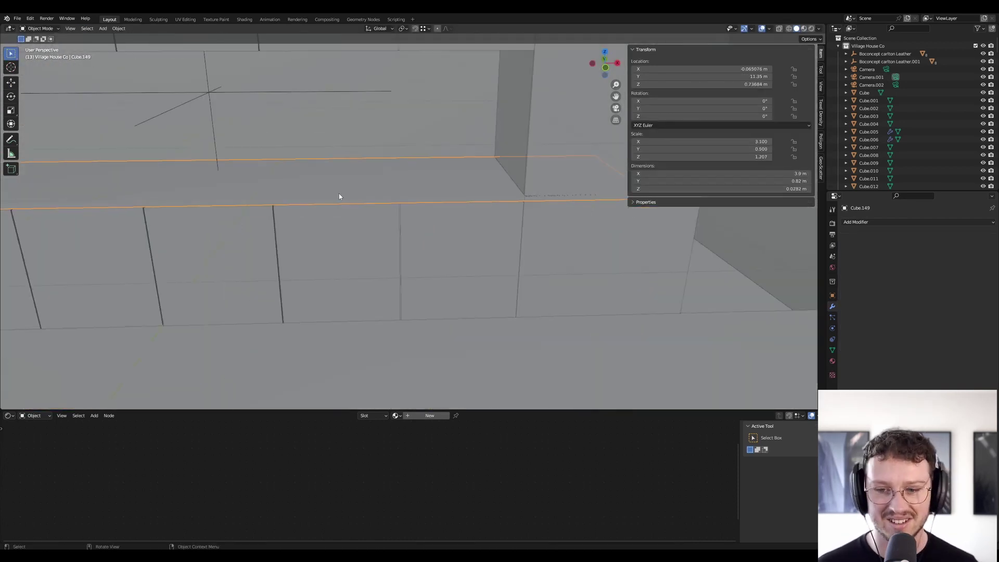
{"action": "middle_click_drag", "start_coordinate": [339, 199], "coordinate": [531, 267], "text": "shift"}
{"action": "key", "text": "Tab"}
{"action": "middle_click_drag", "start_coordinate": [176, 250], "coordinate": [212, 252]}
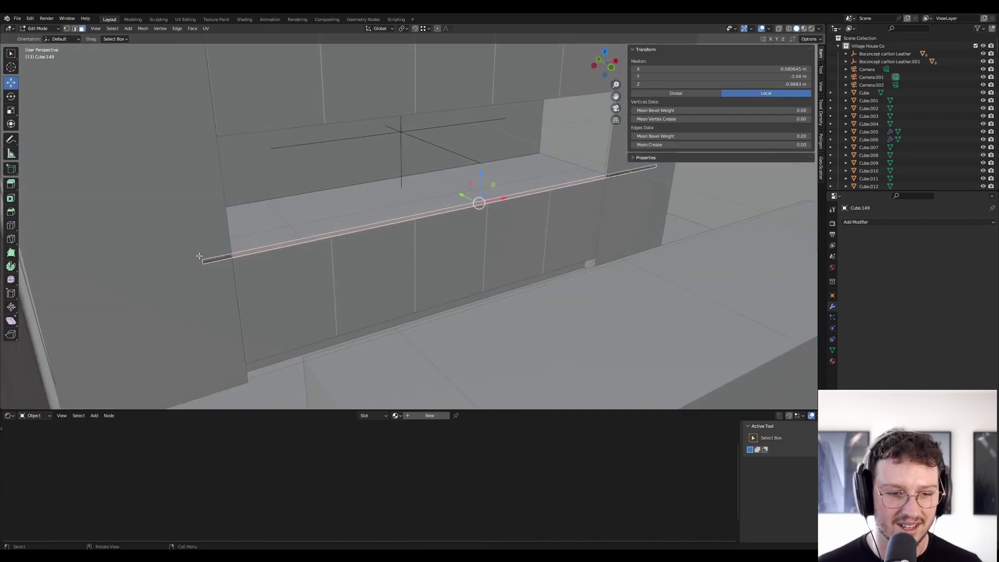
{"action": "left_click", "coordinate": [200, 256]}
{"action": "key", "text": "alt+a"}
{"action": "key", "text": "a"}
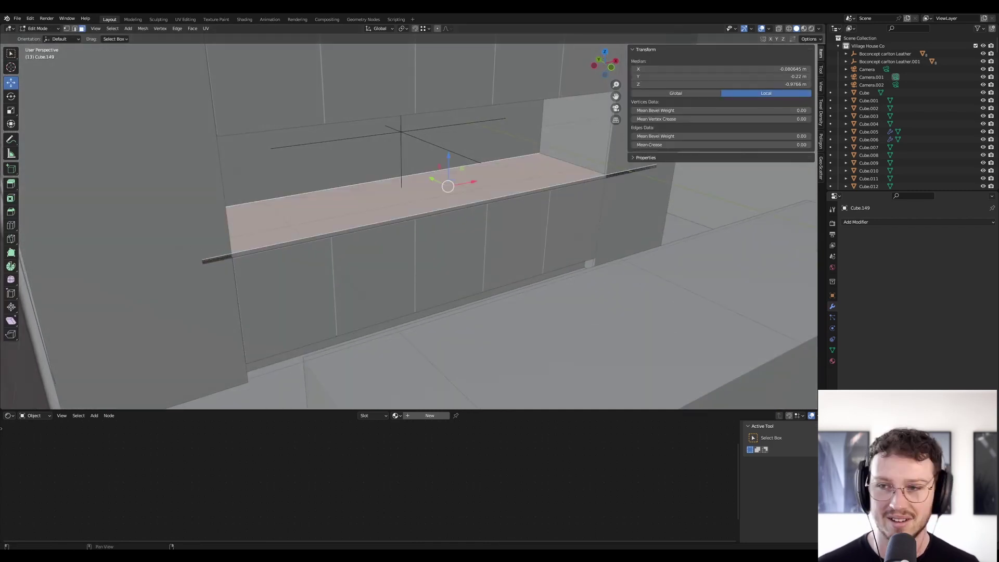
{"action": "left_click", "coordinate": [779, 29]}
{"action": "left_click", "coordinate": [617, 155]}
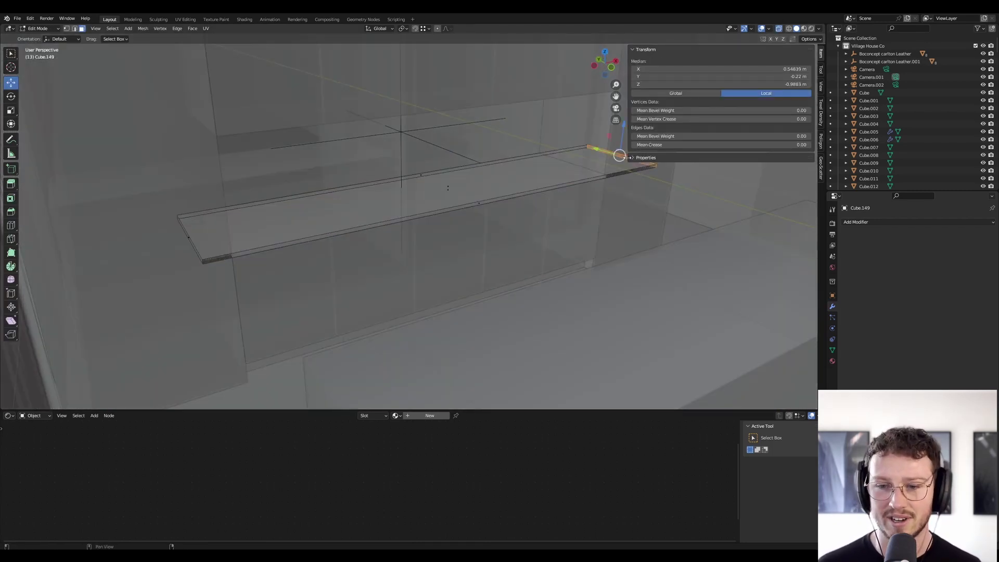
{"action": "left_click", "coordinate": [780, 28]}
{"action": "middle_click_drag", "start_coordinate": [504, 220], "coordinate": [414, 238], "text": "shift"}
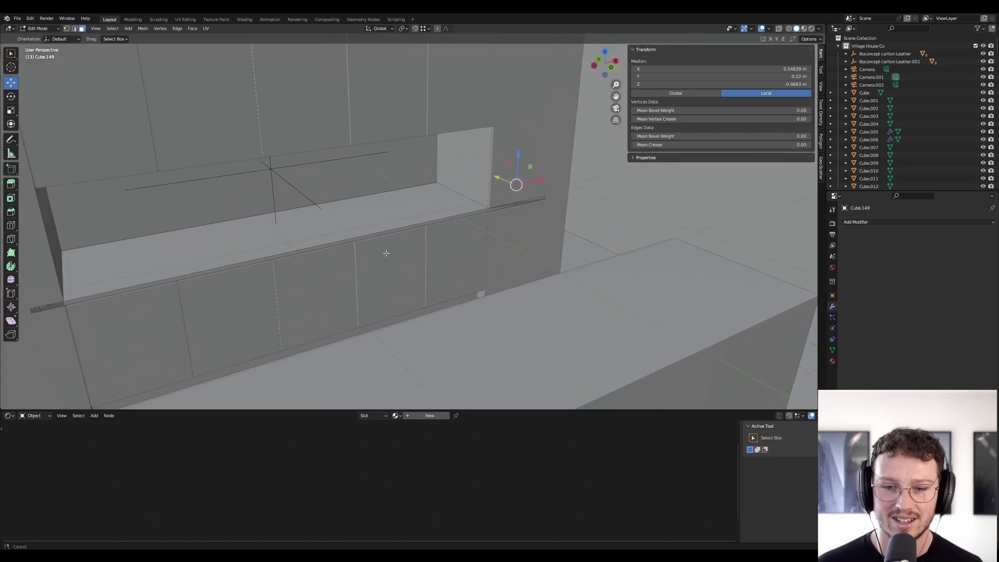
{"action": "key", "text": "g"}
{"action": "key", "text": "x"}
{"action": "left_click", "coordinate": [489, 206]}
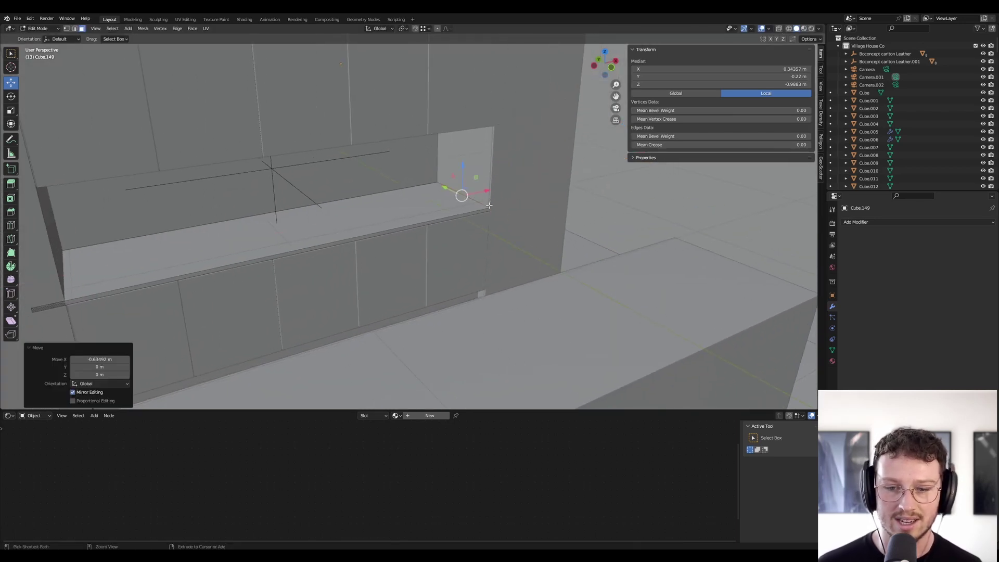
Step: Move the worktop's opposite end face about 0.17 m along X so it ends at the other recess side wall
{"action": "middle_click_drag", "start_coordinate": [130, 264], "coordinate": [386, 251], "text": "shift"}
{"action": "middle_click_drag", "start_coordinate": [389, 296], "coordinate": [594, 264], "text": "shift"}
{"action": "scroll", "coordinate": [399, 236], "scroll_direction": "up", "scroll_amount": 3}
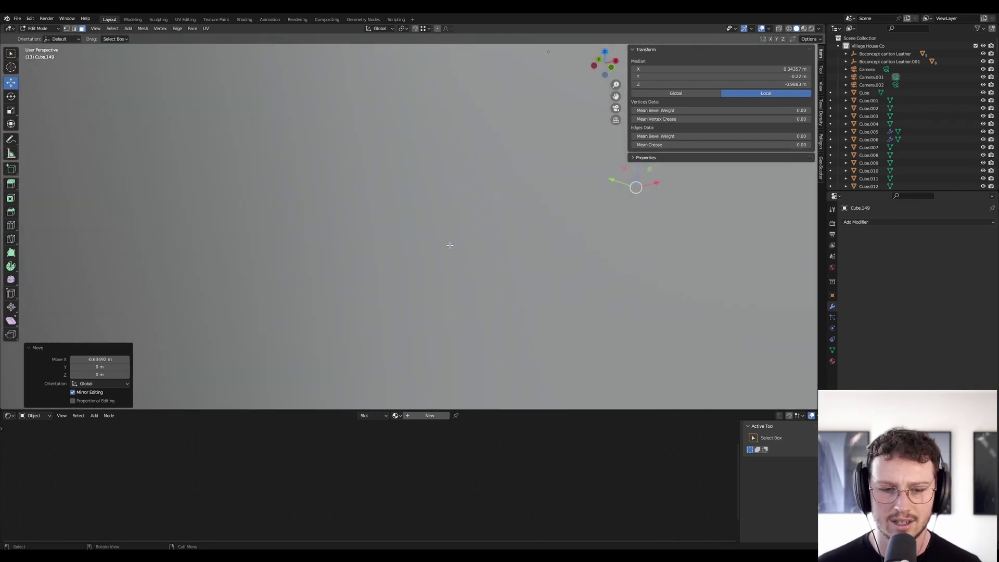
{"action": "scroll", "coordinate": [156, 249], "scroll_direction": "down", "scroll_amount": 8}
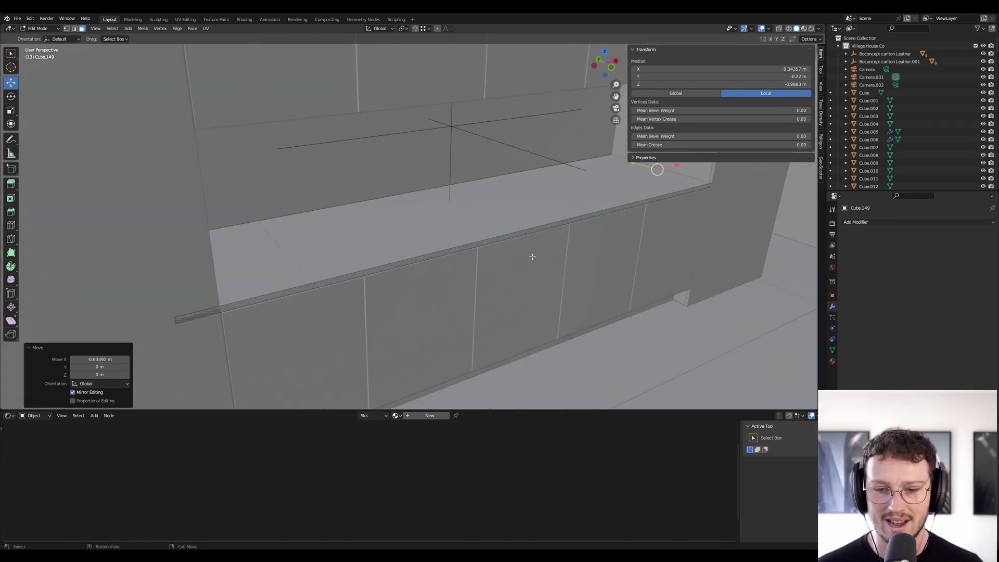
{"action": "middle_click_drag", "start_coordinate": [152, 234], "coordinate": [118, 290]}
{"action": "left_click", "coordinate": [110, 292]}
{"action": "key", "text": "g"}
{"action": "key", "text": "x"}
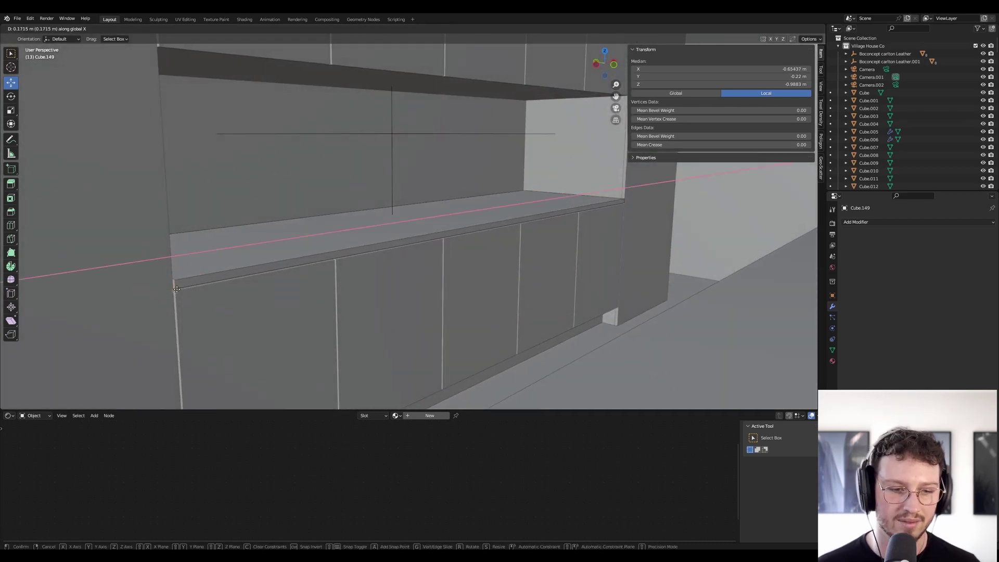
{"action": "left_click", "coordinate": [177, 289]}
{"action": "middle_click_drag", "start_coordinate": [439, 250], "coordinate": [393, 254]}
{"action": "key", "text": "Tab"}
Step: Look over the fitted worktop between the upper and lower doors and save the file
{"action": "scroll", "coordinate": [448, 245], "scroll_direction": "down", "scroll_amount": 3}
{"action": "middle_click_drag", "start_coordinate": [537, 227], "coordinate": [289, 235], "text": "shift"}
{"action": "left_click", "coordinate": [305, 274]}
{"action": "left_click", "coordinate": [308, 278]}
{"action": "scroll", "coordinate": [375, 295], "scroll_direction": "up", "scroll_amount": 4}
{"action": "middle_click_drag", "start_coordinate": [375, 295], "coordinate": [408, 291]}
{"action": "key", "text": "ctrl+s"}
{"action": "scroll", "coordinate": [449, 272], "scroll_direction": "down", "scroll_amount": 3}
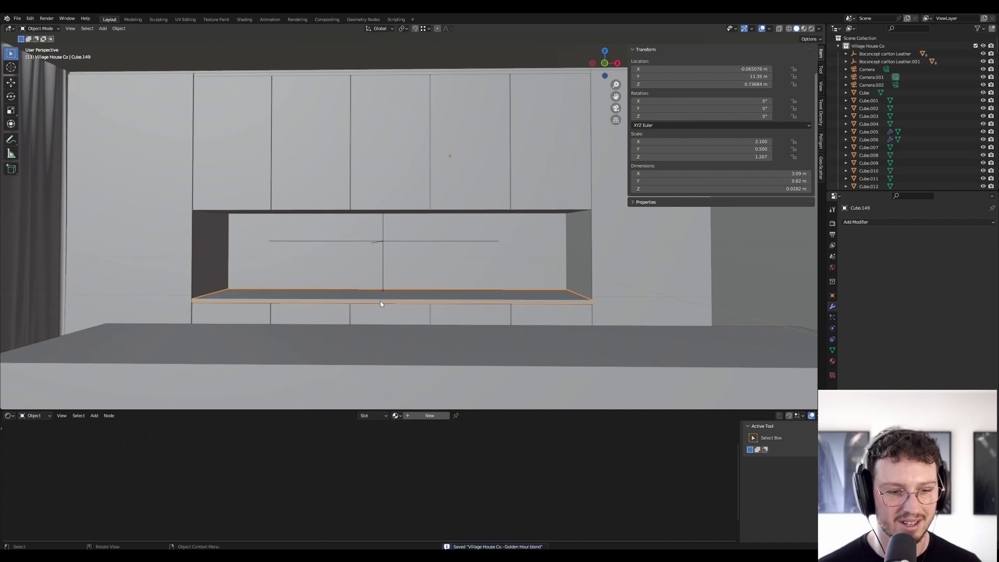
{"action": "scroll", "coordinate": [367, 277], "scroll_direction": "up", "scroll_amount": 3}
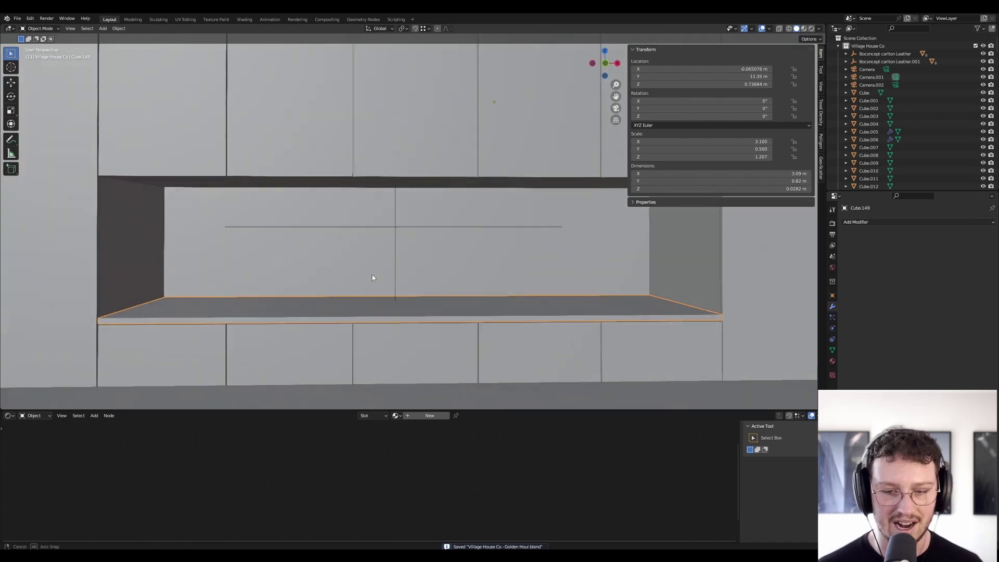
{"action": "scroll", "coordinate": [375, 278], "scroll_direction": "down", "scroll_amount": 2}
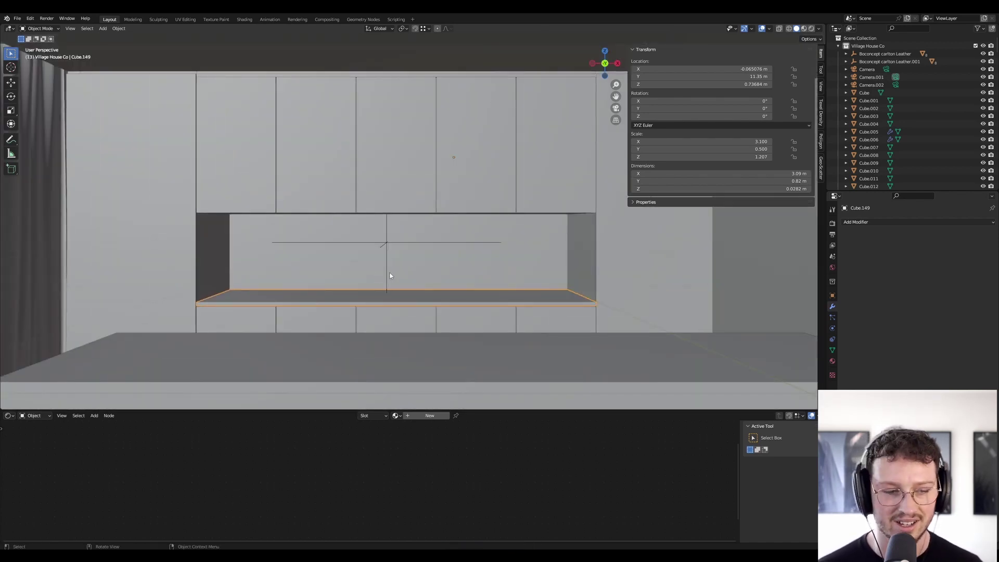
{"action": "scroll", "coordinate": [389, 271], "scroll_direction": "down", "scroll_amount": 2}
{"action": "scroll", "coordinate": [387, 256], "scroll_direction": "up", "scroll_amount": 2}
{"action": "scroll", "coordinate": [319, 258], "scroll_direction": "up", "scroll_amount": 1}
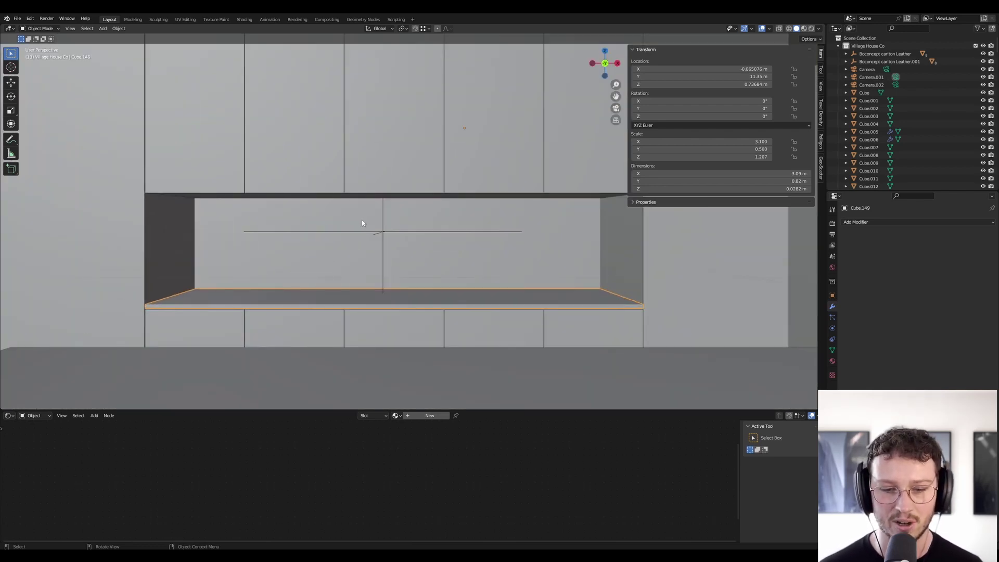
Step: Select the upper doors, view the kitchen through the scene camera and save the file
{"action": "middle_click_drag", "start_coordinate": [547, 290], "coordinate": [390, 187]}
{"action": "left_click", "coordinate": [385, 180]}
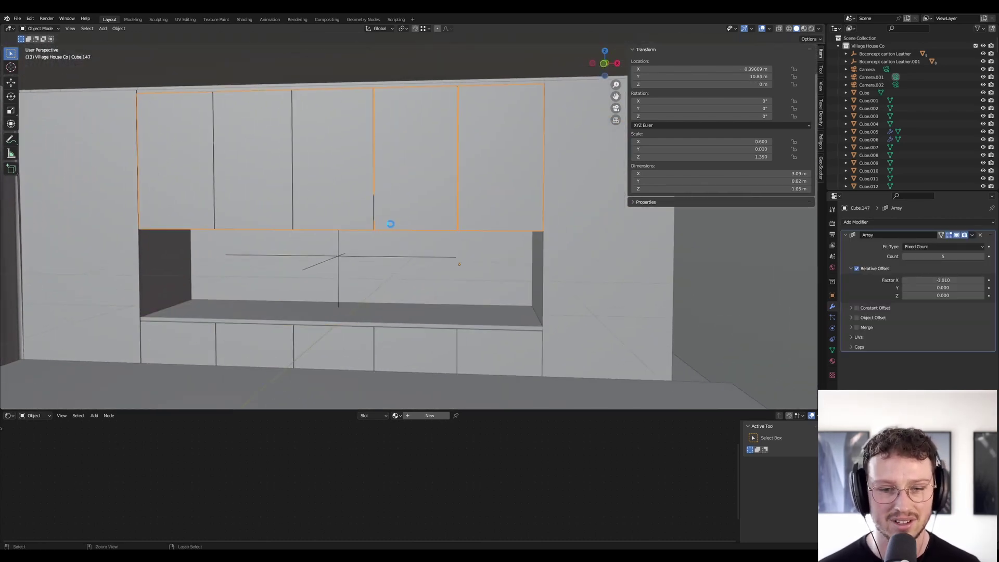
{"action": "mouse_move", "coordinate": [376, 228]}
{"action": "middle_mouse_down"}
{"action": "mouse_move", "coordinate": [355, 234]}
{"action": "mouse_move", "coordinate": [366, 219]}
{"action": "middle_mouse_up"}
{"action": "scroll", "coordinate": [366, 237], "scroll_direction": "down", "scroll_amount": 3}
{"action": "key", "text": "KP_0"}
{"action": "key", "text": "ctrl+s"}
{"action": "scroll", "coordinate": [367, 105], "scroll_direction": "down", "scroll_amount": 8}
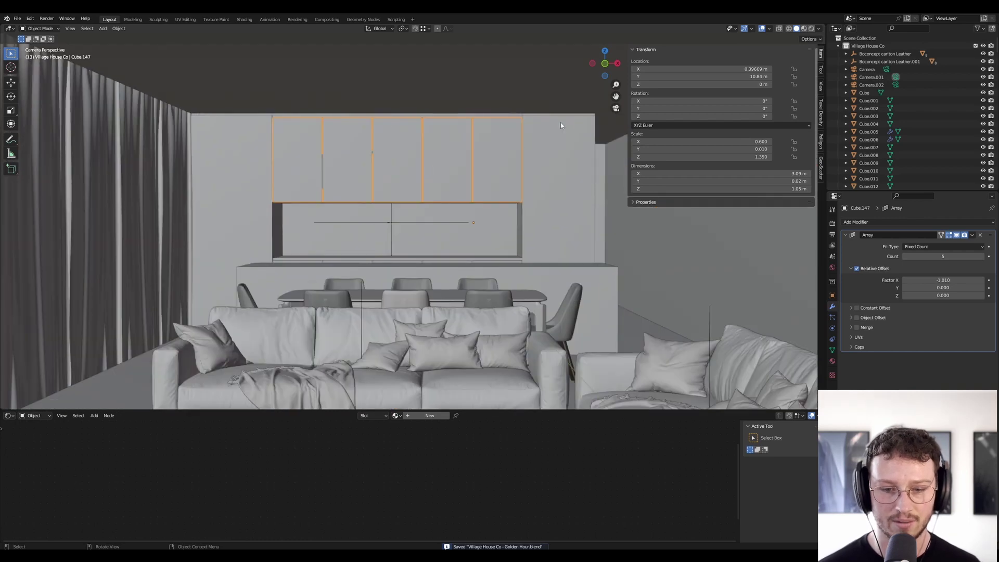
Step: Examine the recess and worktop up close and select the row of lower doors beneath the worktop
{"action": "left_click", "coordinate": [561, 126]}
{"action": "middle_click_drag", "start_coordinate": [458, 208], "coordinate": [422, 214]}
{"action": "scroll", "coordinate": [614, 227], "scroll_direction": "up", "scroll_amount": 4}
{"action": "scroll", "coordinate": [703, 280], "scroll_direction": "down", "scroll_amount": 2}
{"action": "scroll", "coordinate": [198, 172], "scroll_direction": "up", "scroll_amount": 4}
{"action": "middle_click_drag", "start_coordinate": [198, 172], "coordinate": [245, 192]}
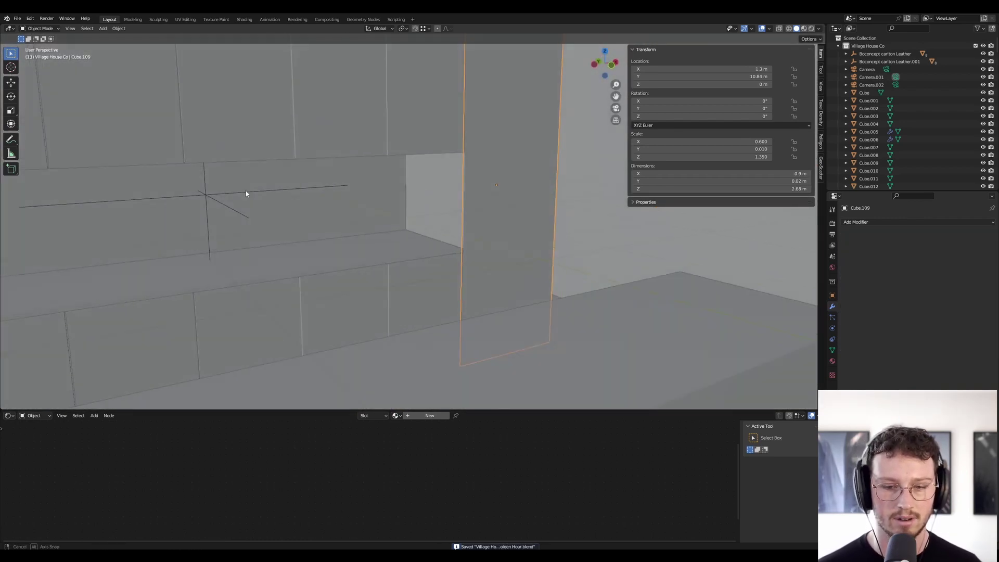
{"action": "left_click", "coordinate": [342, 256]}
{"action": "mouse_move", "coordinate": [343, 256]}
{"action": "middle_mouse_down"}
{"action": "mouse_move", "coordinate": [401, 264]}
{"action": "mouse_move", "coordinate": [430, 252]}
{"action": "mouse_move", "coordinate": [373, 263]}
{"action": "mouse_move", "coordinate": [375, 252]}
{"action": "mouse_move", "coordinate": [306, 248]}
{"action": "mouse_move", "coordinate": [427, 238]}
{"action": "mouse_move", "coordinate": [332, 253]}
{"action": "middle_mouse_up"}
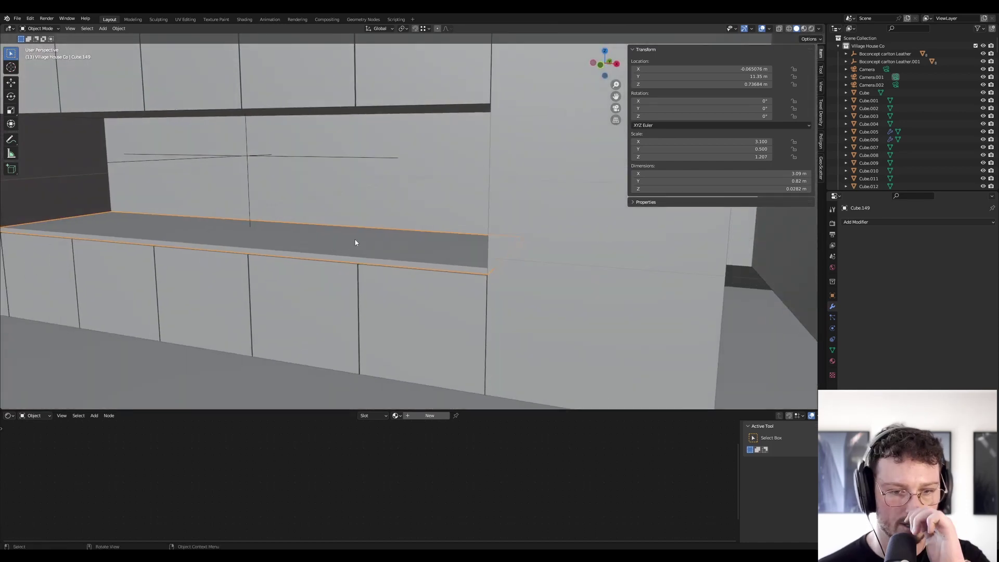
{"action": "left_click", "coordinate": [337, 280]}
{"action": "middle_click_drag", "start_coordinate": [358, 266], "coordinate": [379, 291]}
{"action": "key", "text": "Tab"}
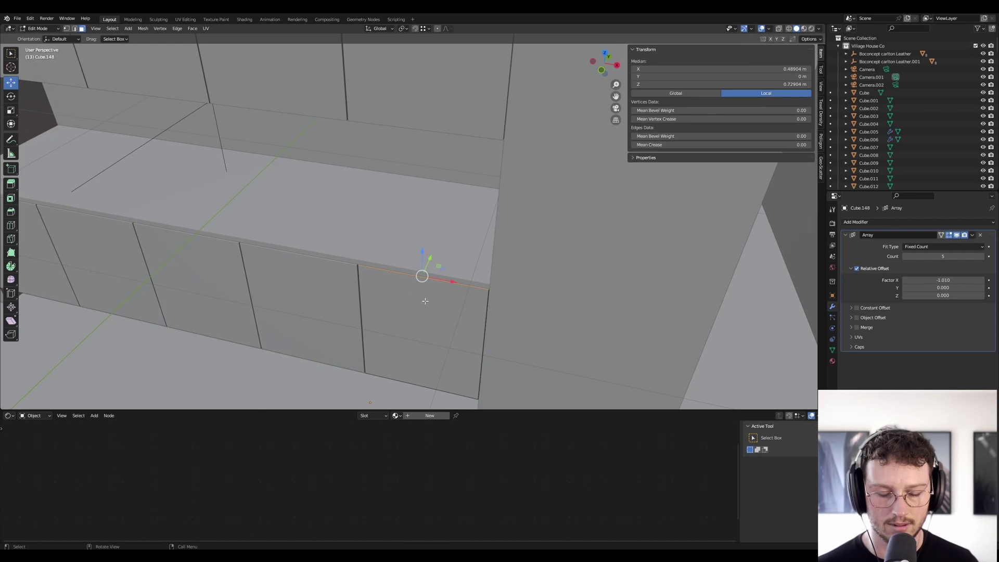
{"action": "key", "text": "g"}
{"action": "key", "text": "z"}
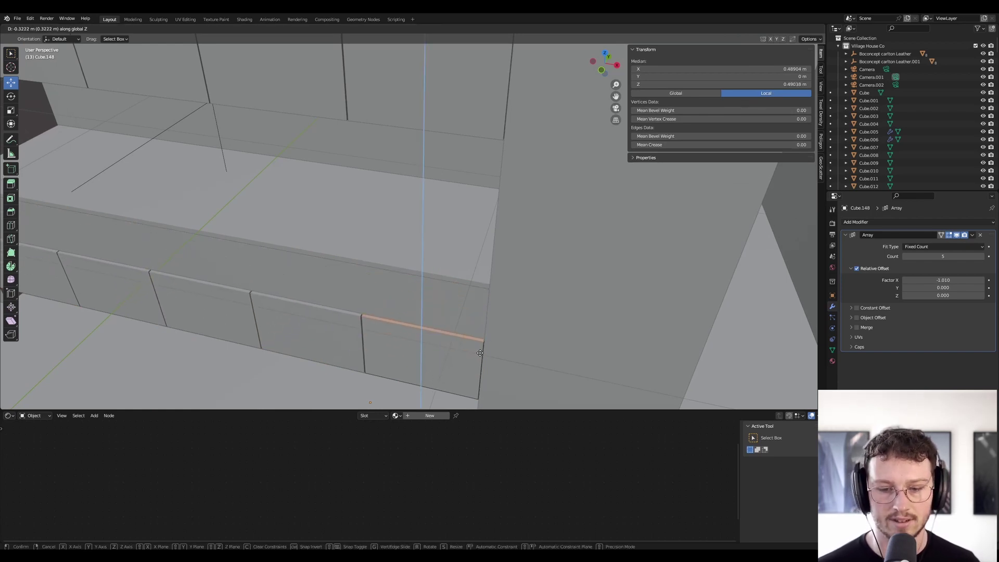
{"action": "left_click", "coordinate": [490, 293]}
{"action": "key", "text": "Tab"}
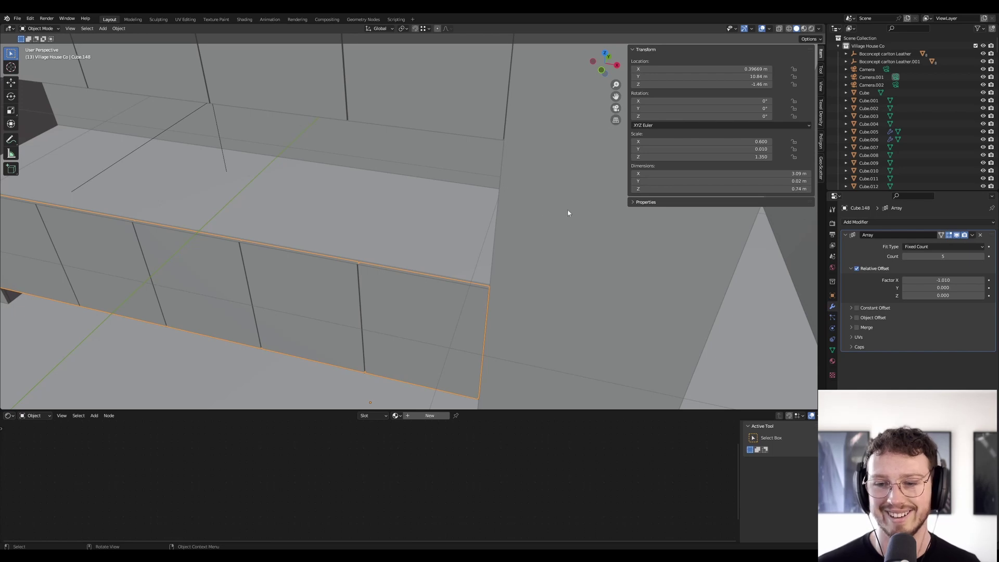
Step: Lower the top face of the lower doors by 0.37 m along Z
{"action": "key", "text": "Tab"}
{"action": "key", "text": "g"}
{"action": "key", "text": "z"}
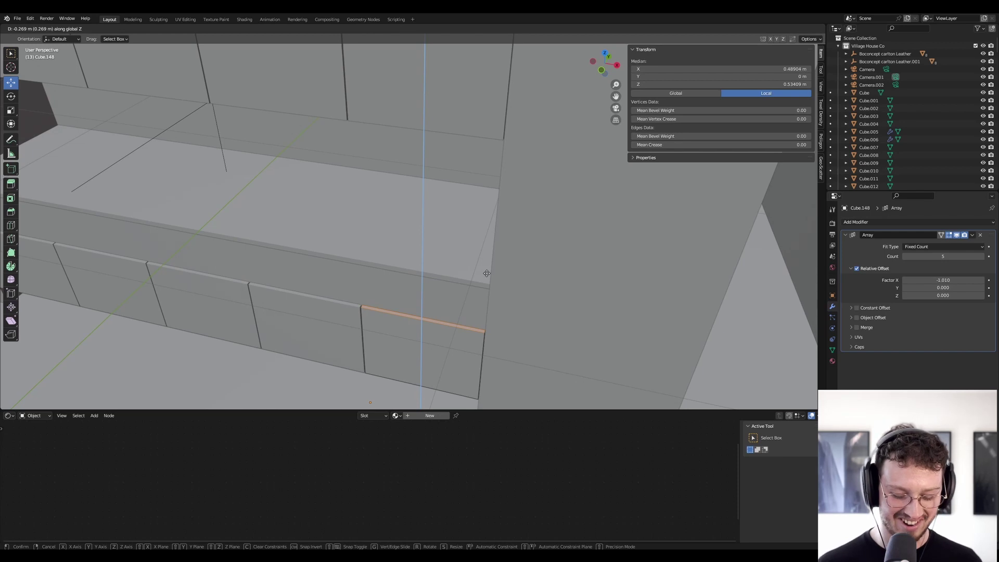
{"action": "type", "text": "-.37"}
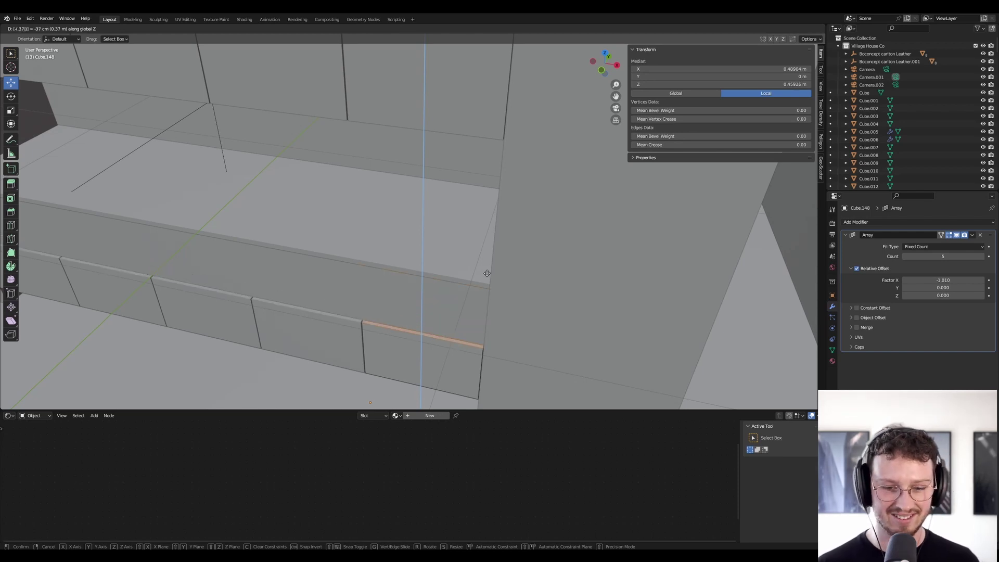
{"action": "key", "text": "Return"}
{"action": "key", "text": "Tab"}
{"action": "key", "text": "shift+d"}
{"action": "key", "text": "z"}
{"action": "left_click", "coordinate": [496, 297]}
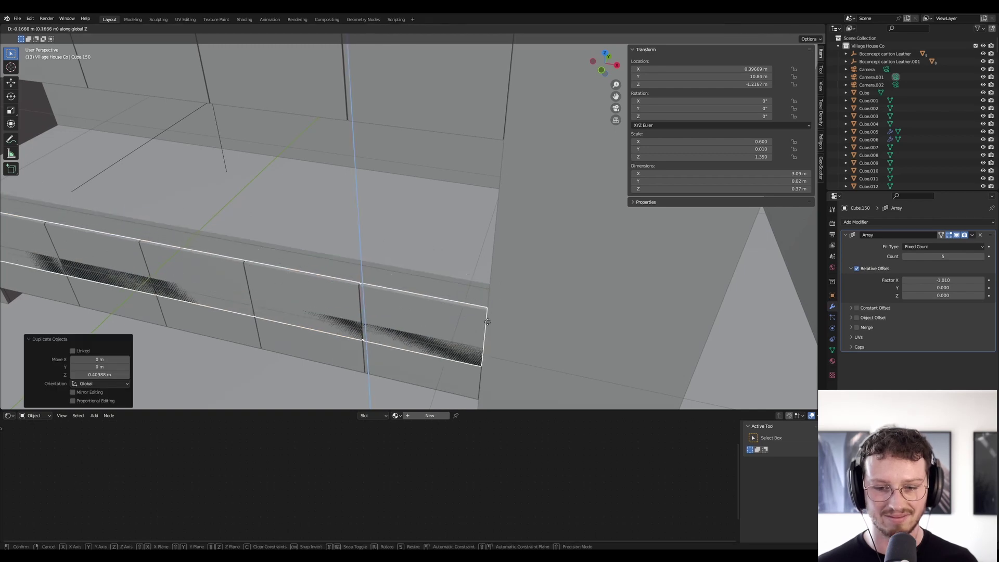
{"action": "key", "text": "Delete"}
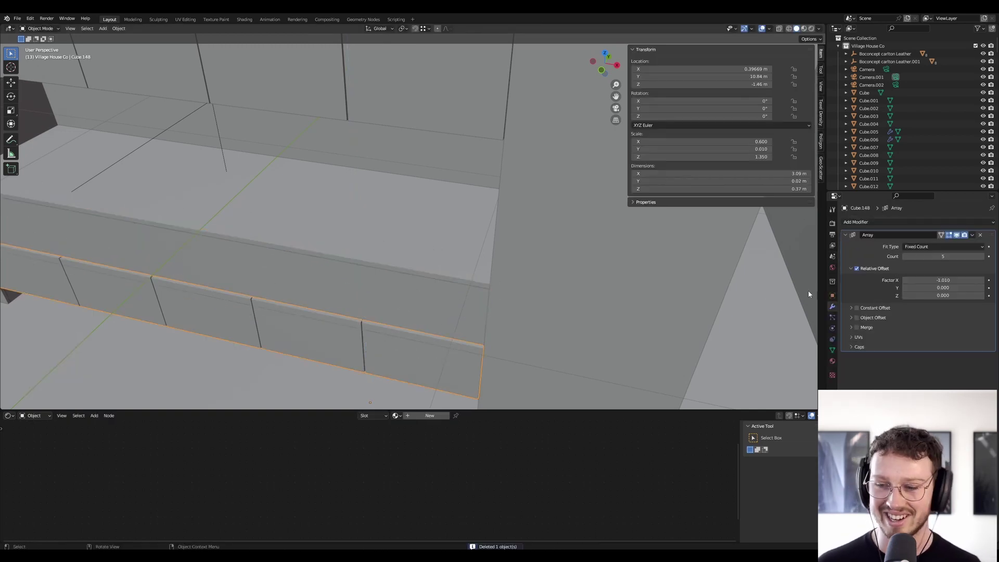
Step: Add a second Array modifier with count 2 to the shortened lower doors, offset vertically to stack a second row
{"action": "middle_click_drag", "start_coordinate": [400, 314], "coordinate": [422, 313]}
{"action": "middle_click_drag", "start_coordinate": [111, 318], "coordinate": [330, 303], "text": "shift"}
{"action": "left_click", "coordinate": [972, 236]}
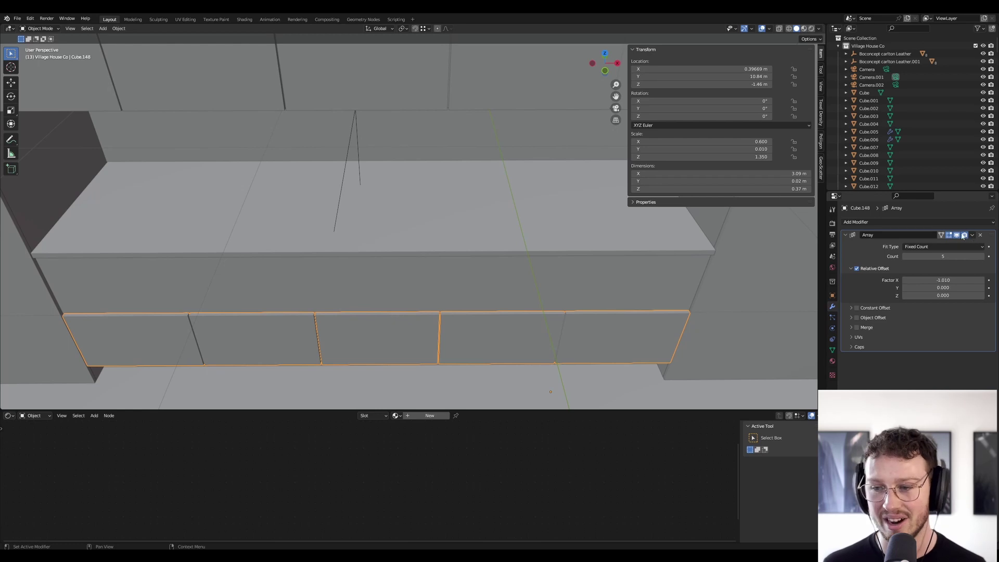
{"action": "left_click", "coordinate": [863, 224]}
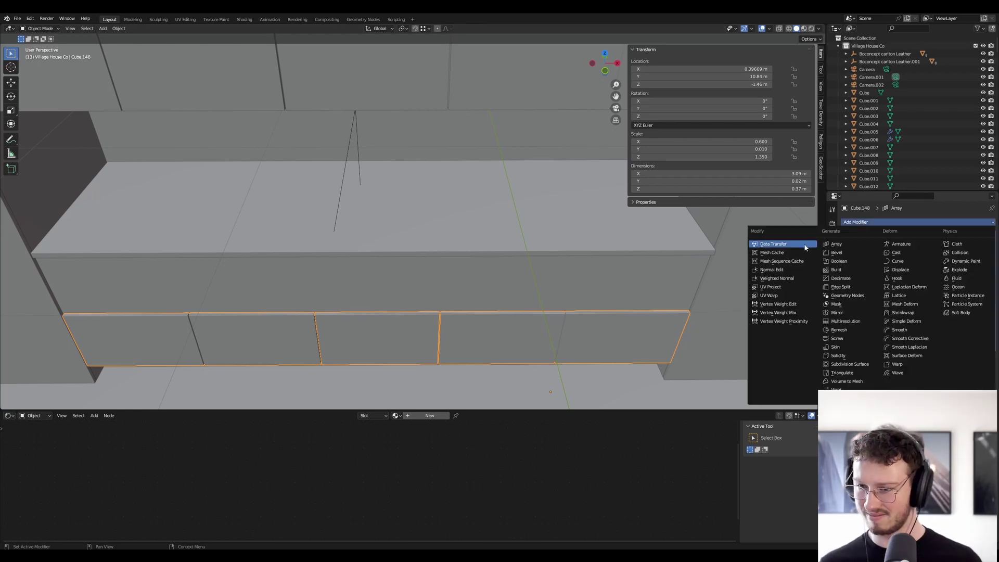
{"action": "left_click", "coordinate": [838, 244]}
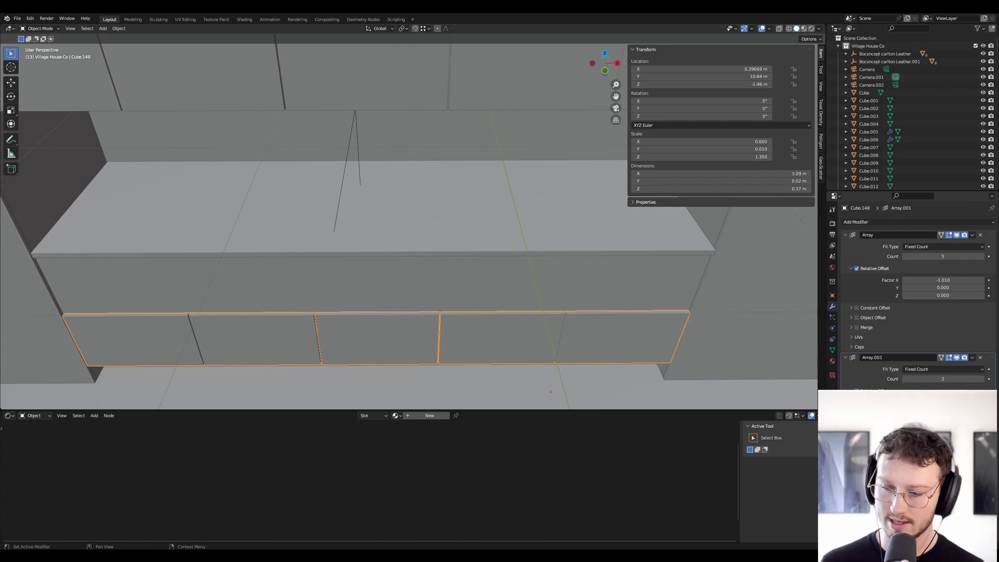
{"action": "left_click_drag", "start_coordinate": [943, 418], "coordinate": [998, 418]}
Step: Reduce the second array's vertical offset slightly to narrow the gap between the two rows of fronts
{"action": "scroll", "coordinate": [517, 312], "scroll_direction": "up", "scroll_amount": 3}
{"action": "mouse_move", "coordinate": [518, 312]}
{"action": "middle_mouse_down"}
{"action": "mouse_move", "coordinate": [596, 296]}
{"action": "mouse_move", "coordinate": [590, 285]}
{"action": "mouse_move", "coordinate": [527, 327]}
{"action": "mouse_move", "coordinate": [508, 323]}
{"action": "mouse_move", "coordinate": [521, 319]}
{"action": "middle_mouse_up"}
{"action": "middle_click_drag", "start_coordinate": [568, 249], "coordinate": [555, 265]}
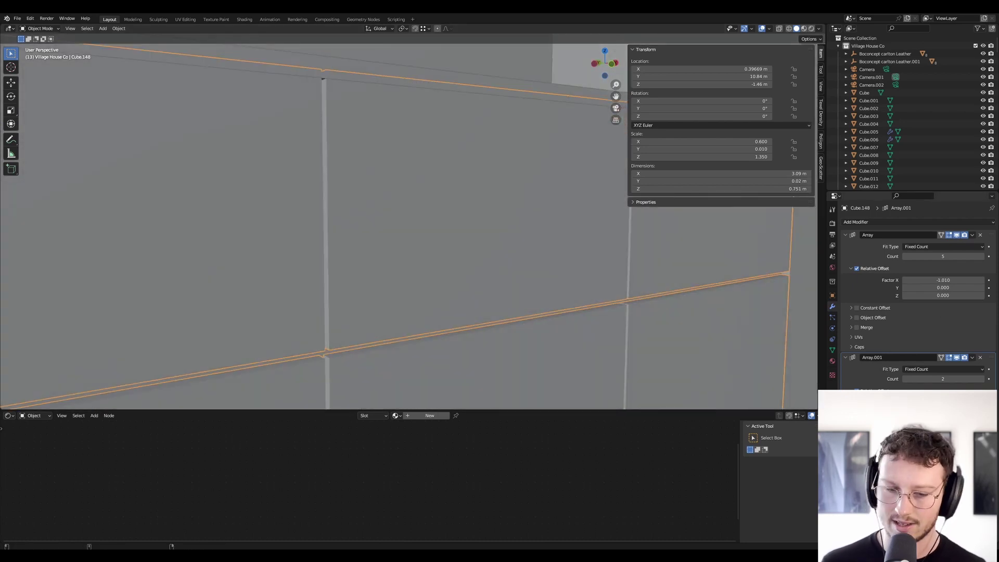
{"action": "left_click_drag", "start_coordinate": [943, 418], "coordinate": [941, 418]}
{"action": "middle_click_drag", "start_coordinate": [713, 363], "coordinate": [628, 338]}
{"action": "scroll", "coordinate": [629, 338], "scroll_direction": "down", "scroll_amount": 2}
{"action": "scroll", "coordinate": [629, 305], "scroll_direction": "up", "scroll_amount": 3}
{"action": "middle_click_drag", "start_coordinate": [628, 271], "coordinate": [542, 241]}
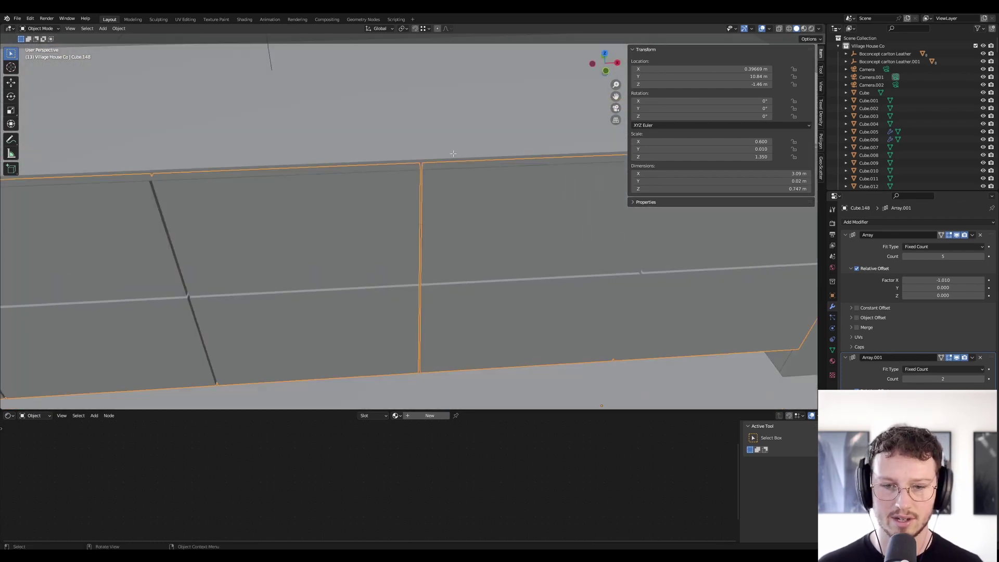
Step: Lower the top face of the base front about 0.007 m along Z to clear the worktop, and save the file
{"action": "key", "text": "Tab"}
{"action": "scroll", "coordinate": [458, 172], "scroll_direction": "down", "scroll_amount": 2}
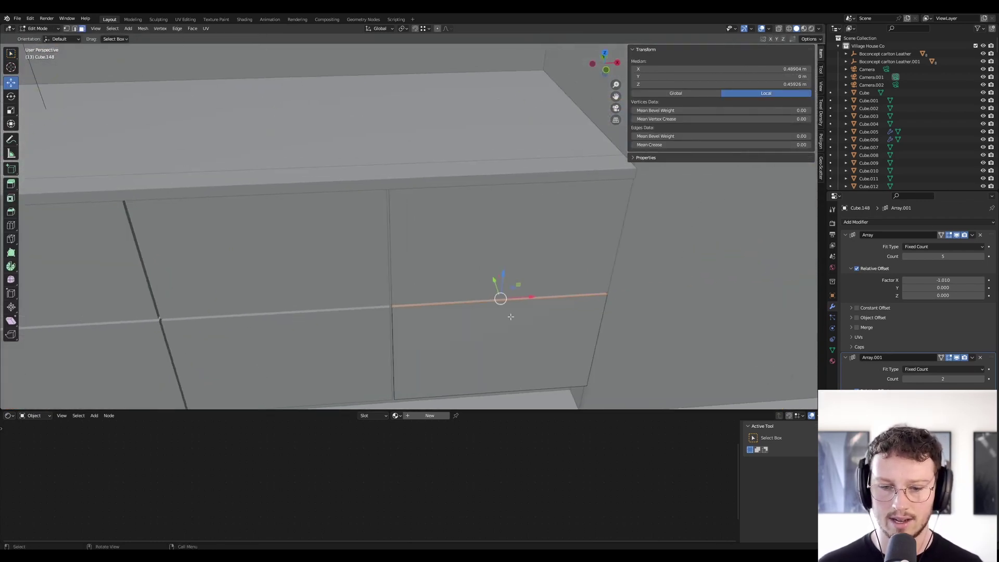
{"action": "key", "text": "g"}
{"action": "key", "text": "z"}
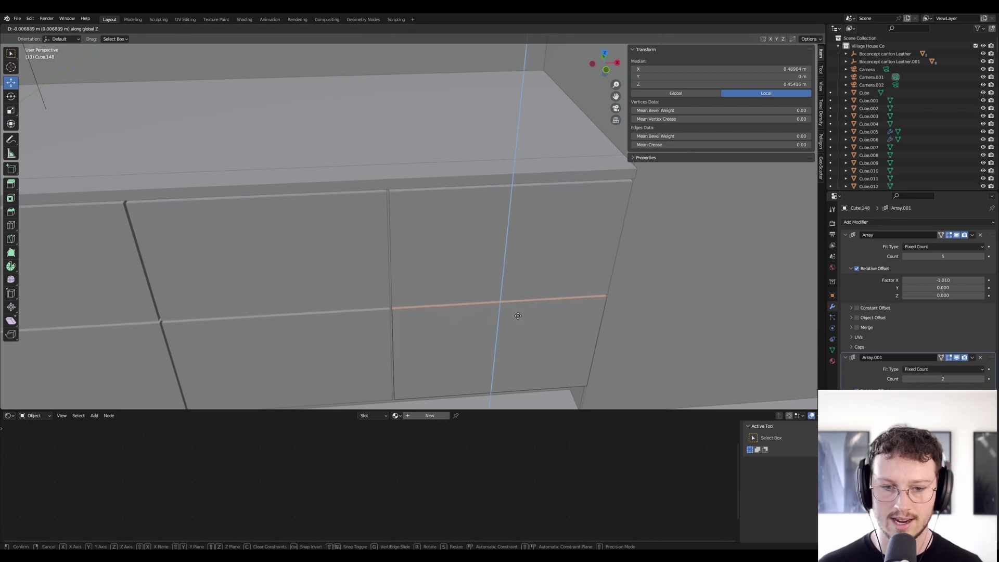
{"action": "left_click", "coordinate": [522, 316]}
{"action": "key", "text": "Tab"}
{"action": "middle_click_drag", "start_coordinate": [521, 304], "coordinate": [504, 244]}
{"action": "scroll", "coordinate": [504, 243], "scroll_direction": "down", "scroll_amount": 3}
{"action": "scroll", "coordinate": [468, 245], "scroll_direction": "up", "scroll_amount": 3}
{"action": "key", "text": "ctrl+s"}
Step: Inspect the fronts below the worktop and increase the second array's vertical offset slightly to widen the horizontal gap
{"action": "scroll", "coordinate": [439, 245], "scroll_direction": "down", "scroll_amount": 6}
{"action": "middle_click_drag", "start_coordinate": [447, 229], "coordinate": [486, 208]}
{"action": "scroll", "coordinate": [236, 223], "scroll_direction": "up", "scroll_amount": 5}
{"action": "mouse_move", "coordinate": [229, 224]}
{"action": "middle_mouse_down"}
{"action": "mouse_move", "coordinate": [236, 233]}
{"action": "mouse_move", "coordinate": [212, 229]}
{"action": "mouse_move", "coordinate": [237, 237]}
{"action": "middle_mouse_up"}
{"action": "middle_click_drag", "start_coordinate": [606, 266], "coordinate": [415, 252]}
{"action": "middle_click_drag", "start_coordinate": [458, 298], "coordinate": [526, 345]}
{"action": "key", "text": "Tab"}
{"action": "key", "text": "Tab"}
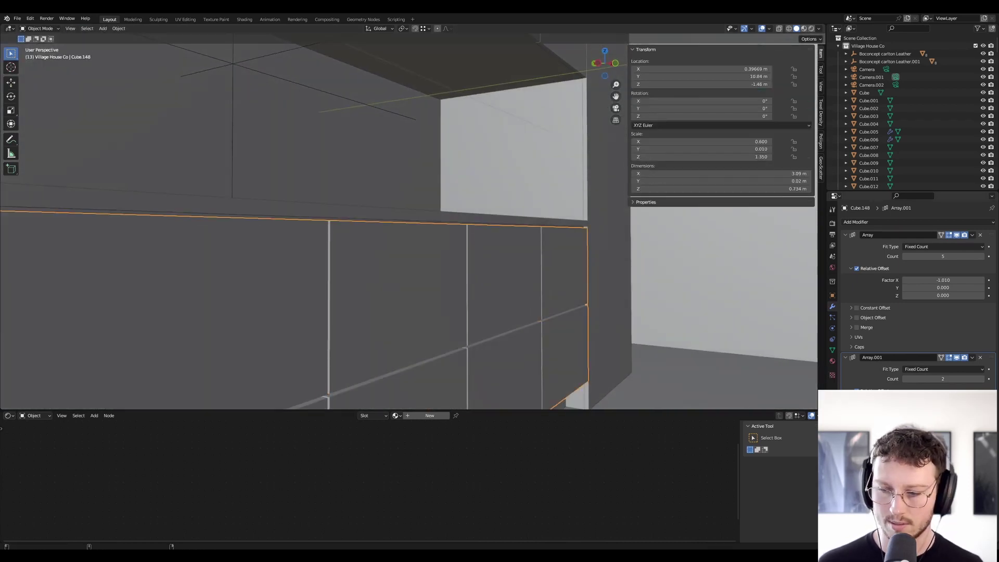
{"action": "left_click_drag", "start_coordinate": [942, 418], "coordinate": [953, 418]}
Step: Lower the base front's top face about another 0.008 m along Z to restore the gap under the worktop
{"action": "key", "text": "Tab"}
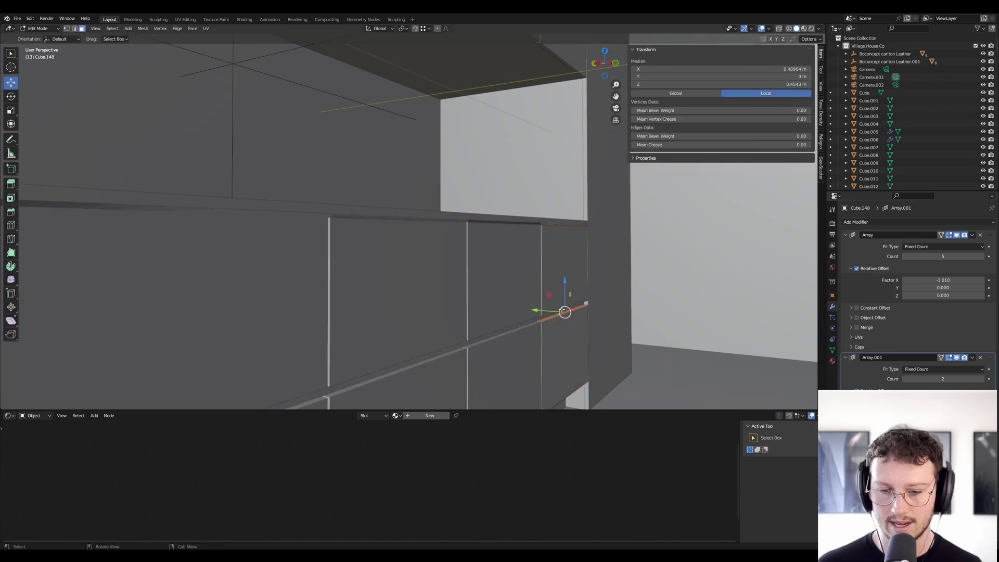
{"action": "key", "text": "g"}
{"action": "key", "text": "z"}
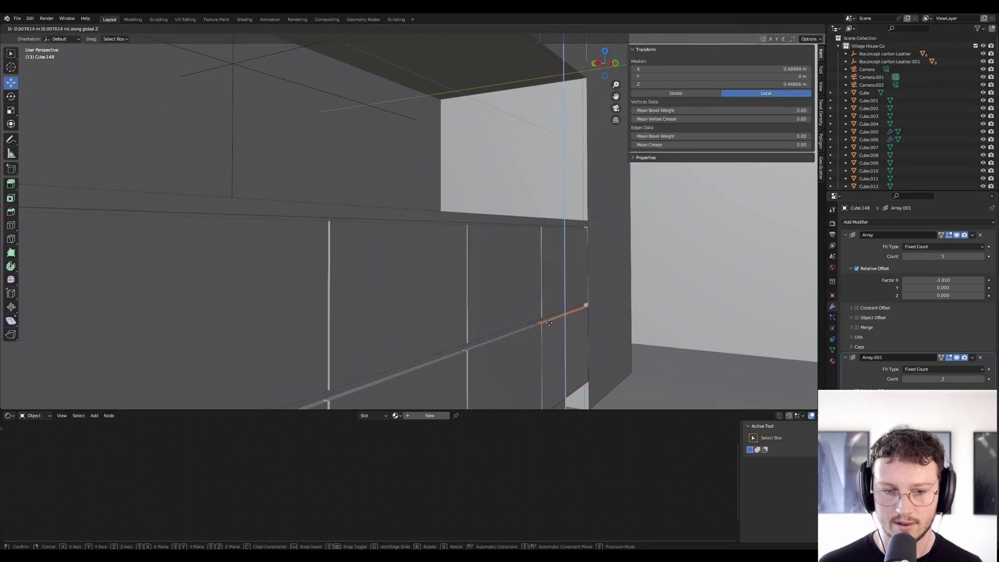
{"action": "left_click", "coordinate": [552, 331]}
{"action": "key", "text": "Tab"}
Step: Look over the stacked lower fronts, save the file and check the kitchen through the scene camera
{"action": "middle_click_drag", "start_coordinate": [553, 332], "coordinate": [548, 255]}
{"action": "left_click", "coordinate": [548, 255]}
{"action": "middle_click_drag", "start_coordinate": [216, 234], "coordinate": [375, 250], "text": "shift"}
{"action": "mouse_move", "coordinate": [397, 306]}
{"action": "middle_mouse_down"}
{"action": "mouse_move", "coordinate": [453, 292]}
{"action": "mouse_move", "coordinate": [392, 286]}
{"action": "mouse_move", "coordinate": [403, 291]}
{"action": "middle_mouse_up"}
{"action": "key", "text": "ctrl+s"}
{"action": "key", "text": "KP_0"}
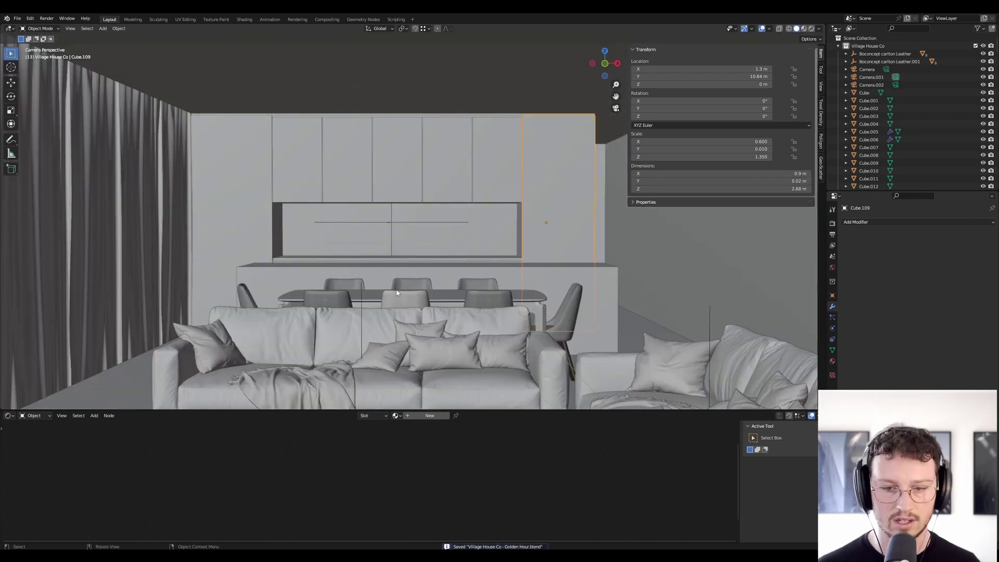
{"action": "scroll", "coordinate": [482, 337], "scroll_direction": "down", "scroll_amount": 4}
{"action": "scroll", "coordinate": [405, 224], "scroll_direction": "up", "scroll_amount": 4}
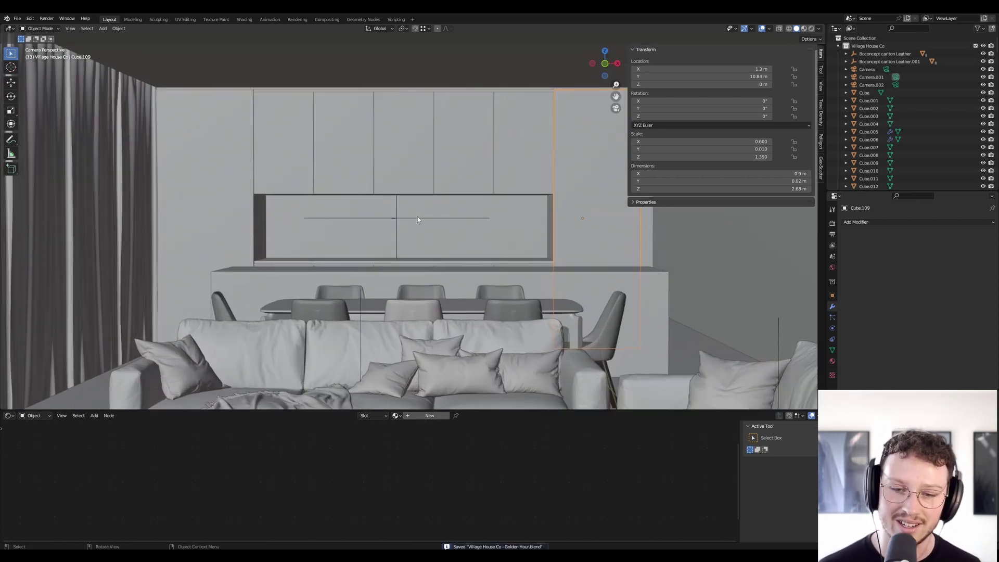
{"action": "scroll", "coordinate": [420, 213], "scroll_direction": "down", "scroll_amount": 3}
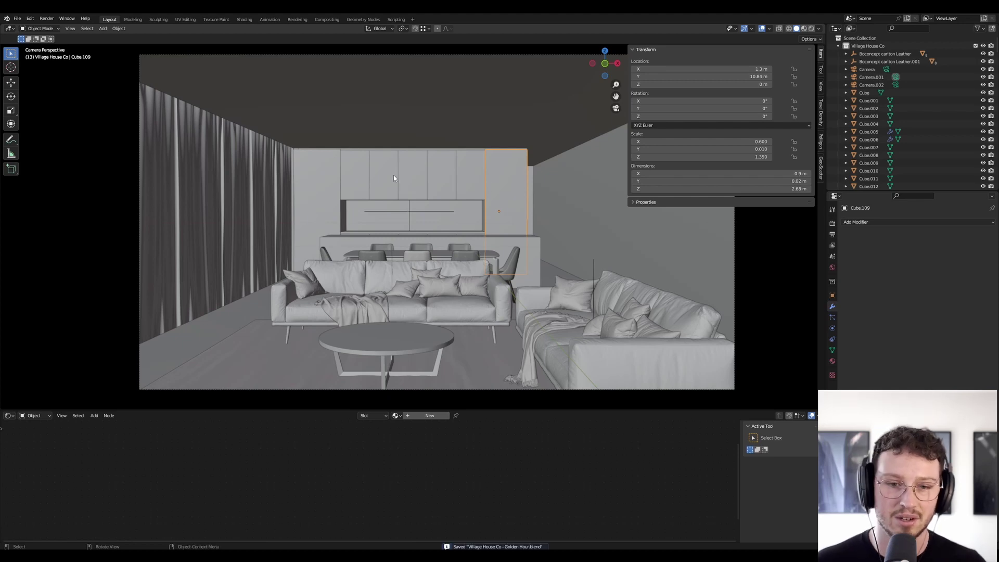
{"action": "middle_click_drag", "start_coordinate": [389, 160], "coordinate": [491, 224]}
{"action": "scroll", "coordinate": [510, 182], "scroll_direction": "up", "scroll_amount": 3}
{"action": "left_click", "coordinate": [446, 235]}
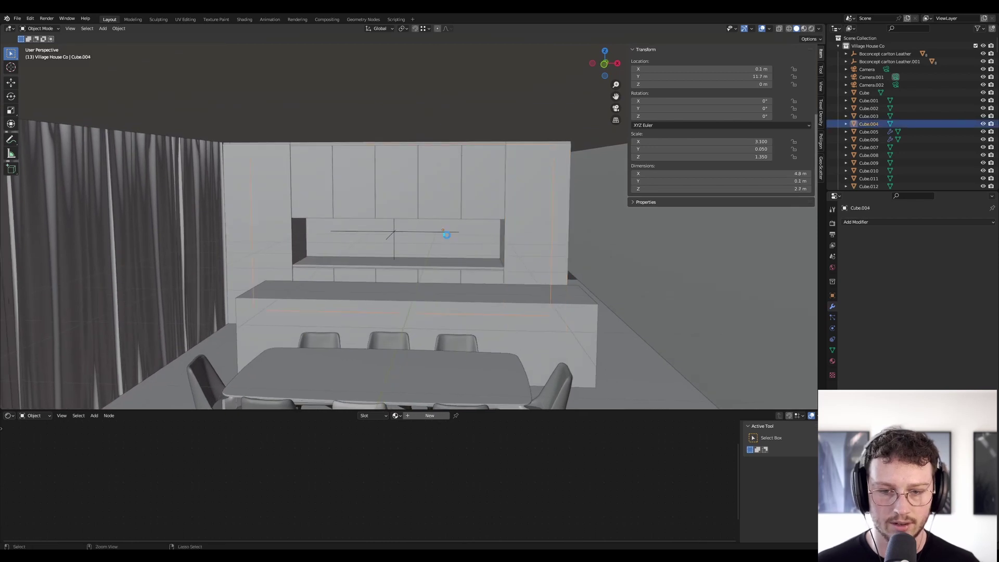
{"action": "scroll", "coordinate": [267, 224], "scroll_direction": "up", "scroll_amount": 3}
{"action": "key", "text": "shift+a"}
{"action": "mouse_move", "coordinate": [266, 223]}
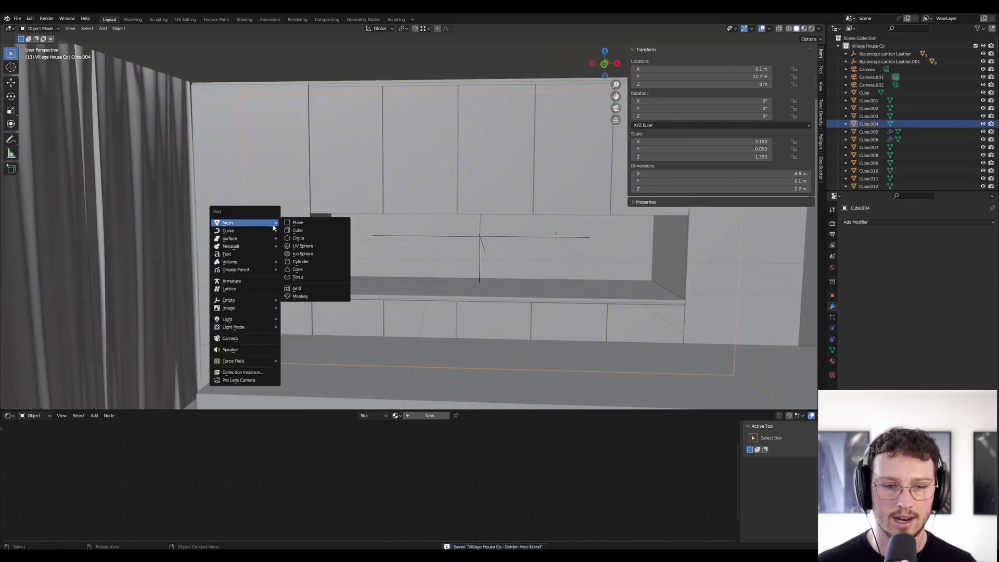
{"action": "key", "text": "Escape"}
{"action": "scroll", "coordinate": [313, 185], "scroll_direction": "down", "scroll_amount": 5}
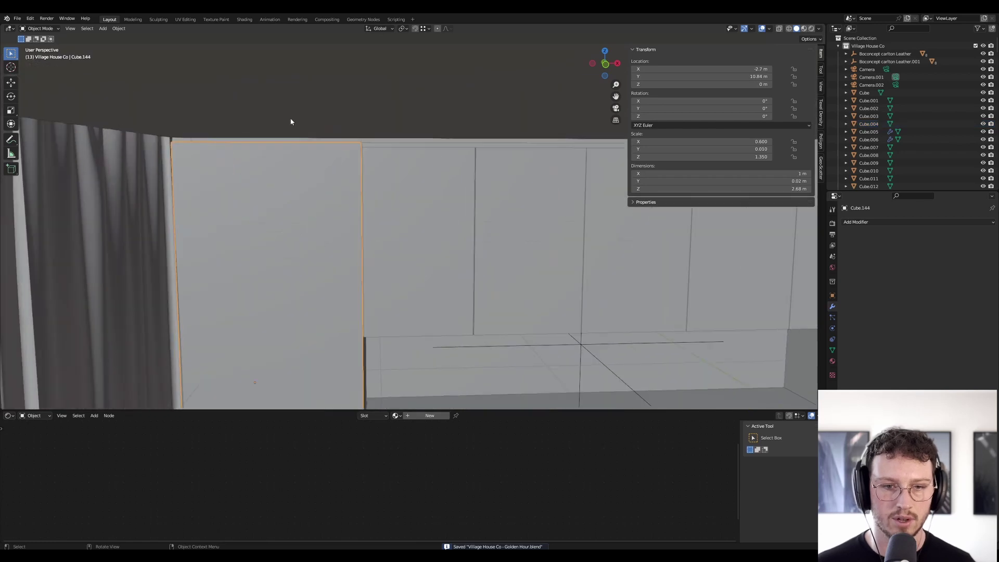
Step: Duplicate the tall panel beside the curtain in place and move the copy's curtain-side face about 0.89 m along X
{"action": "middle_click_drag", "start_coordinate": [291, 121], "coordinate": [399, 163]}
{"action": "left_click", "coordinate": [399, 163]}
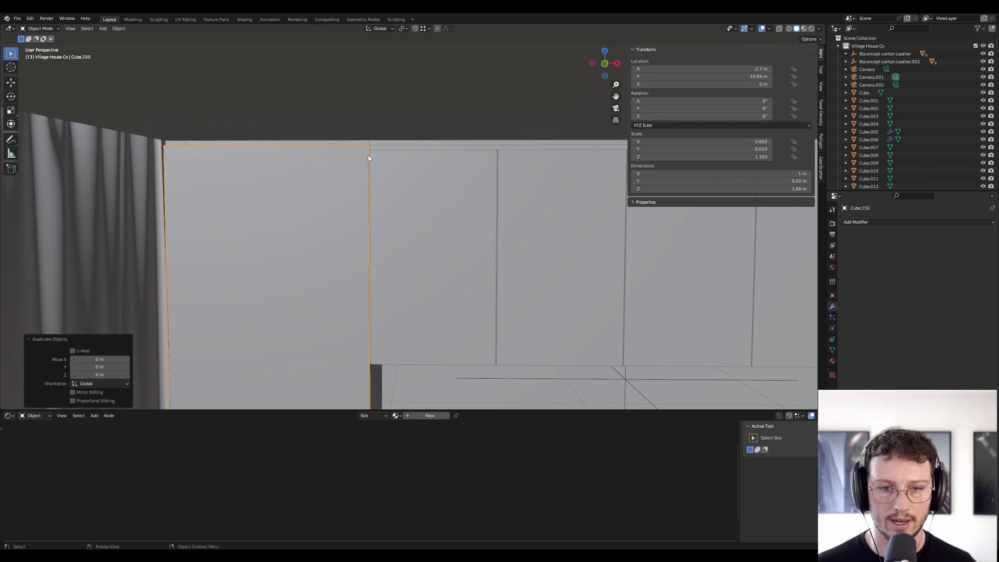
{"action": "key", "text": "Tab"}
{"action": "left_click", "coordinate": [779, 28]}
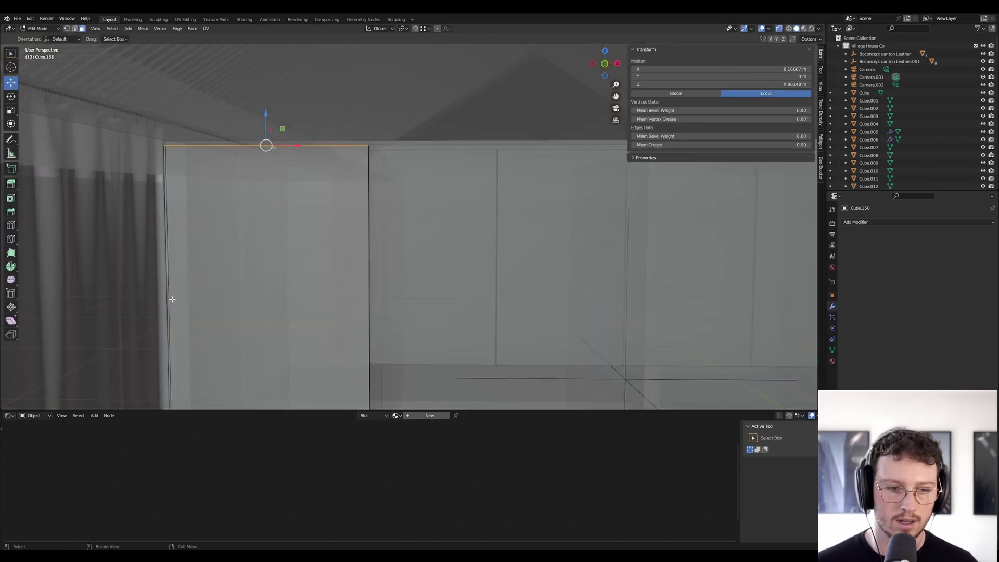
{"action": "left_click_drag", "start_coordinate": [192, 378], "coordinate": [216, 375]}
{"action": "middle_click_drag", "start_coordinate": [215, 374], "coordinate": [229, 273], "text": "shift"}
{"action": "left_click_drag", "start_coordinate": [171, 272], "coordinate": [229, 335]}
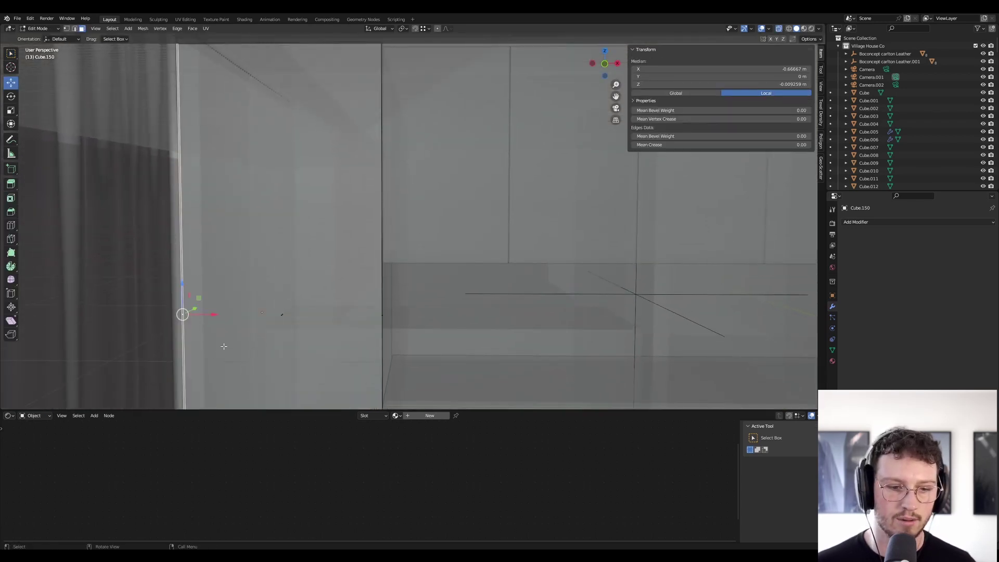
{"action": "left_click", "coordinate": [780, 29]}
{"action": "key", "text": "g"}
{"action": "key", "text": "y"}
{"action": "key", "text": "x"}
{"action": "left_click", "coordinate": [361, 313]}
Step: Move the copy's same face about 0.09 m further along X, leaving a thin vertical strip beside the recess
{"action": "key", "text": "g"}
{"action": "key", "text": "x"}
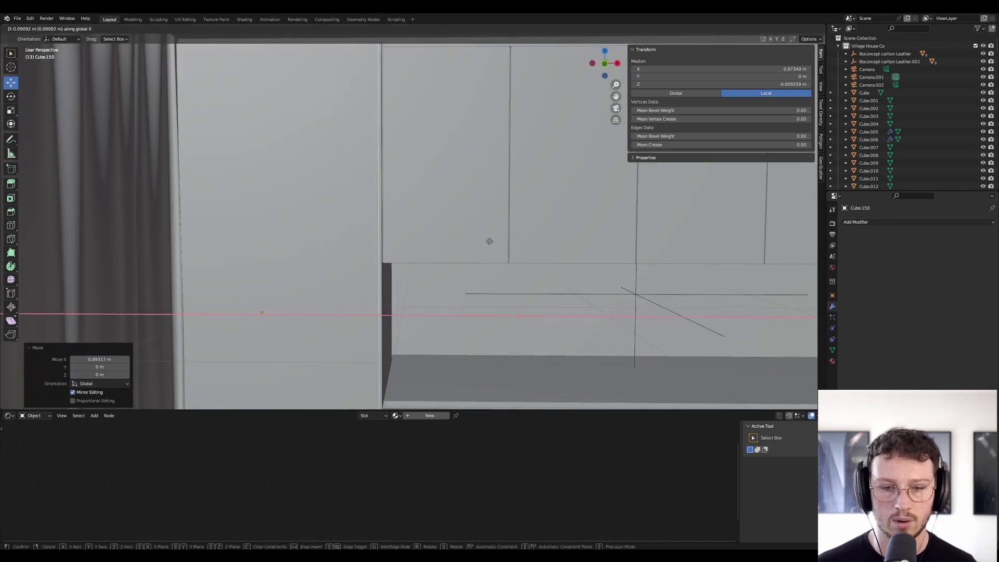
{"action": "left_click", "coordinate": [489, 241]}
{"action": "key", "text": "Tab"}
Step: Move the original tall panel's recess-side end face about -0.18 m along X, away from the thin strip
{"action": "left_click", "coordinate": [344, 254]}
{"action": "key", "text": "Tab"}
{"action": "left_click", "coordinate": [382, 272]}
{"action": "key", "text": "a"}
{"action": "middle_click_drag", "start_coordinate": [413, 284], "coordinate": [352, 311]}
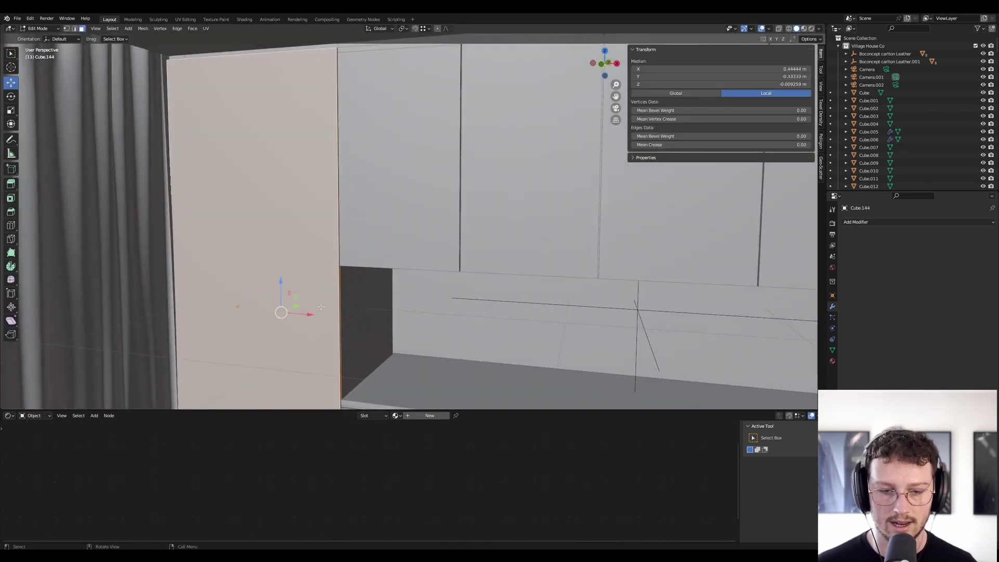
{"action": "key", "text": "alt+a"}
{"action": "left_click", "coordinate": [339, 318]}
{"action": "key", "text": "alt+a"}
{"action": "left_click", "coordinate": [339, 317]}
{"action": "key", "text": "g"}
{"action": "key", "text": "x"}
{"action": "left_click", "coordinate": [310, 302]}
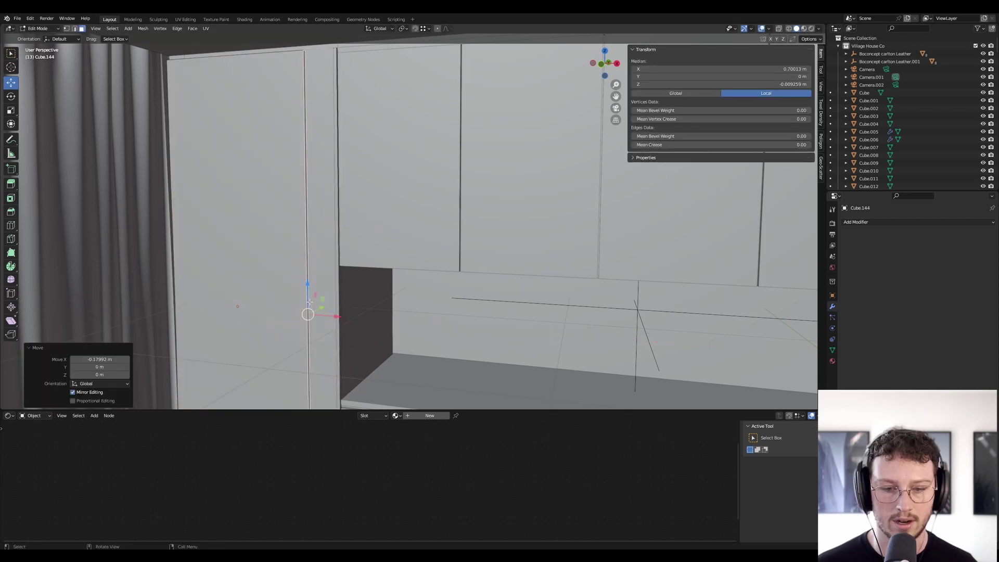
Step: Move the panel's end face back about 0.16 m along X to meet the edge of the thin strip
{"action": "key", "text": "g"}
{"action": "key", "text": "x"}
{"action": "left_click", "coordinate": [358, 57]}
Step: Move the tall panel's end face about -0.005 m along X to leave a narrow gap beside the strip
{"action": "scroll", "coordinate": [339, 58], "scroll_direction": "up", "scroll_amount": 4}
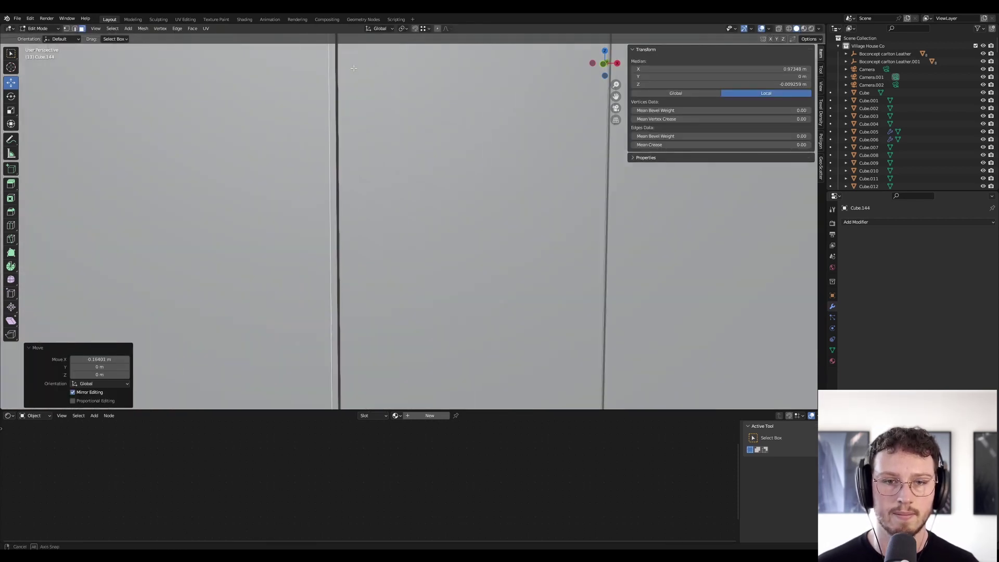
{"action": "middle_click_drag", "start_coordinate": [349, 64], "coordinate": [365, 47]}
{"action": "middle_click_drag", "start_coordinate": [365, 47], "coordinate": [423, 208], "text": "shift"}
{"action": "key", "text": "Tab"}
{"action": "left_click", "coordinate": [428, 209]}
{"action": "left_click", "coordinate": [407, 210]}
{"action": "key", "text": "Tab"}
{"action": "key", "text": "g"}
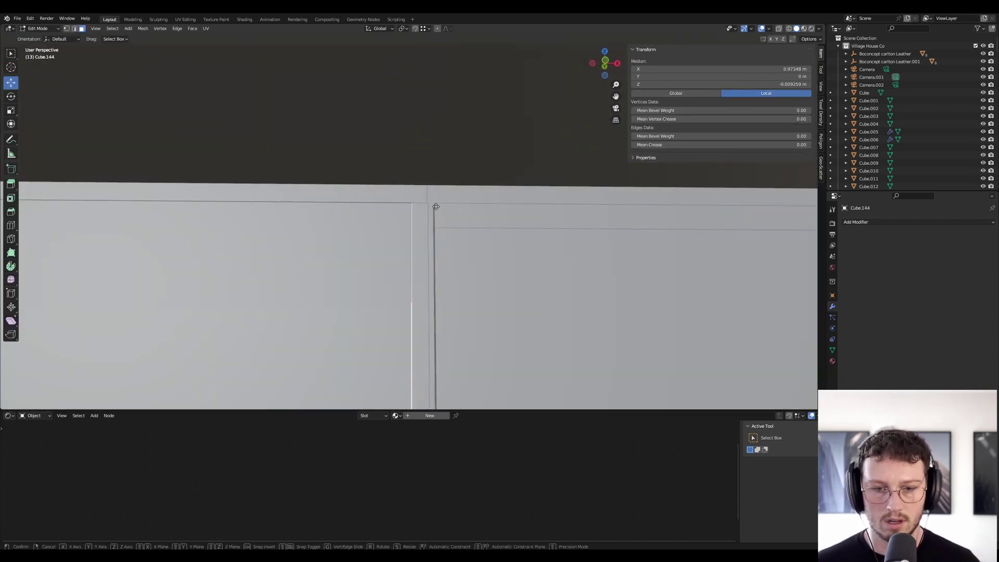
{"action": "key", "text": "x"}
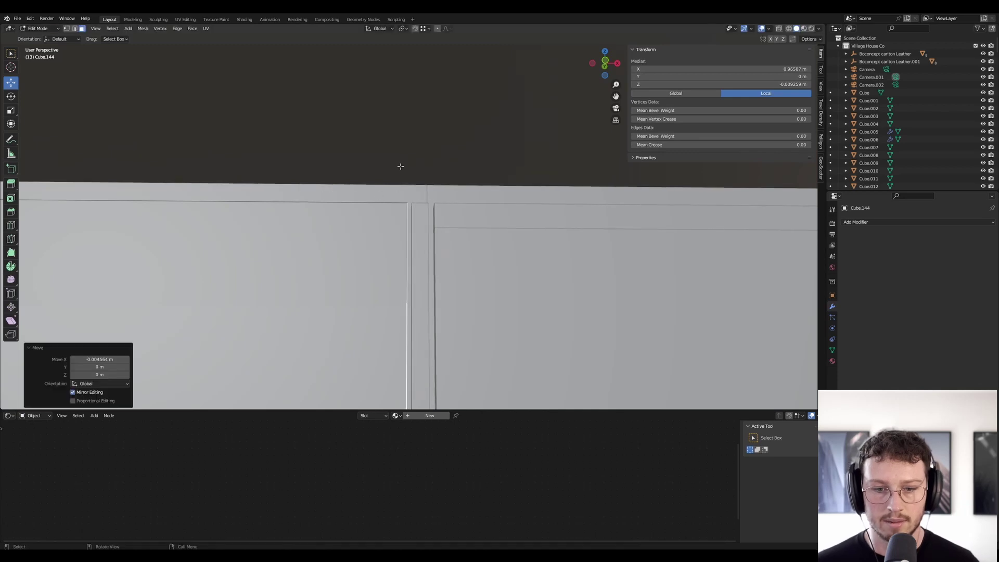
{"action": "left_click", "coordinate": [329, 195]}
{"action": "key", "text": "Tab"}
Step: Leave mesh editing of the tall panel and save the file
{"action": "middle_click_drag", "start_coordinate": [395, 154], "coordinate": [420, 232]}
{"action": "scroll", "coordinate": [414, 215], "scroll_direction": "down", "scroll_amount": 4}
{"action": "middle_click_drag", "start_coordinate": [454, 275], "coordinate": [414, 225], "text": "shift"}
{"action": "key", "text": "ctrl+s"}
{"action": "right_click", "coordinate": [384, 283]}
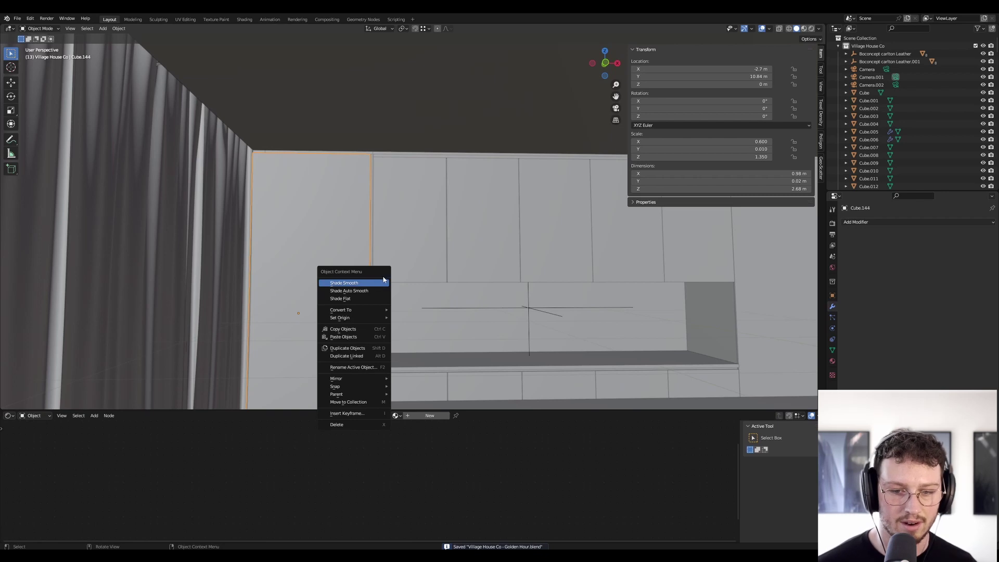
{"action": "left_click", "coordinate": [384, 283]}
Step: Add a cube and move it to the tall panel's upper corner beside the thin vertical strip
{"action": "scroll", "coordinate": [390, 282], "scroll_direction": "up", "scroll_amount": 8}
{"action": "middle_click_drag", "start_coordinate": [333, 277], "coordinate": [314, 259]}
{"action": "scroll", "coordinate": [315, 259], "scroll_direction": "down", "scroll_amount": 5}
{"action": "middle_click_drag", "start_coordinate": [404, 272], "coordinate": [441, 289]}
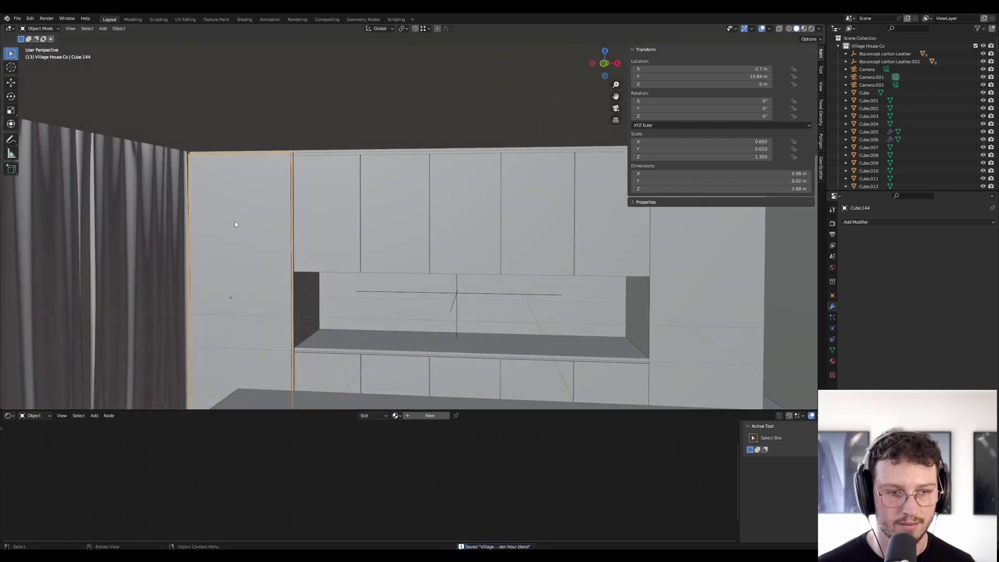
{"action": "scroll", "coordinate": [218, 175], "scroll_direction": "up", "scroll_amount": 5}
{"action": "mouse_move", "coordinate": [230, 158]}
{"action": "middle_mouse_down"}
{"action": "mouse_move", "coordinate": [245, 152]}
{"action": "mouse_move", "coordinate": [204, 165]}
{"action": "mouse_move", "coordinate": [212, 156]}
{"action": "middle_mouse_up"}
{"action": "scroll", "coordinate": [212, 156], "scroll_direction": "down", "scroll_amount": 3}
{"action": "mouse_move", "coordinate": [322, 158]}
{"action": "middle_mouse_down", "text": "shift"}
{"action": "mouse_move", "coordinate": [315, 123]}
{"action": "mouse_move", "coordinate": [244, 86]}
{"action": "mouse_move", "coordinate": [310, 163]}
{"action": "middle_mouse_up", "text": "shift"}
{"action": "key", "text": "shift+a"}
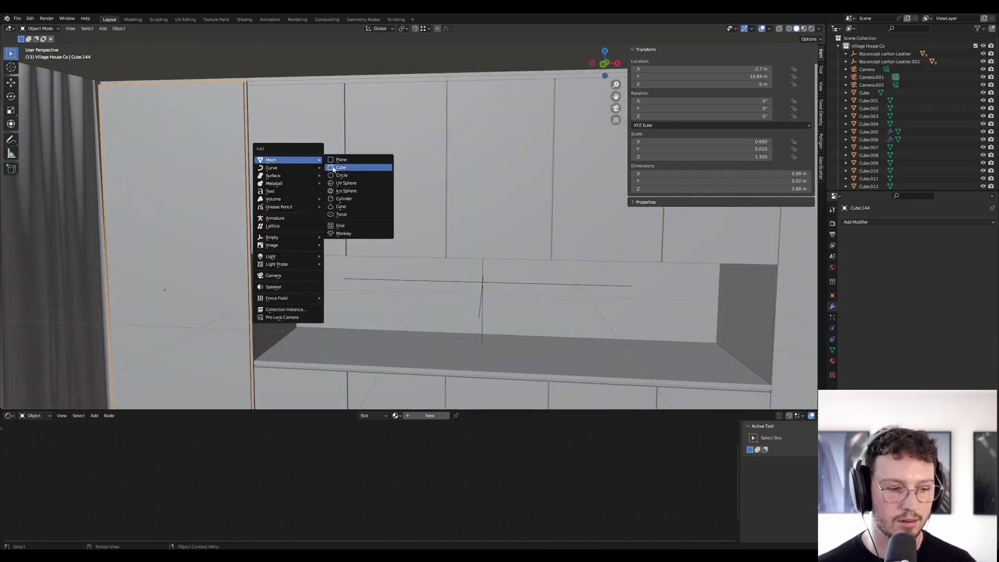
{"action": "left_click", "coordinate": [334, 167]}
{"action": "key", "text": "g"}
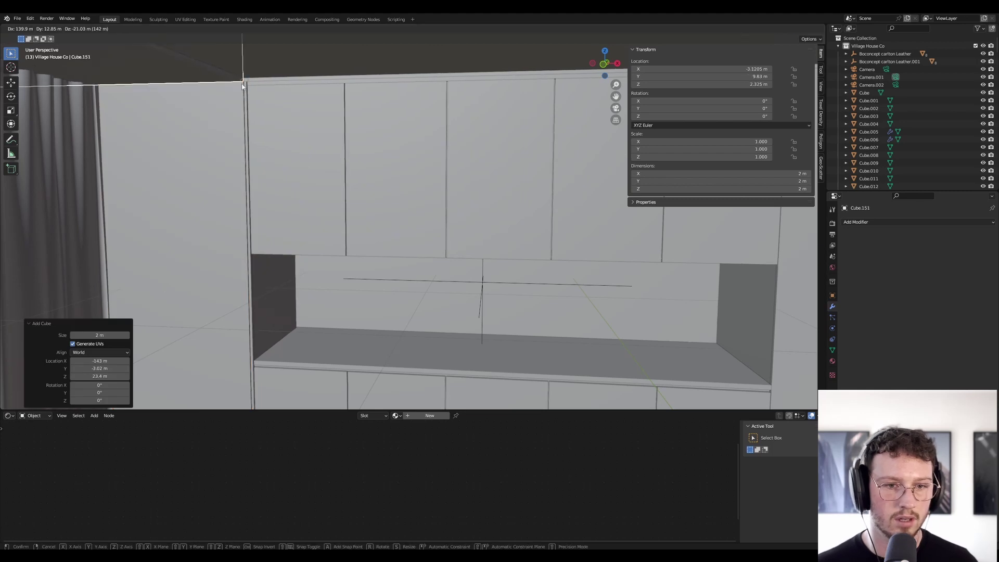
{"action": "left_click", "coordinate": [245, 82], "text": "ctrl"}
Step: Lower the cube about 2.233 m along Z
{"action": "key", "text": "g"}
{"action": "key", "text": "z"}
{"action": "left_click", "coordinate": [220, 177]}
{"action": "scroll", "coordinate": [293, 179], "scroll_direction": "down", "scroll_amount": 5}
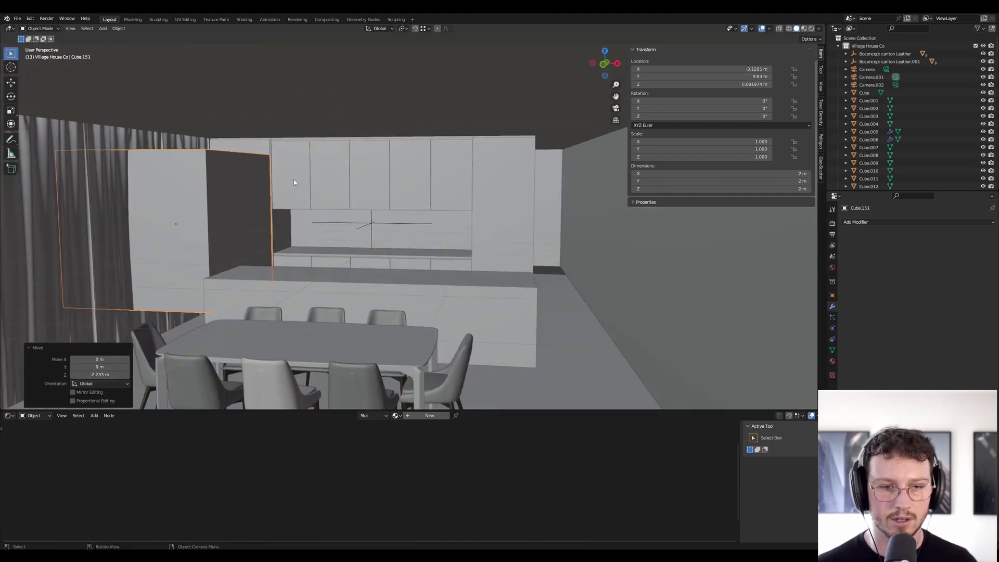
Step: Scale the cube into a thin upright bar about 0.018 m wide and deep and 0.4 m high
{"action": "scroll", "coordinate": [293, 179], "scroll_direction": "up", "scroll_amount": 7}
{"action": "key", "text": "s"}
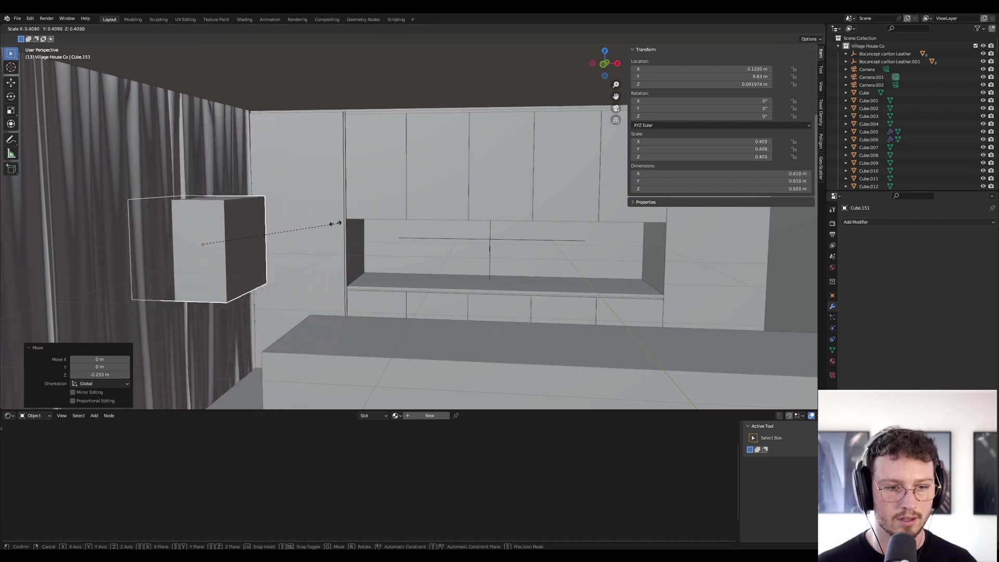
{"action": "left_click", "coordinate": [205, 241]}
{"action": "key", "text": "s"}
{"action": "key", "text": "z"}
{"action": "left_click", "coordinate": [235, 126]}
{"action": "key", "text": "s"}
{"action": "left_click", "coordinate": [283, 222]}
{"action": "scroll", "coordinate": [283, 222], "scroll_direction": "up", "scroll_amount": 1}
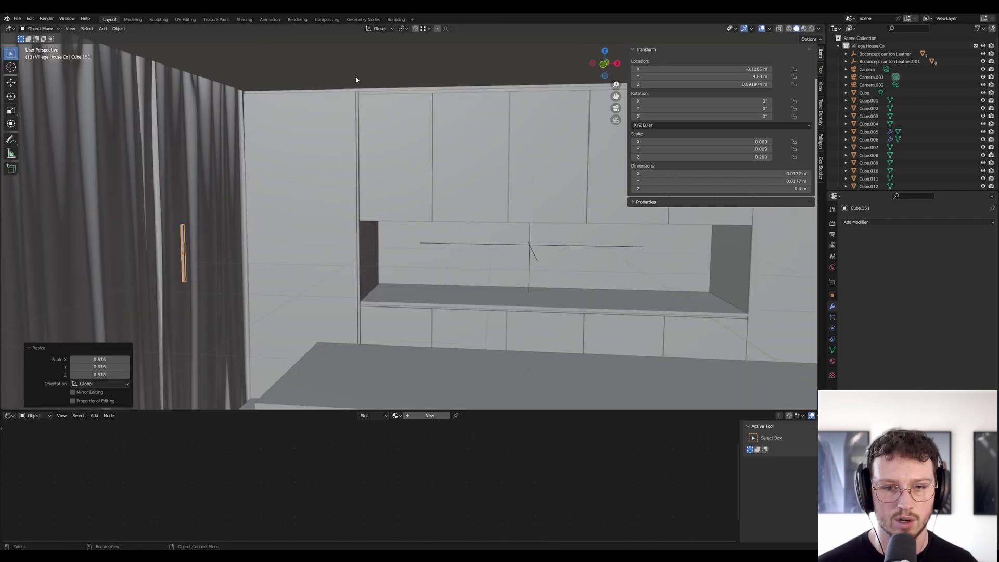
Step: Move the bar to the top of the tall panel beside the strip and lower it about 0.724 m along Z
{"action": "key", "text": "g"}
{"action": "left_click", "coordinate": [368, 100]}
{"action": "scroll", "coordinate": [368, 100], "scroll_direction": "up", "scroll_amount": 3}
{"action": "middle_click_drag", "start_coordinate": [345, 89], "coordinate": [289, 91]}
{"action": "key", "text": "g"}
{"action": "key", "text": "z"}
{"action": "left_click", "coordinate": [473, 337]}
{"action": "middle_click_drag", "start_coordinate": [416, 328], "coordinate": [399, 158], "text": "shift"}
{"action": "scroll", "coordinate": [430, 186], "scroll_direction": "down", "scroll_amount": 6}
Step: Move the bar about -0.09 m along X onto the tall panel's front and down to about -0.099 m in Z
{"action": "key", "text": "g"}
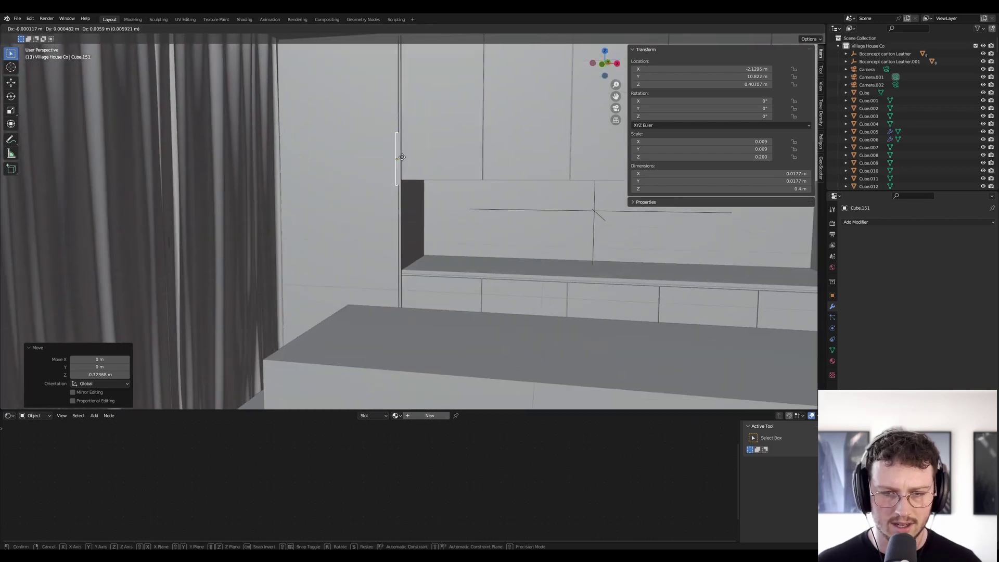
{"action": "key", "text": "y"}
{"action": "key", "text": "x"}
{"action": "left_click", "coordinate": [396, 220]}
{"action": "scroll", "coordinate": [379, 210], "scroll_direction": "up", "scroll_amount": 5}
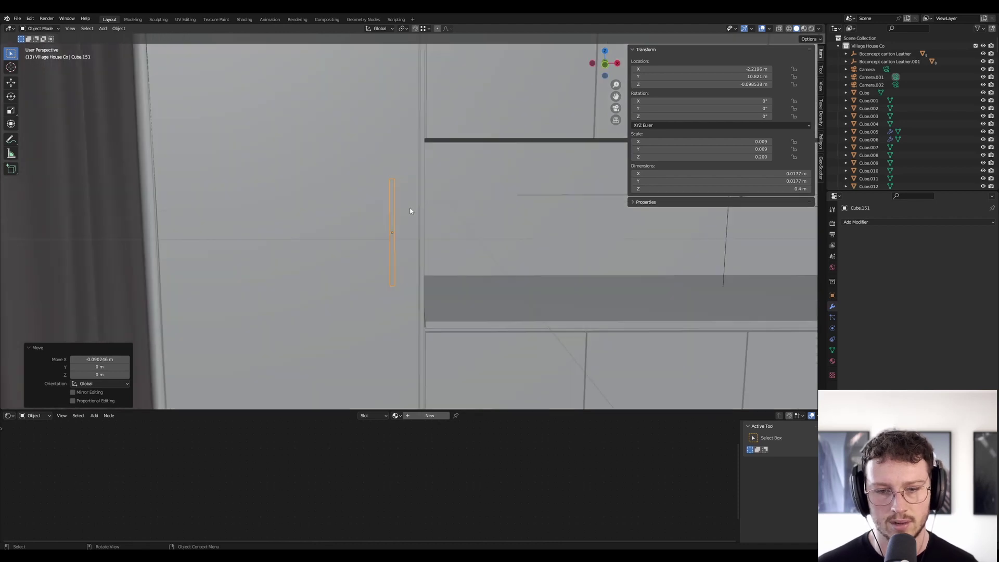
Step: Scale the bar by about 0.684 and stretch it along Z to about 0.4 m long
{"action": "middle_click_drag", "start_coordinate": [410, 210], "coordinate": [386, 178]}
{"action": "key", "text": "s"}
{"action": "left_click", "coordinate": [433, 175]}
{"action": "key", "text": "s"}
{"action": "key", "text": "z"}
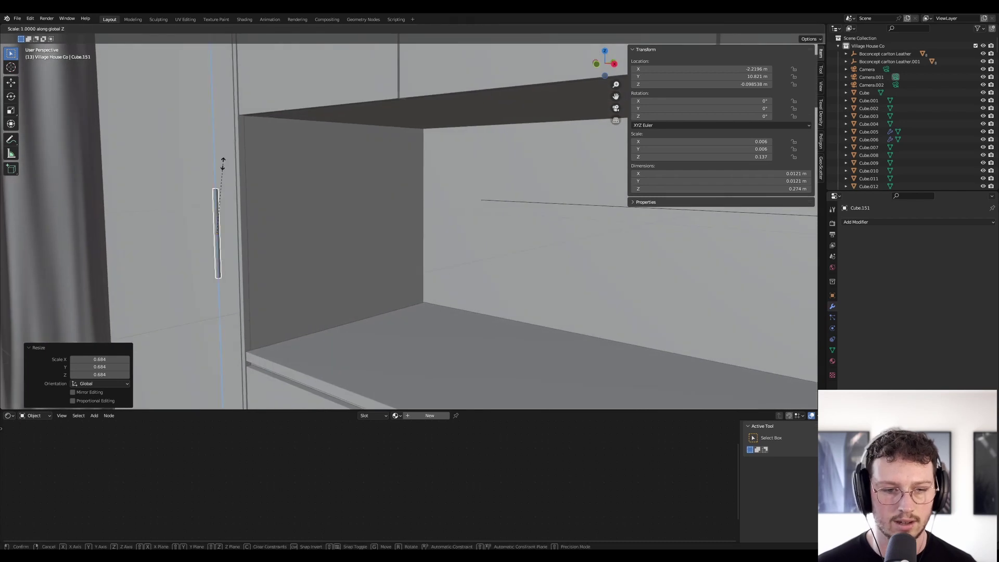
{"action": "left_click", "coordinate": [223, 131]}
Step: Move the bar about -0.042 m along Y, out from the tall panel's front
{"action": "middle_click_drag", "start_coordinate": [223, 131], "coordinate": [241, 164]}
{"action": "key", "text": "g"}
{"action": "key", "text": "x"}
{"action": "key", "text": "y"}
{"action": "left_click", "coordinate": [218, 176]}
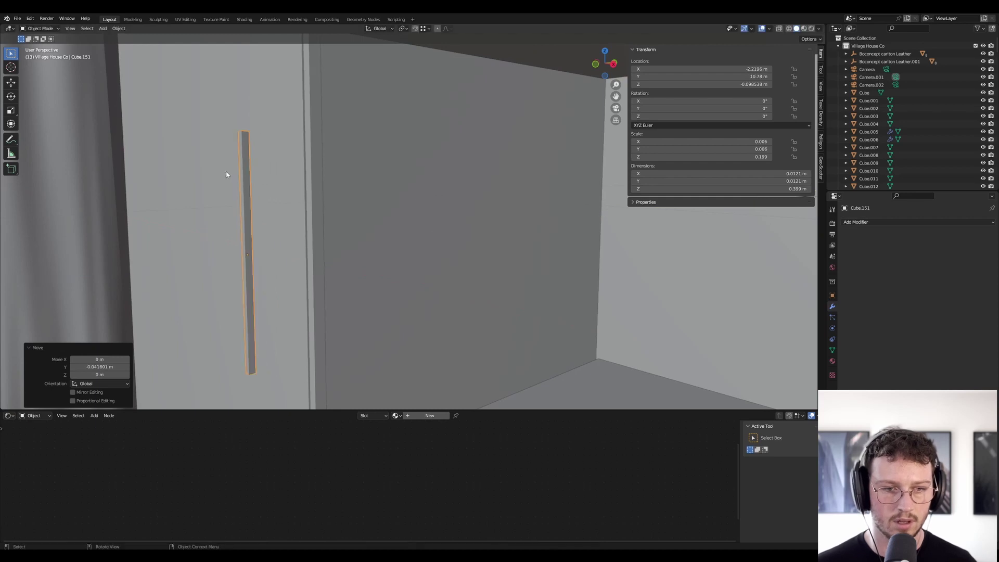
Step: Cut an edge loop close to each end of the bar, with slide factors of about -0.939 and 0.93
{"action": "key", "text": "Tab"}
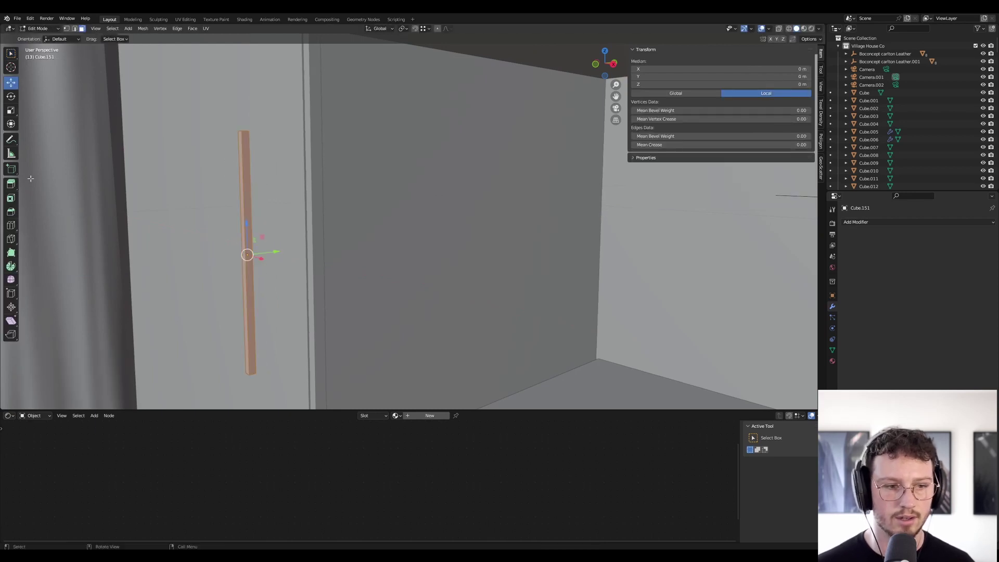
{"action": "left_click", "coordinate": [11, 225]}
{"action": "left_click_drag", "start_coordinate": [248, 250], "coordinate": [257, 120]}
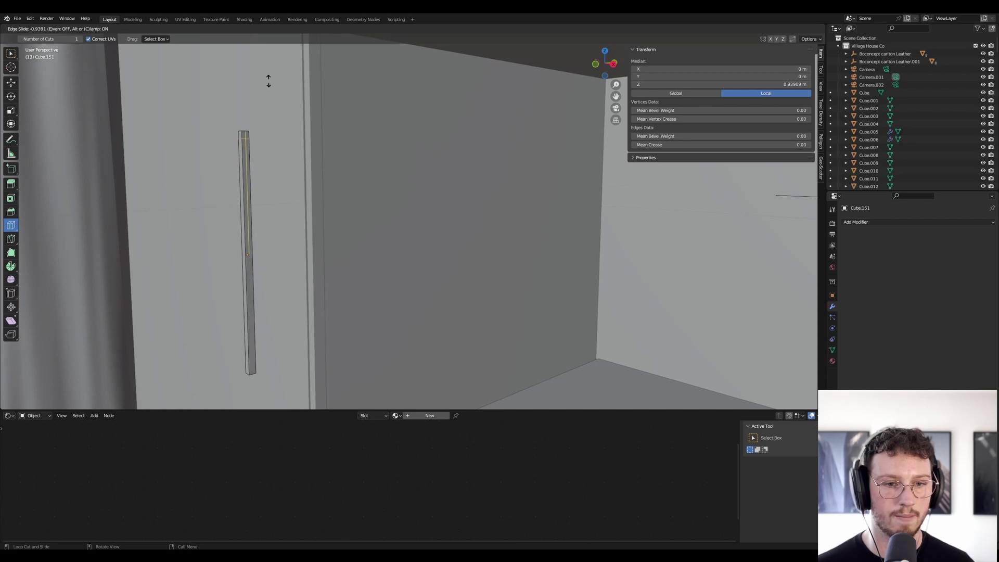
{"action": "left_click_drag", "start_coordinate": [269, 81], "coordinate": [269, 81]}
{"action": "left_click_drag", "start_coordinate": [265, 257], "coordinate": [271, 298]}
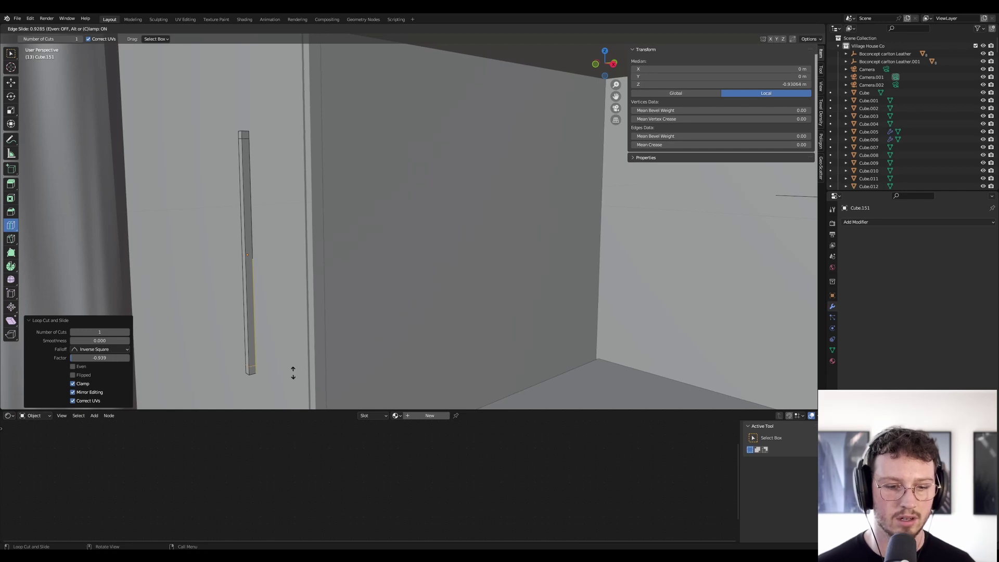
{"action": "left_click_drag", "start_coordinate": [293, 373], "coordinate": [293, 373]}
Step: Select the small rear faces at both ends of the bar and extrude them about 0.044 m towards the tall panel
{"action": "left_click", "coordinate": [10, 81]}
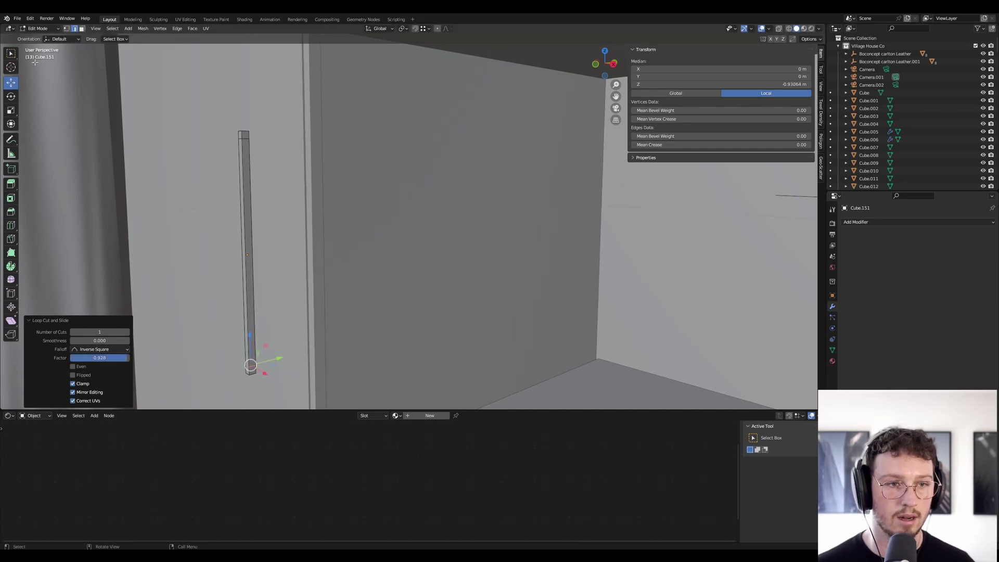
{"action": "left_click", "coordinate": [83, 29]}
{"action": "scroll", "coordinate": [254, 204], "scroll_direction": "up", "scroll_amount": 6}
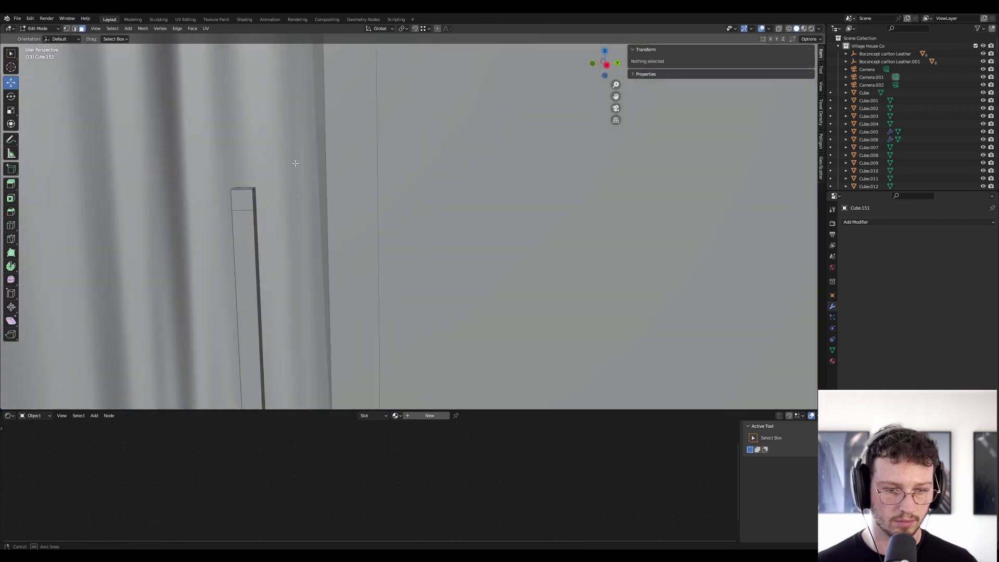
{"action": "left_click", "coordinate": [250, 205]}
{"action": "middle_click_drag", "start_coordinate": [250, 205], "coordinate": [279, 354], "text": "shift"}
{"action": "middle_click_drag", "start_coordinate": [399, 90], "coordinate": [345, 353], "text": "shift"}
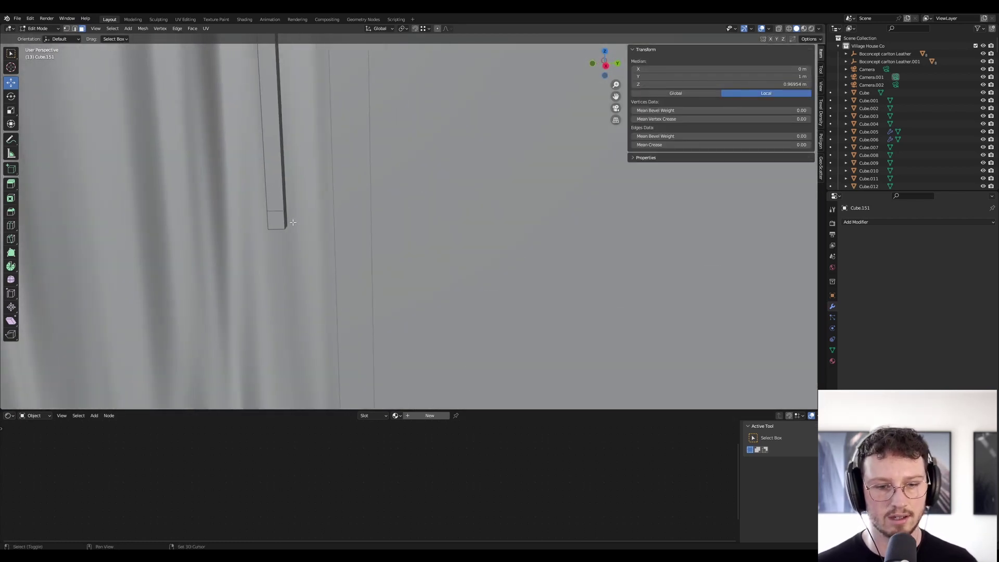
{"action": "scroll", "coordinate": [327, 233], "scroll_direction": "down", "scroll_amount": 8}
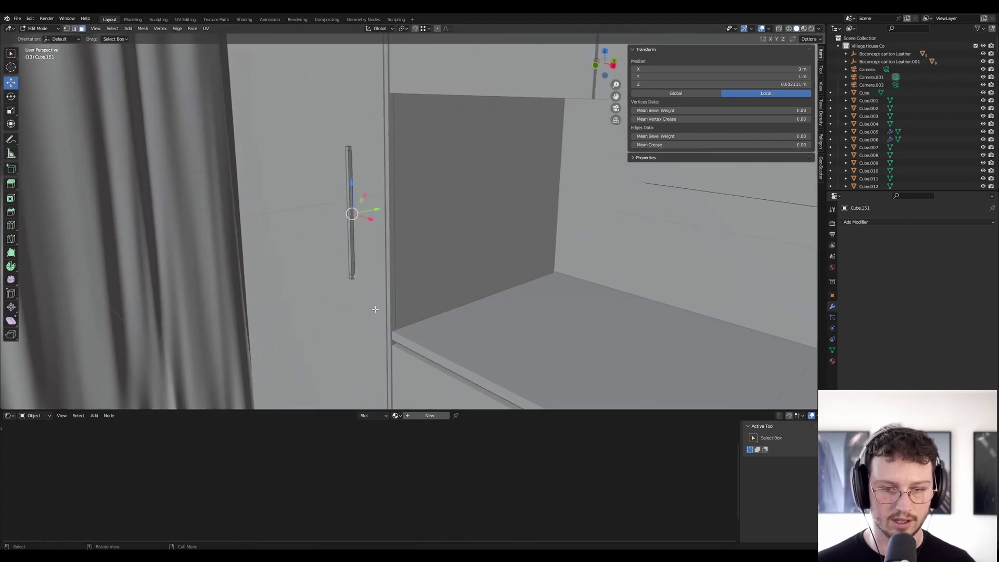
{"action": "key", "text": "g"}
{"action": "key", "text": "z"}
{"action": "key", "text": "z"}
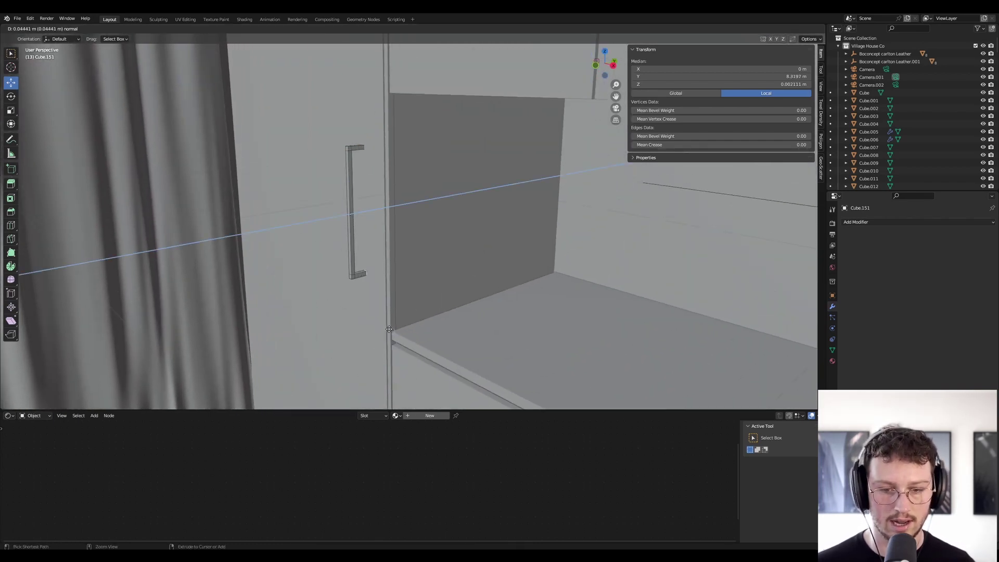
{"action": "left_click", "coordinate": [390, 330]}
Step: Switch to edge selection and select the outer edge loops running over the handle's upper end
{"action": "key", "text": "Tab"}
{"action": "mouse_move", "coordinate": [361, 205]}
{"action": "middle_mouse_down"}
{"action": "mouse_move", "coordinate": [417, 190]}
{"action": "mouse_move", "coordinate": [368, 201]}
{"action": "middle_mouse_up"}
{"action": "key", "text": "Tab"}
{"action": "scroll", "coordinate": [334, 146], "scroll_direction": "up", "scroll_amount": 5}
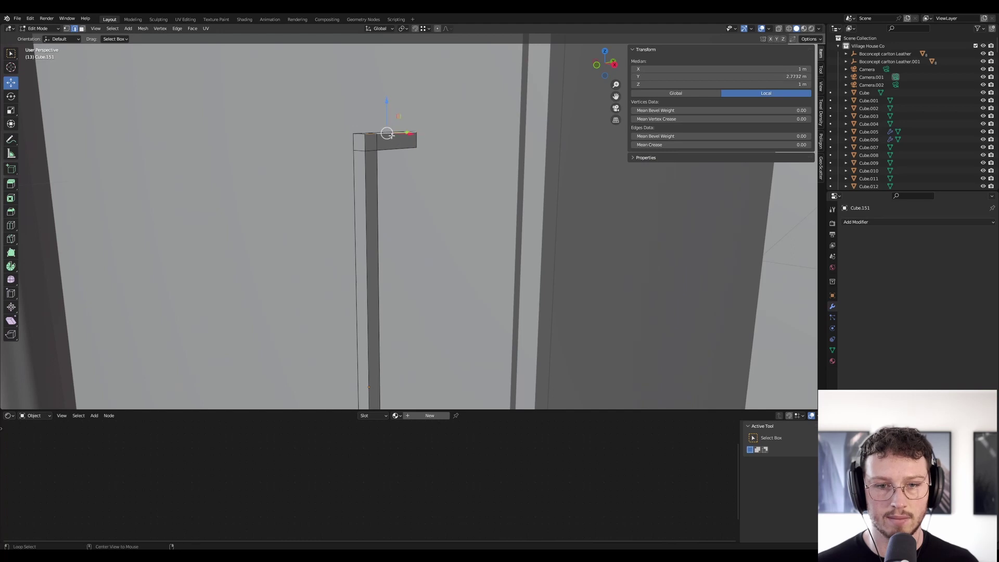
{"action": "left_click", "coordinate": [366, 143], "text": "alt"}
{"action": "middle_click_drag", "start_coordinate": [366, 142], "coordinate": [456, 167]}
{"action": "left_click", "coordinate": [416, 156], "text": "alt"}
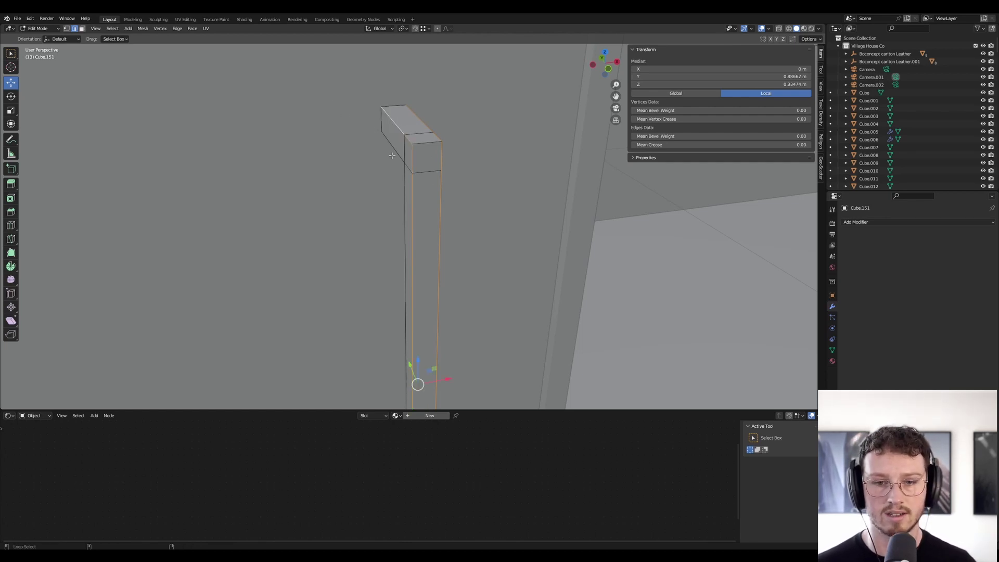
{"action": "middle_click_drag", "start_coordinate": [429, 182], "coordinate": [474, 179]}
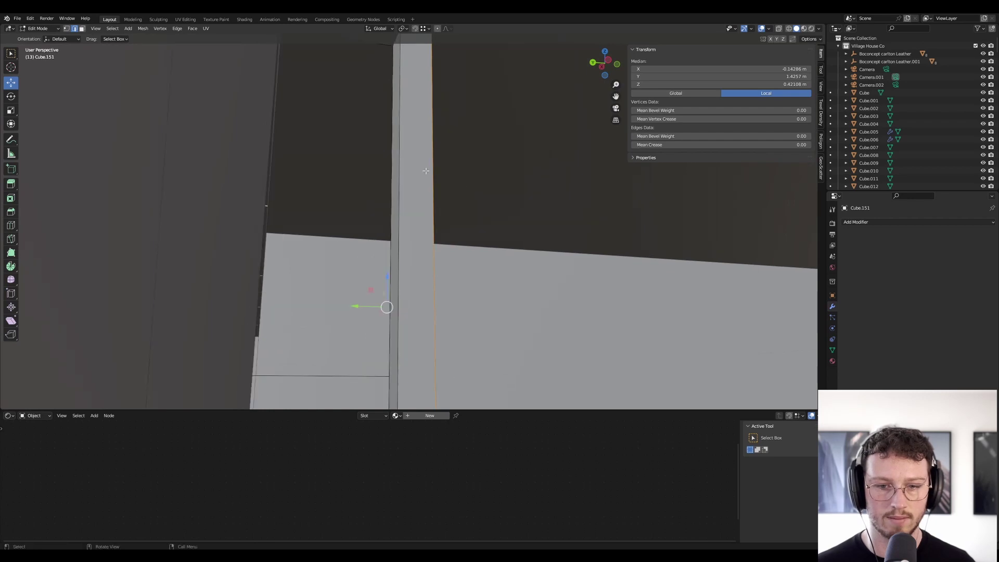
Step: Add the edge loops on the other sides of the handle's bar and upper bracket to the selection
{"action": "left_click", "coordinate": [400, 164], "text": "alt"}
{"action": "middle_click_drag", "start_coordinate": [445, 103], "coordinate": [566, 168]}
{"action": "scroll", "coordinate": [468, 203], "scroll_direction": "down", "scroll_amount": 2}
{"action": "left_click", "coordinate": [451, 206], "text": "alt"}
{"action": "scroll", "coordinate": [473, 181], "scroll_direction": "up", "scroll_amount": 3}
{"action": "middle_click_drag", "start_coordinate": [474, 188], "coordinate": [453, 174]}
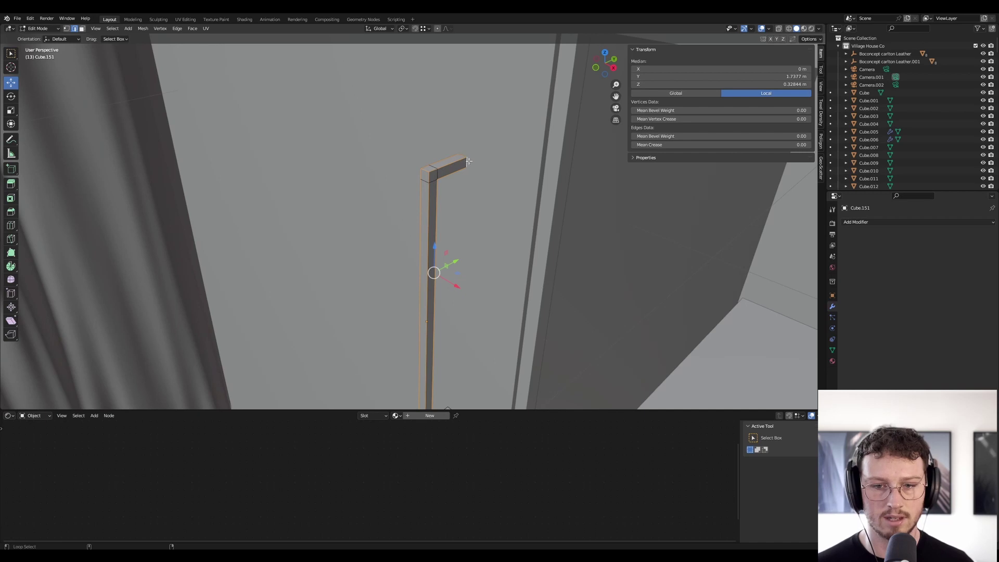
Step: Add the remaining long edges around the handle's lower bracket to the selection
{"action": "scroll", "coordinate": [472, 164], "scroll_direction": "up", "scroll_amount": 3}
{"action": "middle_click_drag", "start_coordinate": [473, 164], "coordinate": [409, 172]}
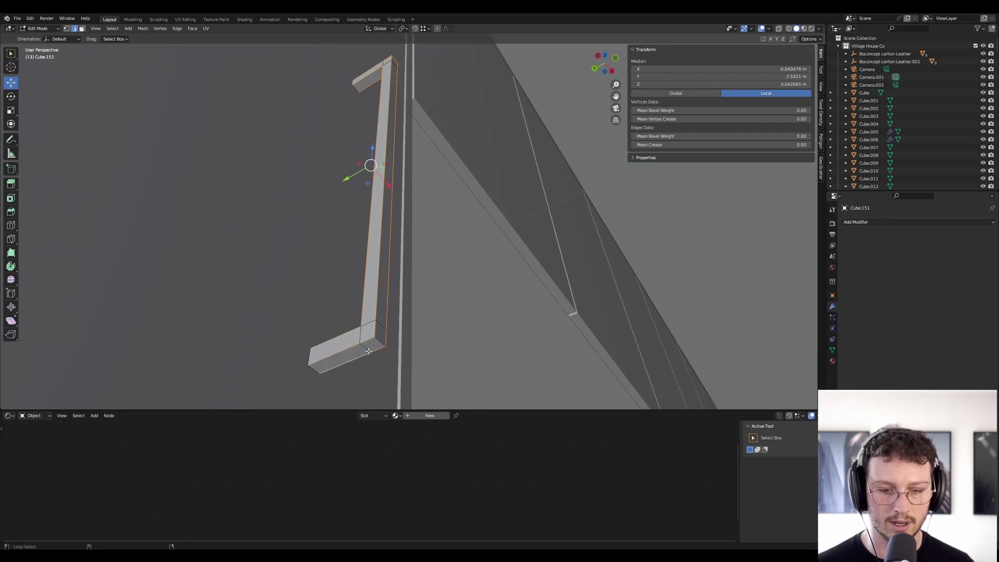
{"action": "middle_click_drag", "start_coordinate": [414, 334], "coordinate": [399, 352], "text": "shift"}
{"action": "scroll", "coordinate": [390, 271], "scroll_direction": "down", "scroll_amount": 3}
{"action": "middle_click_drag", "start_coordinate": [386, 250], "coordinate": [366, 149]}
{"action": "scroll", "coordinate": [366, 149], "scroll_direction": "up", "scroll_amount": 5}
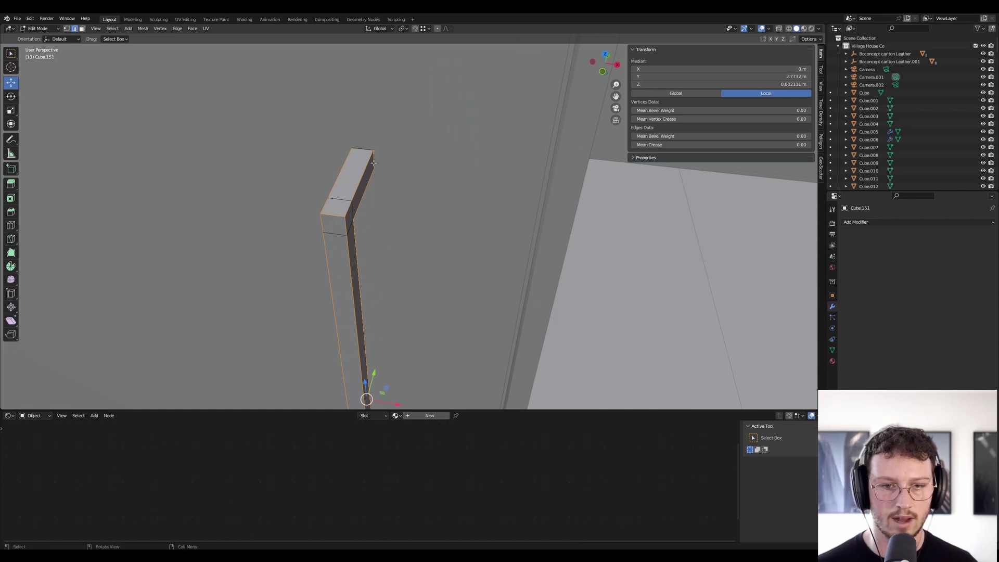
Step: Bevel the selected handle edges by about 0.0026 m with 6 segments
{"action": "middle_click_drag", "start_coordinate": [390, 165], "coordinate": [381, 156]}
{"action": "scroll", "coordinate": [396, 161], "scroll_direction": "up", "scroll_amount": 4}
{"action": "middle_click_drag", "start_coordinate": [373, 241], "coordinate": [408, 172]}
{"action": "middle_click_drag", "start_coordinate": [468, 141], "coordinate": [394, 165], "text": "shift"}
{"action": "middle_click_drag", "start_coordinate": [499, 148], "coordinate": [355, 158]}
{"action": "scroll", "coordinate": [355, 158], "scroll_direction": "down", "scroll_amount": 4}
{"action": "middle_click_drag", "start_coordinate": [430, 270], "coordinate": [417, 184], "text": "shift"}
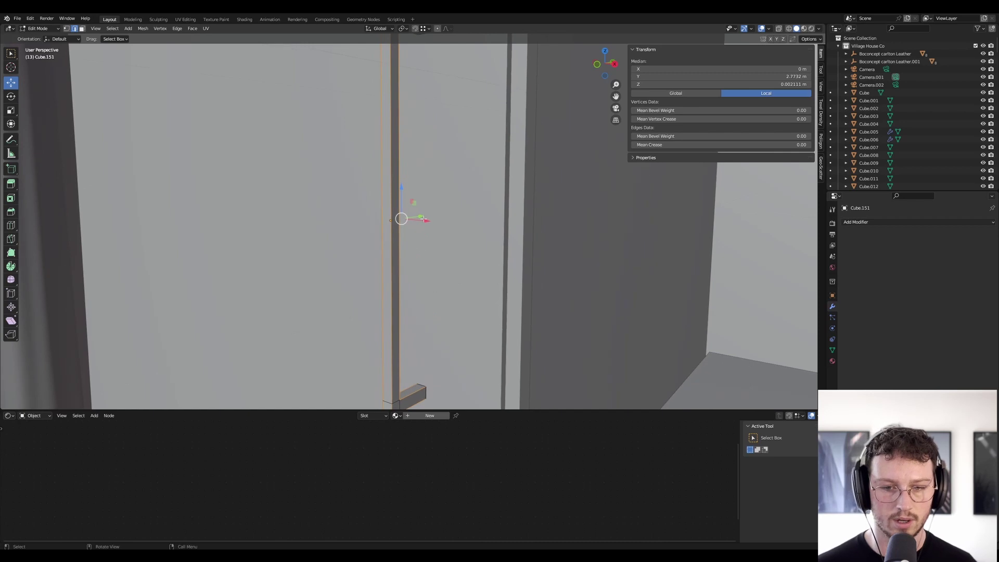
{"action": "scroll", "coordinate": [417, 200], "scroll_direction": "down", "scroll_amount": 2}
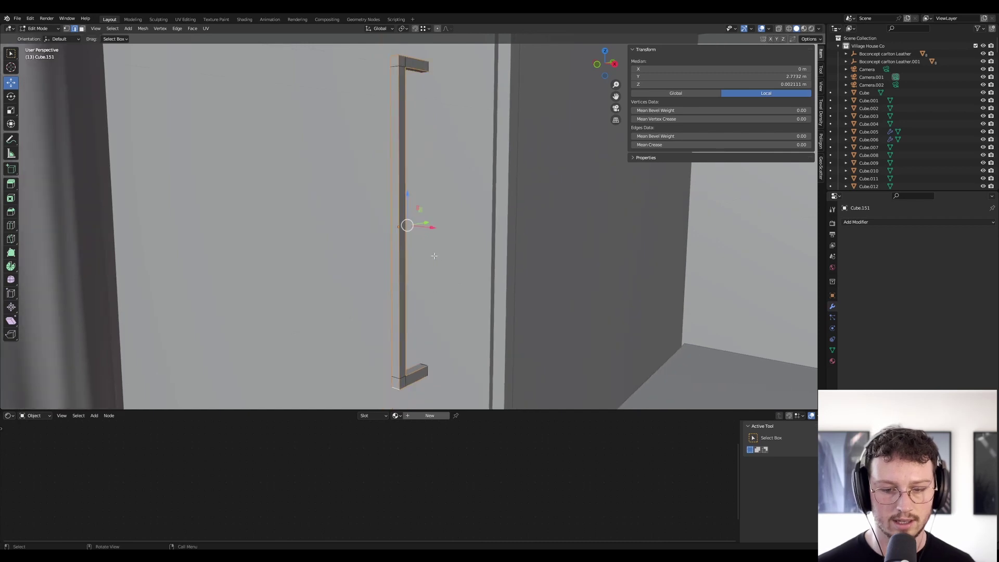
{"action": "left_click", "coordinate": [11, 213]}
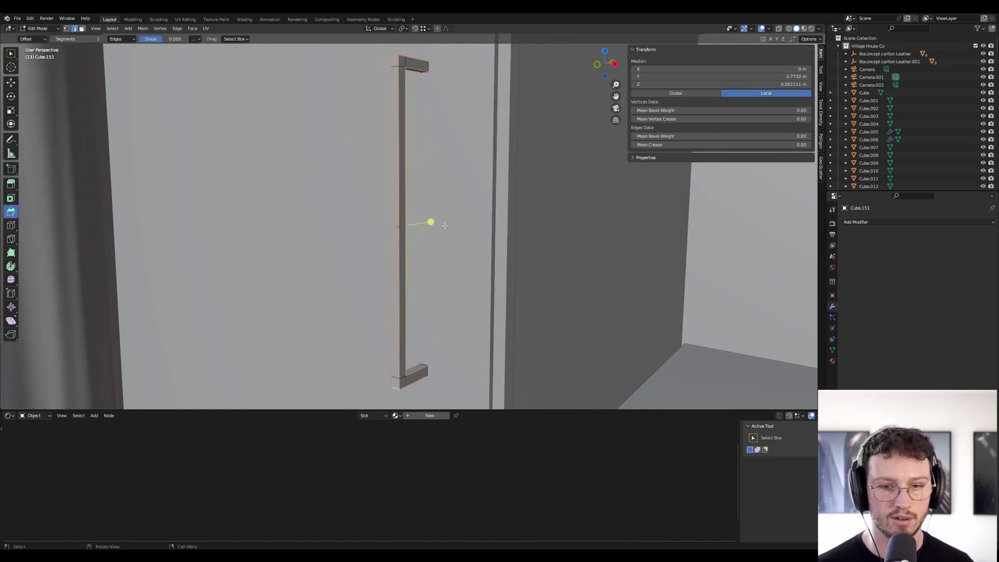
{"action": "mouse_move", "coordinate": [432, 223]}
{"action": "left_mouse_down"}
{"action": "mouse_move", "coordinate": [448, 221]}
{"action": "mouse_move", "coordinate": [426, 230]}
{"action": "left_mouse_up"}
{"action": "scroll", "coordinate": [435, 226], "scroll_direction": "up", "scroll_amount": 2}
{"action": "scroll", "coordinate": [383, 219], "scroll_direction": "up", "scroll_amount": 5}
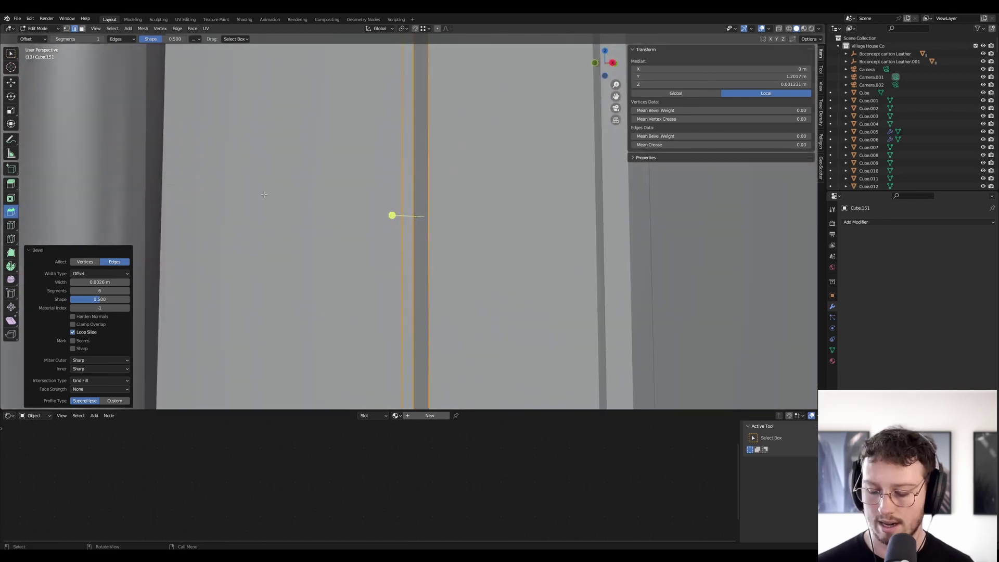
Step: Check the bevel at the handle's lower end and set its width type to Percent after trying Absolute
{"action": "middle_click_drag", "start_coordinate": [115, 154], "coordinate": [224, 202]}
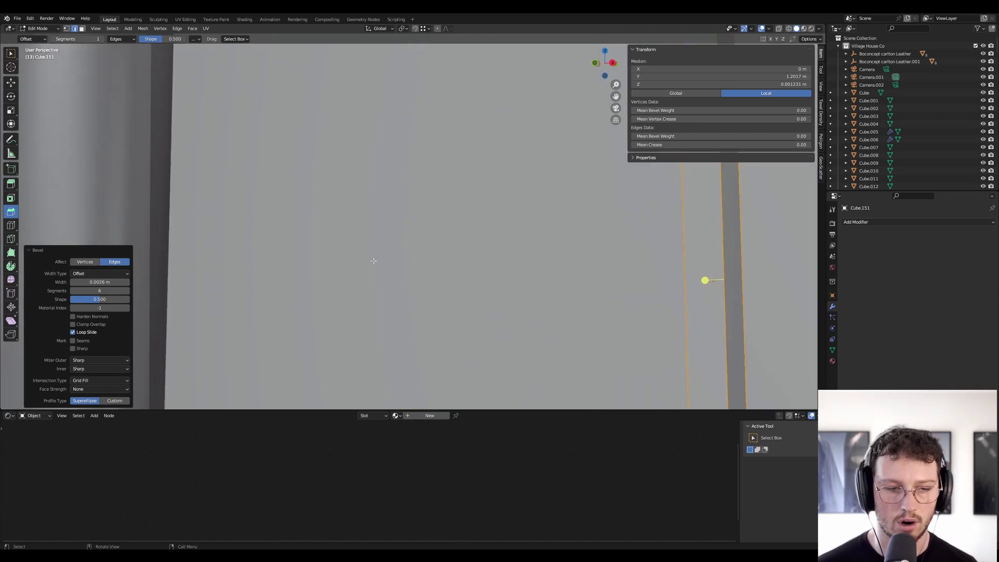
{"action": "scroll", "coordinate": [387, 235], "scroll_direction": "down", "scroll_amount": 5}
{"action": "middle_click_drag", "start_coordinate": [570, 326], "coordinate": [468, 159], "text": "shift"}
{"action": "scroll", "coordinate": [413, 305], "scroll_direction": "up", "scroll_amount": 4}
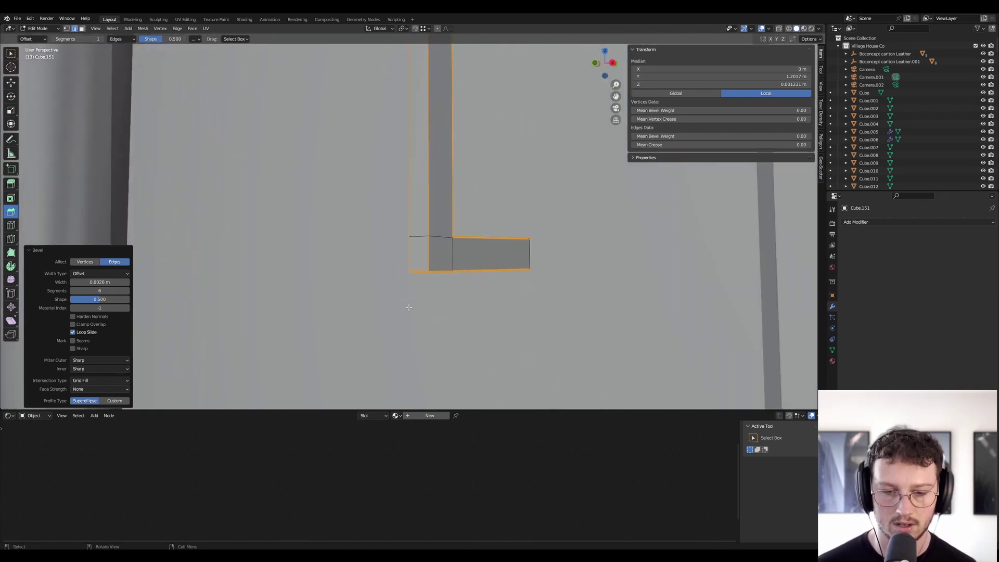
{"action": "scroll", "coordinate": [454, 260], "scroll_direction": "up", "scroll_amount": 4}
{"action": "middle_click_drag", "start_coordinate": [443, 243], "coordinate": [378, 280]}
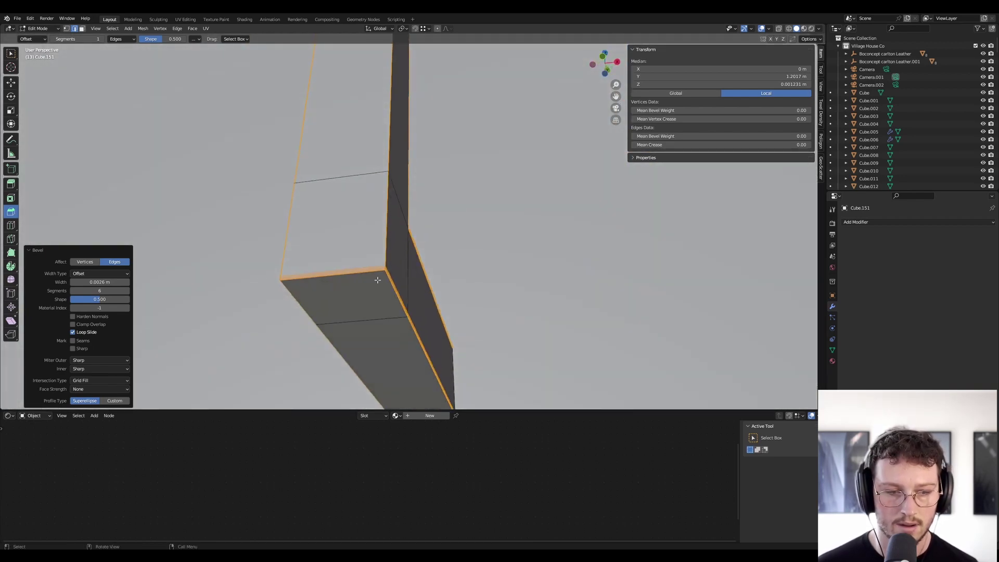
{"action": "left_click", "coordinate": [120, 273]}
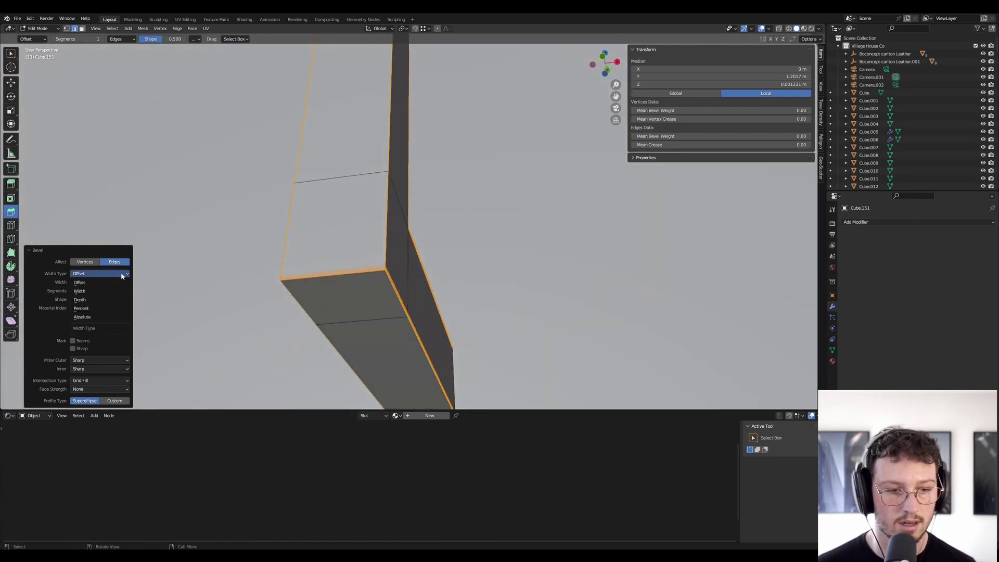
{"action": "left_click", "coordinate": [112, 316]}
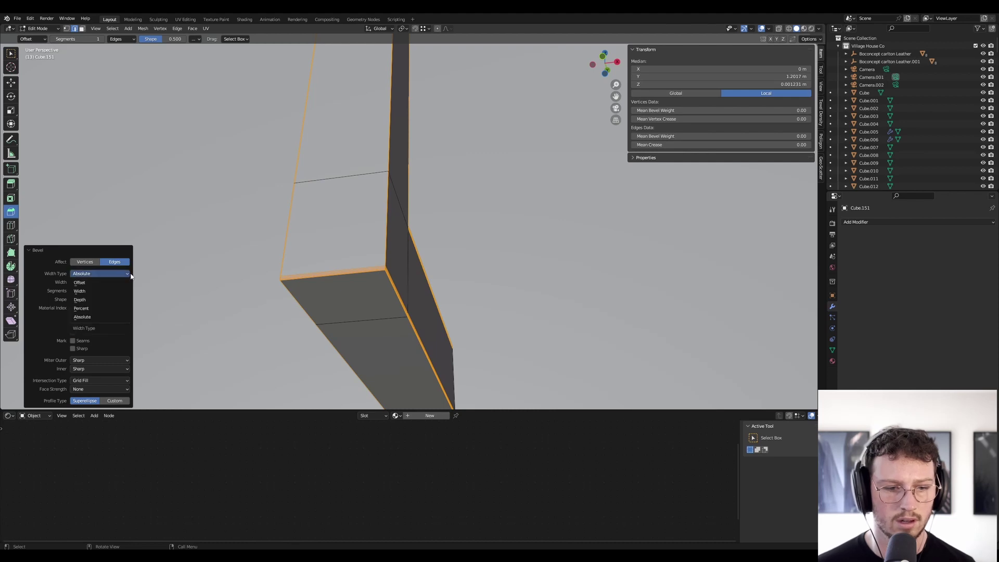
{"action": "left_click", "coordinate": [102, 309]}
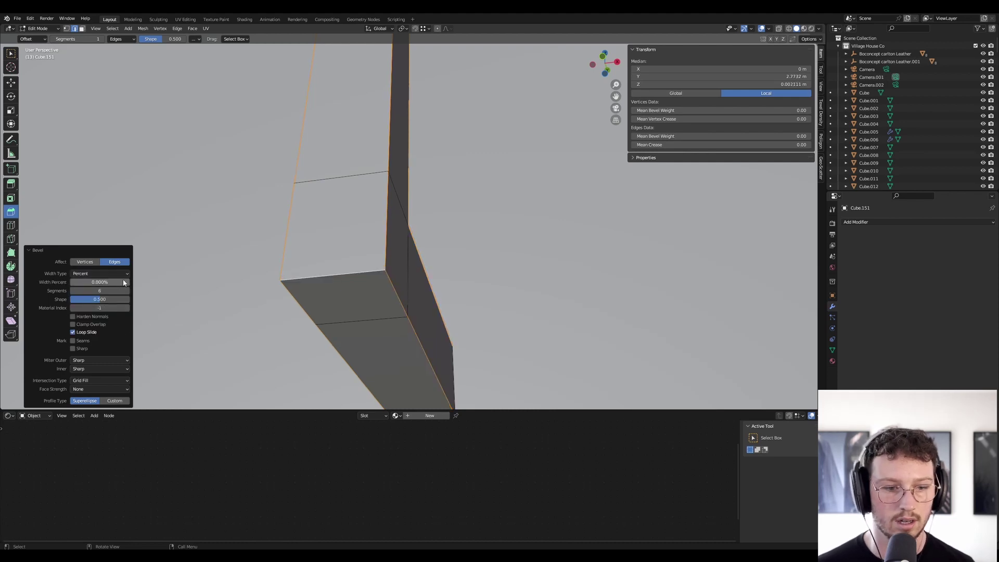
Step: Set the handle bevel's width to about 3.25 percent, leave mesh editing and save the file
{"action": "left_click_drag", "start_coordinate": [99, 282], "coordinate": [101, 283]}
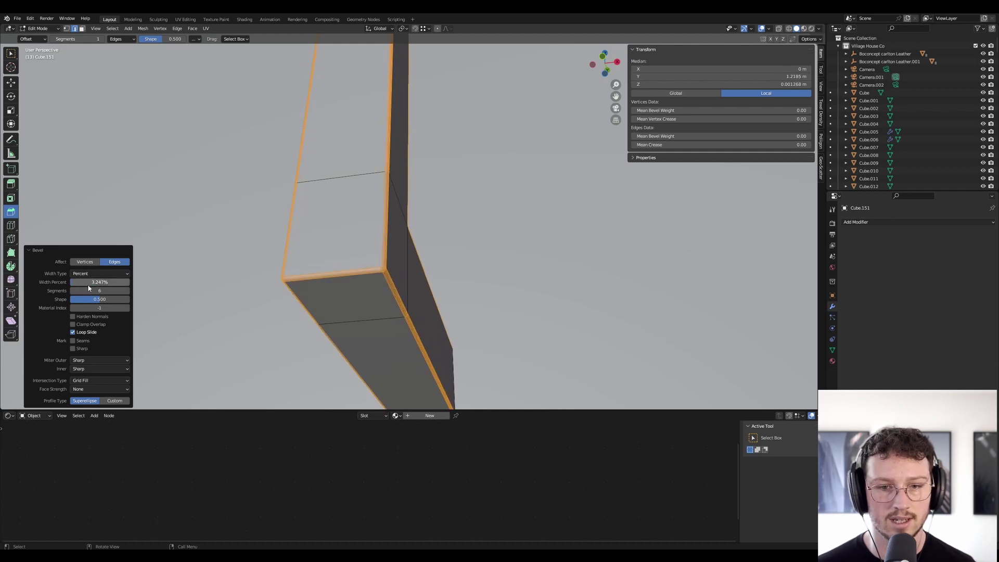
{"action": "middle_click_drag", "start_coordinate": [376, 188], "coordinate": [339, 240]}
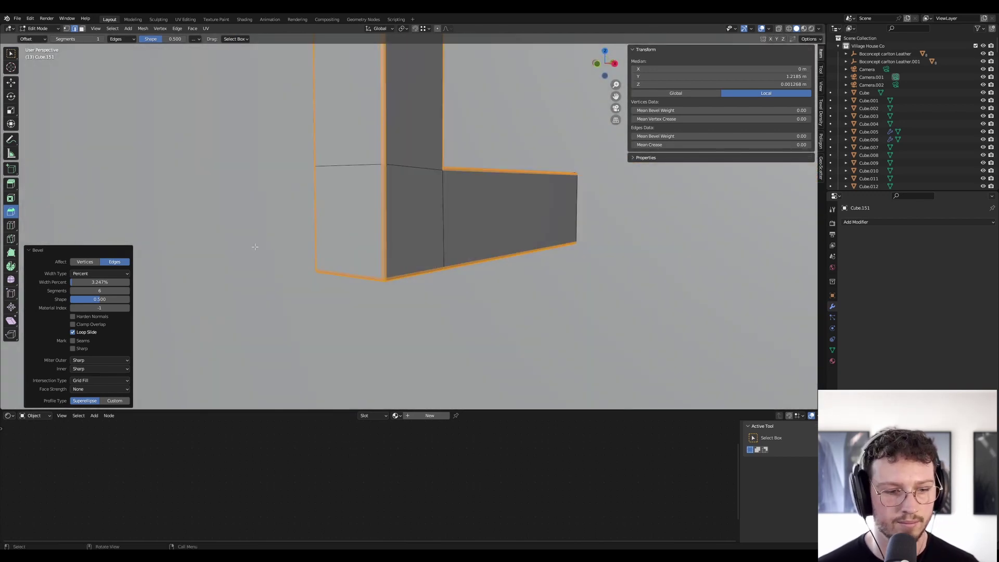
{"action": "key", "text": "Tab"}
{"action": "scroll", "coordinate": [364, 239], "scroll_direction": "down", "scroll_amount": 12}
{"action": "key", "text": "ctrl+s"}
{"action": "scroll", "coordinate": [365, 283], "scroll_direction": "down", "scroll_amount": 7}
Step: Move the handle along X to about -2.156 m, just inside the inner edge of the tall door beside the curtain
{"action": "middle_click_drag", "start_coordinate": [371, 284], "coordinate": [392, 221]}
{"action": "scroll", "coordinate": [392, 221], "scroll_direction": "down", "scroll_amount": 6}
{"action": "scroll", "coordinate": [418, 256], "scroll_direction": "up", "scroll_amount": 1}
{"action": "scroll", "coordinate": [367, 250], "scroll_direction": "up", "scroll_amount": 2}
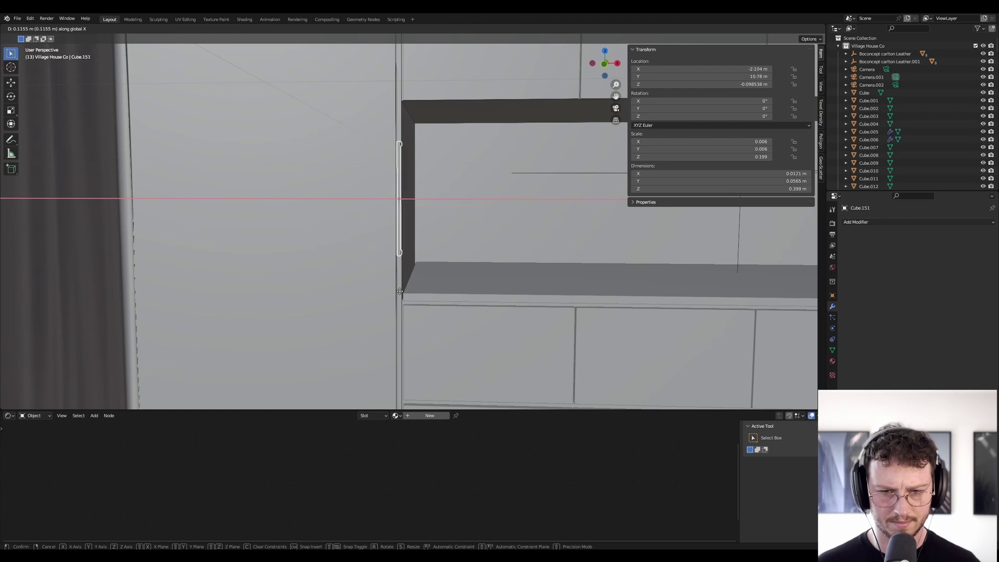
{"action": "left_click", "coordinate": [400, 296]}
{"action": "key", "text": "g"}
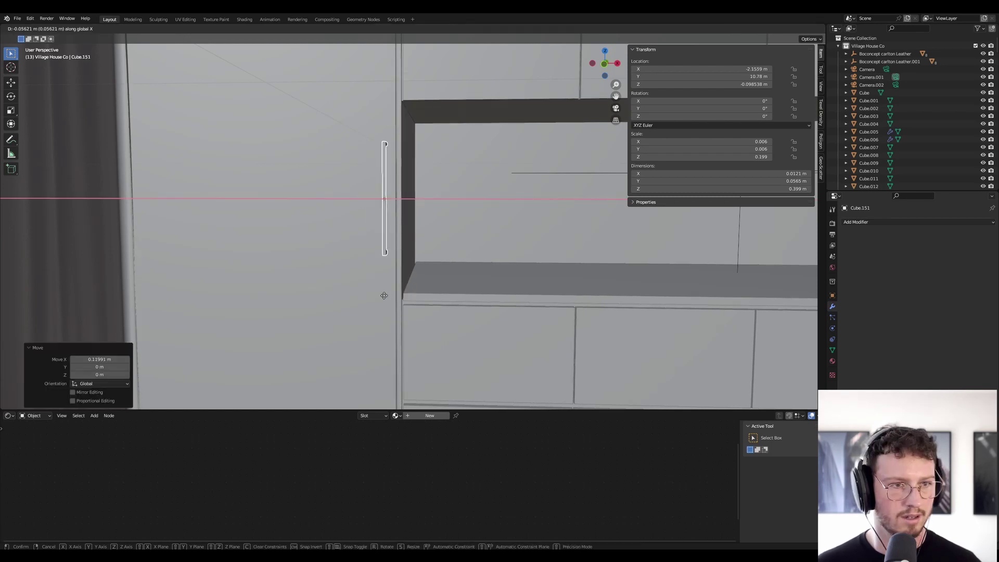
{"action": "left_click", "coordinate": [384, 296]}
Step: Duplicate the handle about 3.22 m along X onto the tall door on the other side of the worktop niche
{"action": "scroll", "coordinate": [354, 159], "scroll_direction": "down", "scroll_amount": 5}
{"action": "left_click", "coordinate": [450, 206]}
{"action": "middle_click_drag", "start_coordinate": [367, 185], "coordinate": [369, 192]}
{"action": "key", "text": "KP_Decimal"}
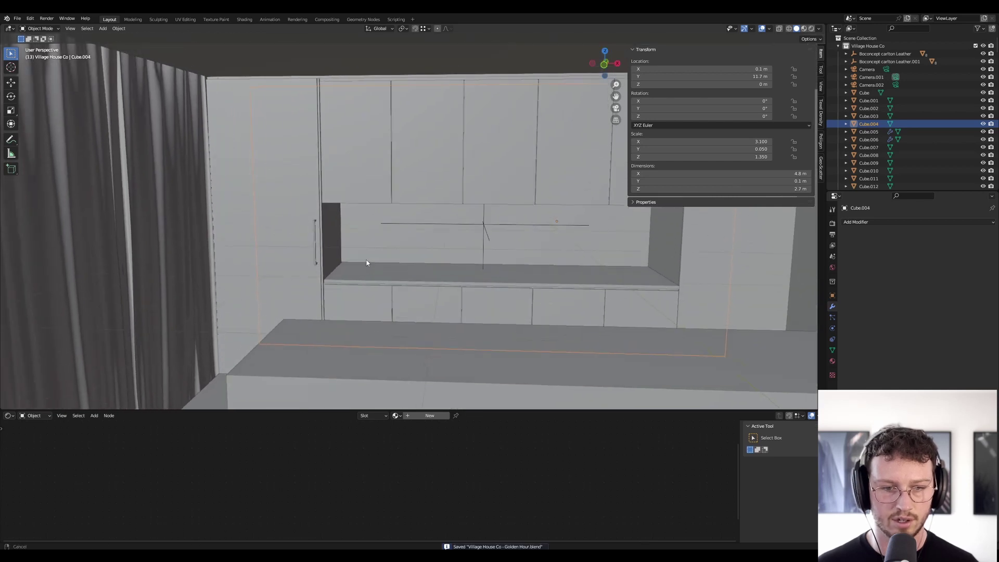
{"action": "middle_click_drag", "start_coordinate": [363, 228], "coordinate": [503, 206]}
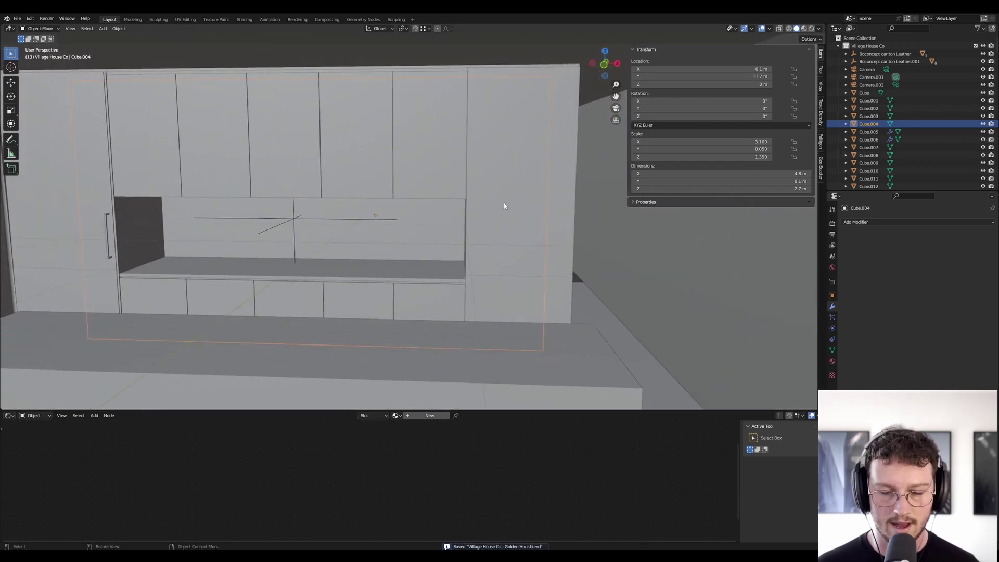
{"action": "left_click", "coordinate": [109, 217]}
{"action": "key", "text": "g"}
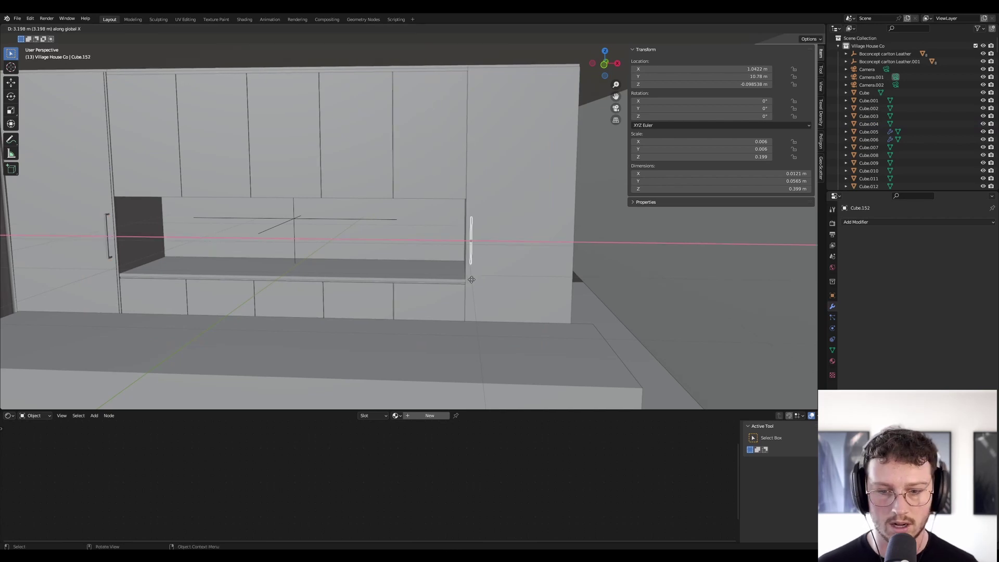
{"action": "left_click", "coordinate": [474, 279]}
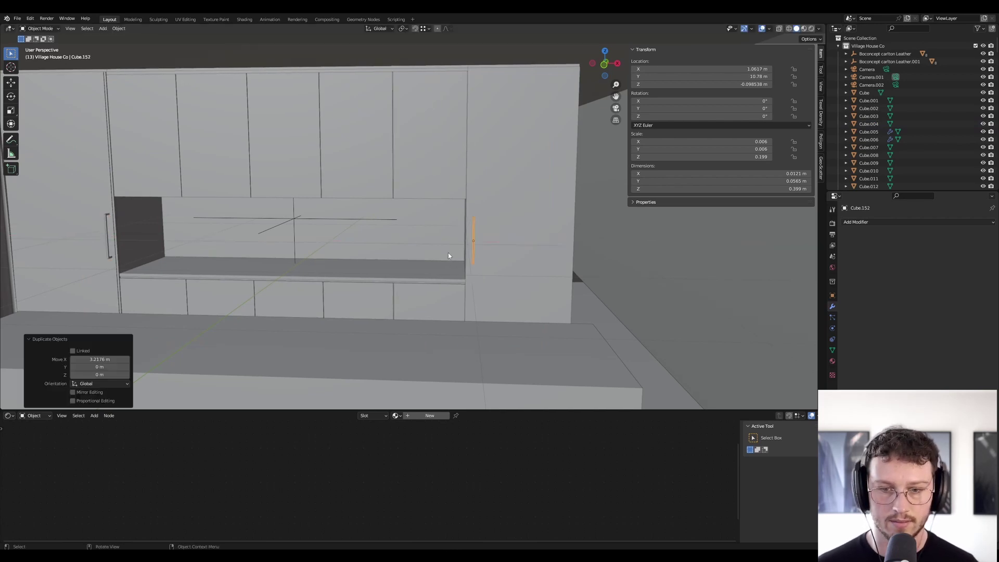
Step: Save the file and check both door handles from the camera view
{"action": "key", "text": "KP_0"}
{"action": "key", "text": "ctrl+s"}
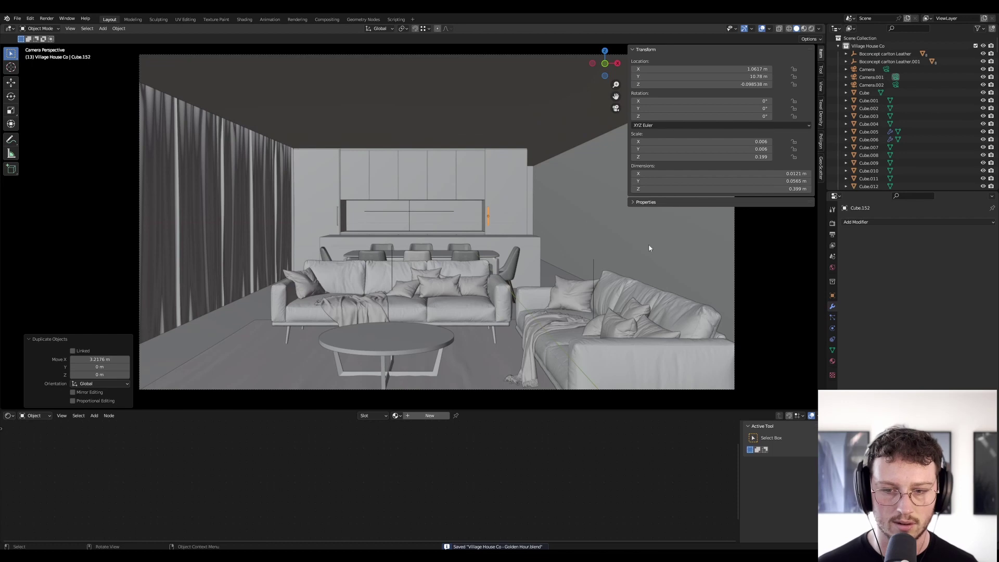
{"action": "scroll", "coordinate": [372, 202], "scroll_direction": "up", "scroll_amount": 5}
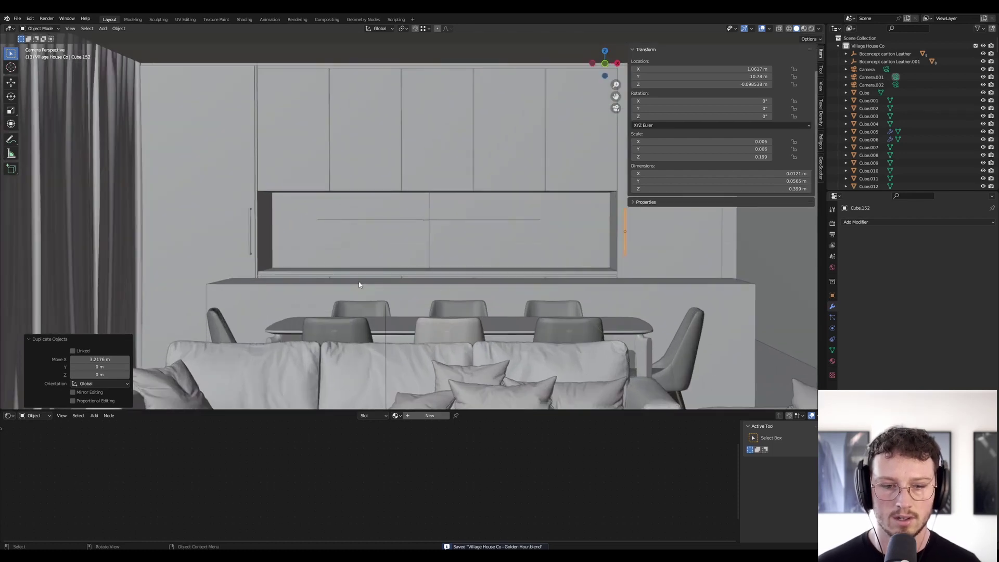
{"action": "scroll", "coordinate": [537, 119], "scroll_direction": "down", "scroll_amount": 5}
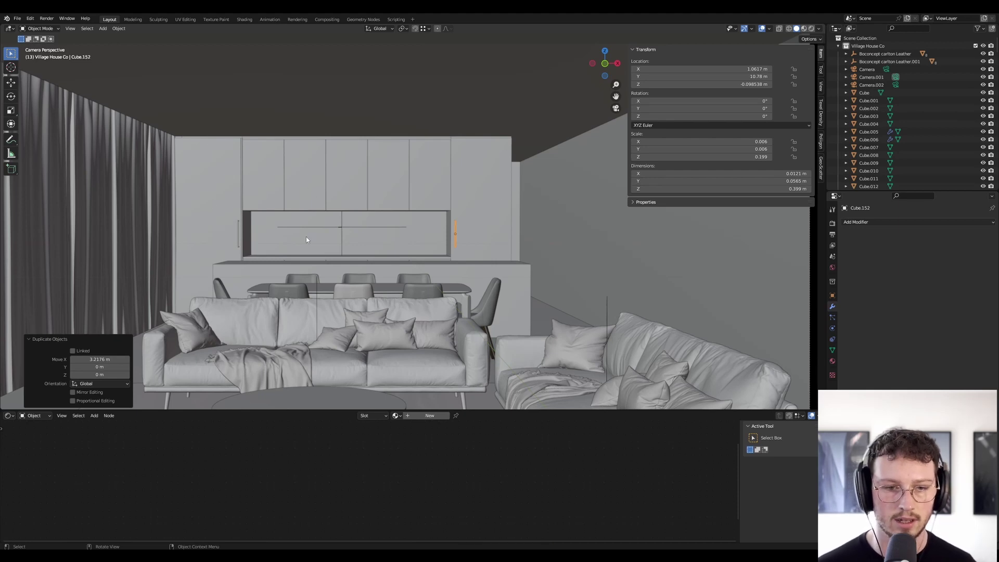
Step: Raise the underside face of the upper cabinet carcass by about 0.02 m along Z
{"action": "middle_click_drag", "start_coordinate": [342, 208], "coordinate": [287, 245]}
{"action": "scroll", "coordinate": [344, 218], "scroll_direction": "up", "scroll_amount": 8}
{"action": "middle_click_drag", "start_coordinate": [185, 354], "coordinate": [297, 247], "text": "shift"}
{"action": "scroll", "coordinate": [308, 250], "scroll_direction": "up", "scroll_amount": 6}
{"action": "middle_click_drag", "start_coordinate": [441, 132], "coordinate": [336, 153], "text": "shift"}
{"action": "middle_click_drag", "start_coordinate": [351, 302], "coordinate": [395, 260]}
{"action": "scroll", "coordinate": [395, 260], "scroll_direction": "down", "scroll_amount": 5}
{"action": "left_click", "coordinate": [473, 244]}
{"action": "middle_click_drag", "start_coordinate": [473, 244], "coordinate": [377, 251]}
{"action": "key", "text": "Tab"}
{"action": "right_click", "coordinate": [72, 51]}
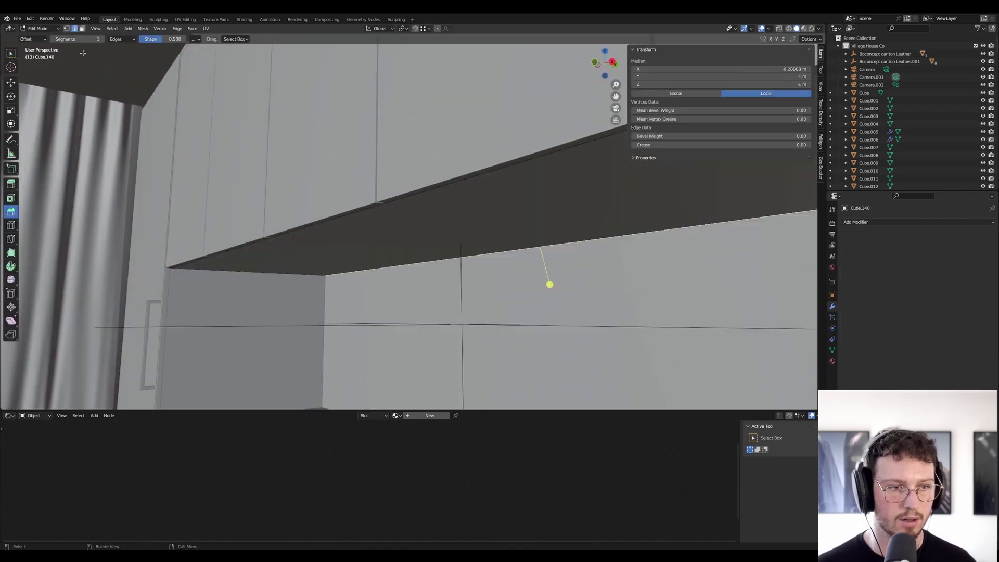
{"action": "left_click", "coordinate": [82, 28]}
{"action": "left_click", "coordinate": [352, 239]}
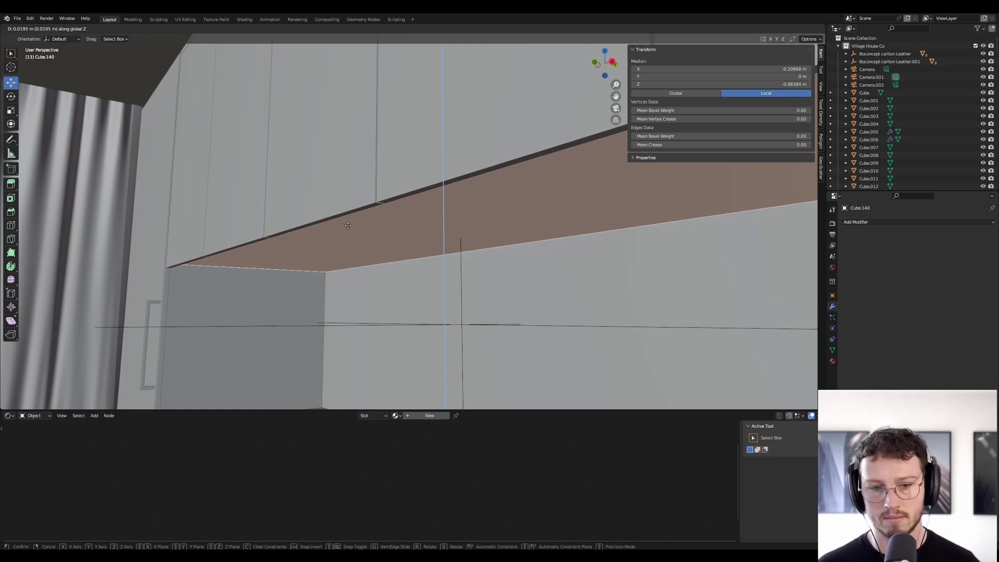
{"action": "left_click", "coordinate": [348, 225]}
{"action": "key", "text": "Tab"}
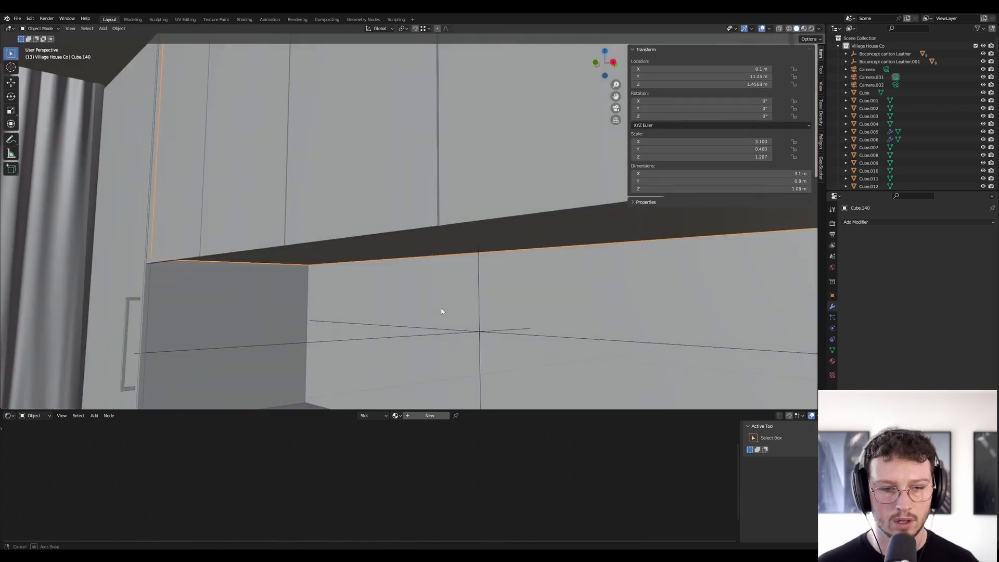
Step: Add an edge loop near the top of the base cabinet carcass and lower it about 0.006 m along Z
{"action": "middle_click_drag", "start_coordinate": [440, 312], "coordinate": [291, 277]}
{"action": "middle_click_drag", "start_coordinate": [233, 253], "coordinate": [276, 261]}
{"action": "scroll", "coordinate": [266, 237], "scroll_direction": "down", "scroll_amount": 5}
{"action": "scroll", "coordinate": [338, 225], "scroll_direction": "down", "scroll_amount": 4}
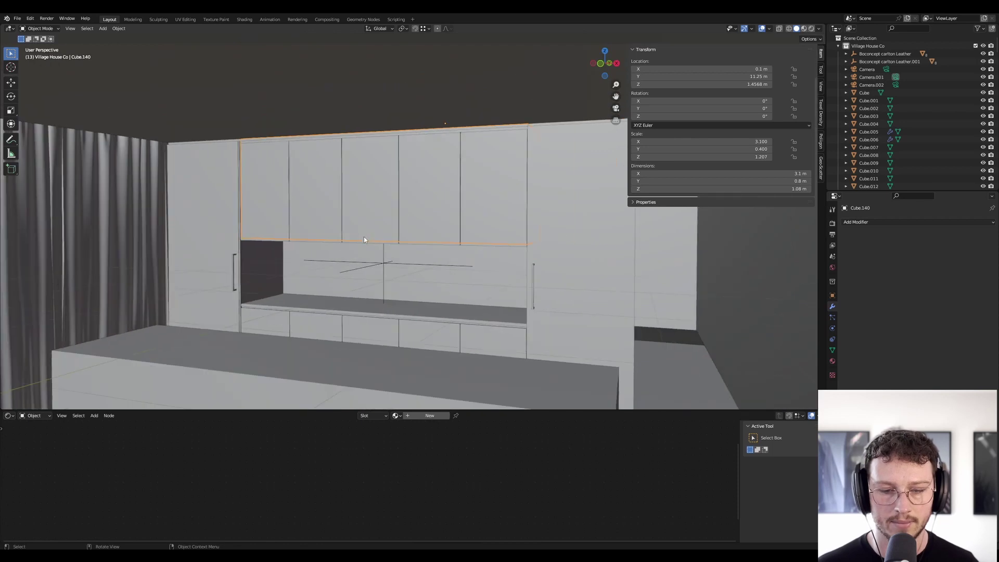
{"action": "middle_click_drag", "start_coordinate": [365, 237], "coordinate": [392, 243]}
{"action": "scroll", "coordinate": [392, 338], "scroll_direction": "up", "scroll_amount": 6}
{"action": "middle_click_drag", "start_coordinate": [448, 344], "coordinate": [329, 252]}
{"action": "scroll", "coordinate": [425, 263], "scroll_direction": "up", "scroll_amount": 3}
{"action": "left_click", "coordinate": [425, 256]}
{"action": "left_click", "coordinate": [425, 256]}
{"action": "key", "text": "Tab"}
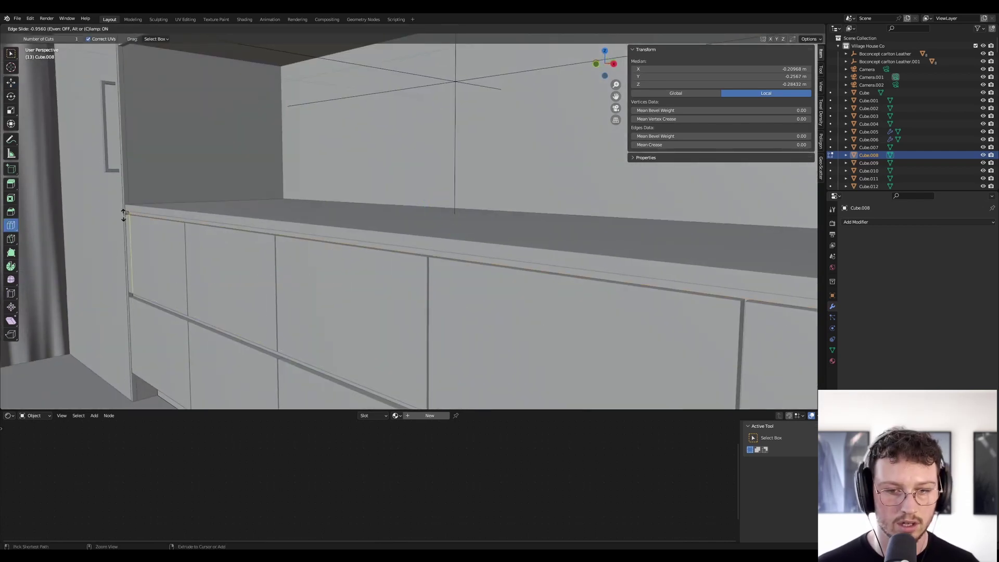
{"action": "left_click", "coordinate": [123, 214]}
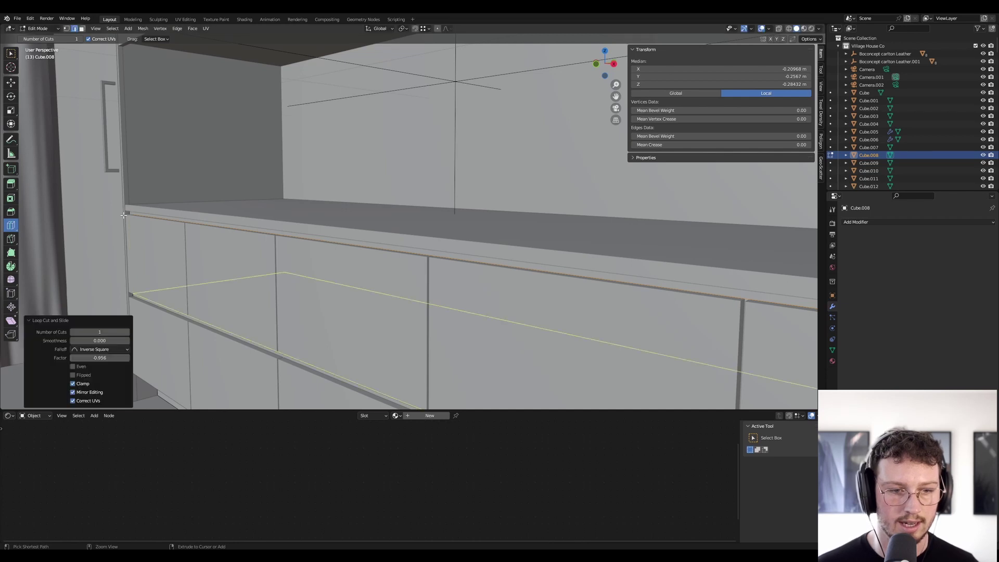
{"action": "key", "text": "g"}
{"action": "key", "text": "z"}
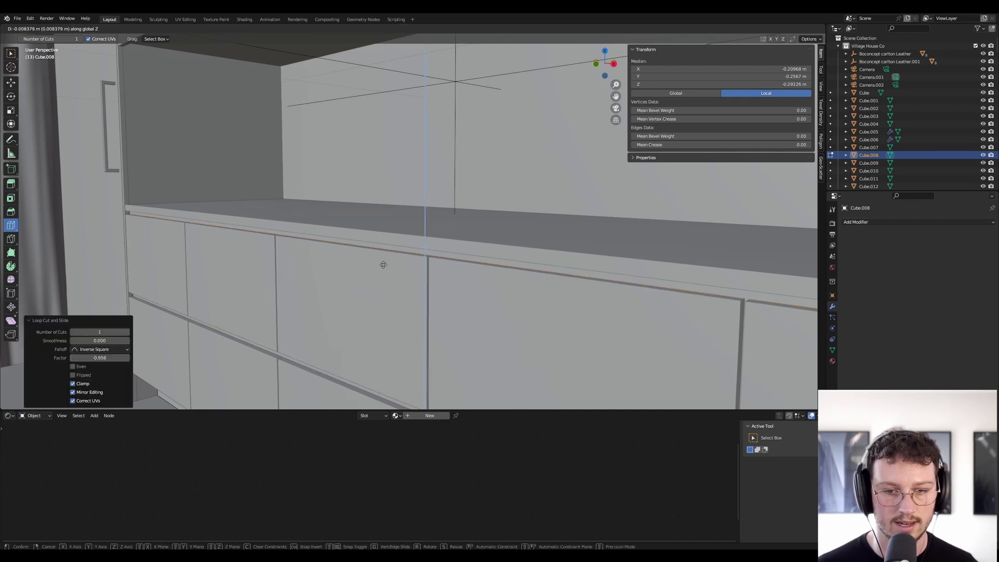
{"action": "left_click", "coordinate": [377, 257]}
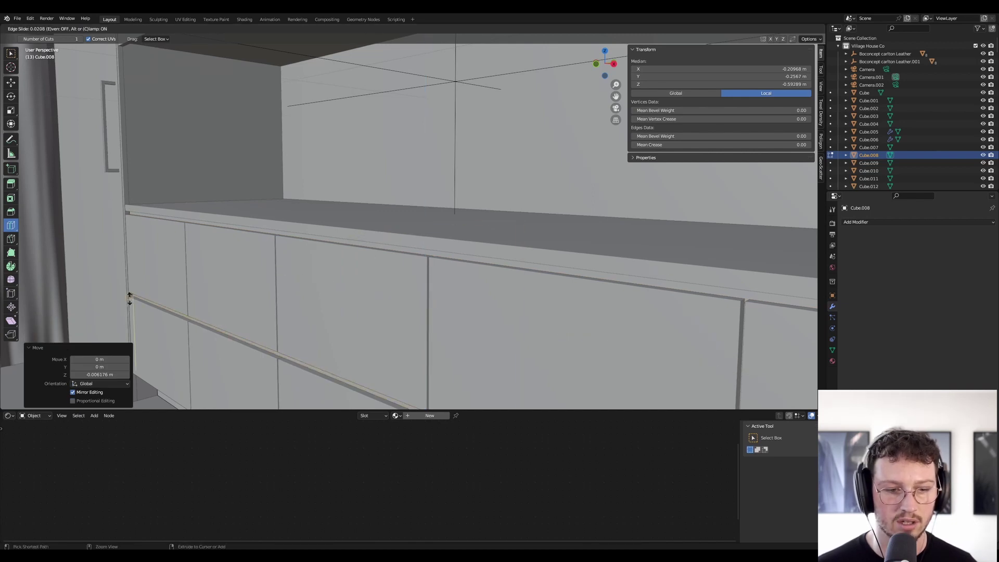
Step: Add two edge loops around the horizontal gap between the rows of lower fronts, moving the first one down about 0.009 m
{"action": "left_click", "coordinate": [129, 299]}
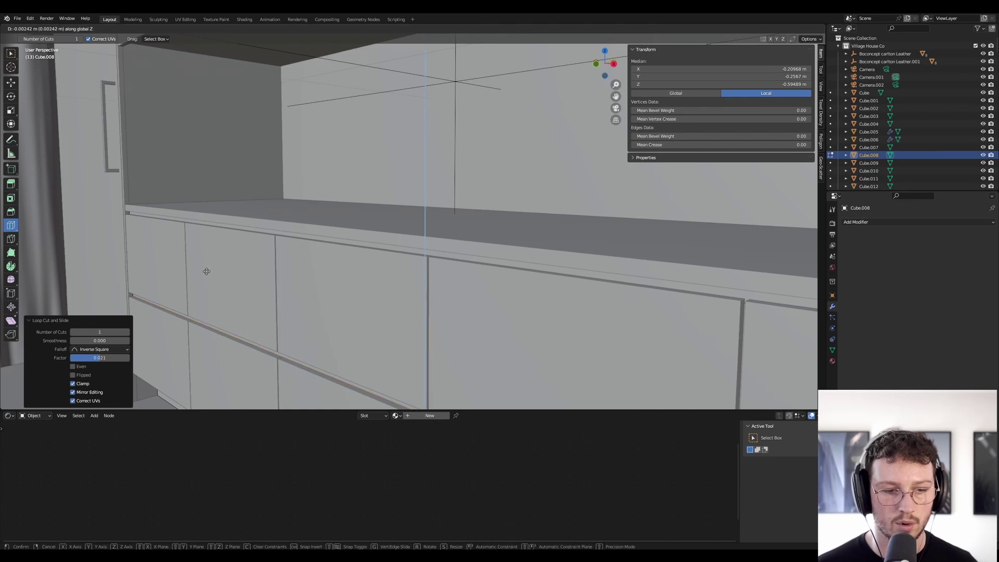
{"action": "left_click", "coordinate": [389, 221]}
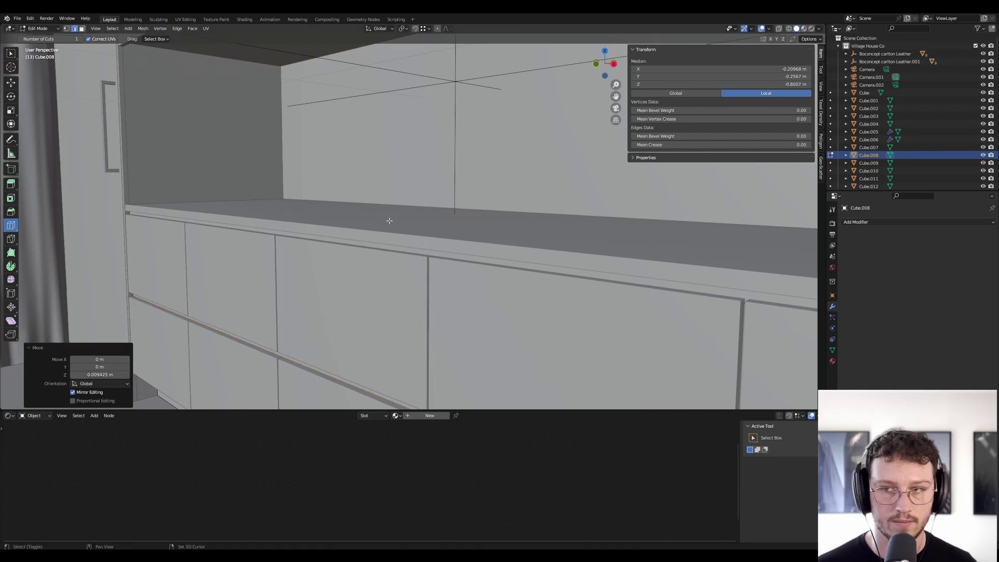
{"action": "left_click", "coordinate": [780, 29]}
{"action": "middle_click_drag", "start_coordinate": [369, 262], "coordinate": [308, 241], "text": "shift"}
{"action": "left_click_drag", "start_coordinate": [219, 222], "coordinate": [204, 247]}
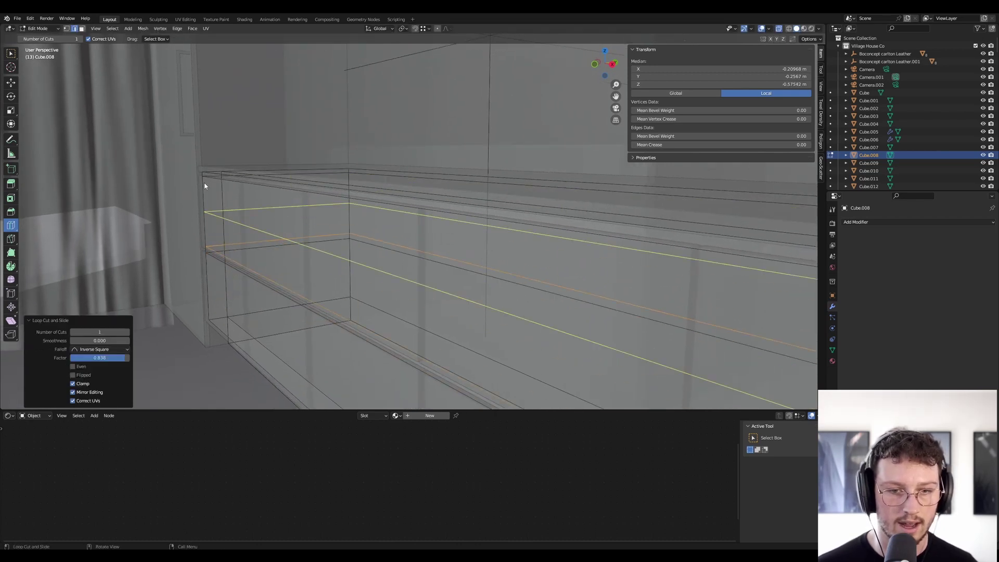
{"action": "left_click", "coordinate": [779, 29]}
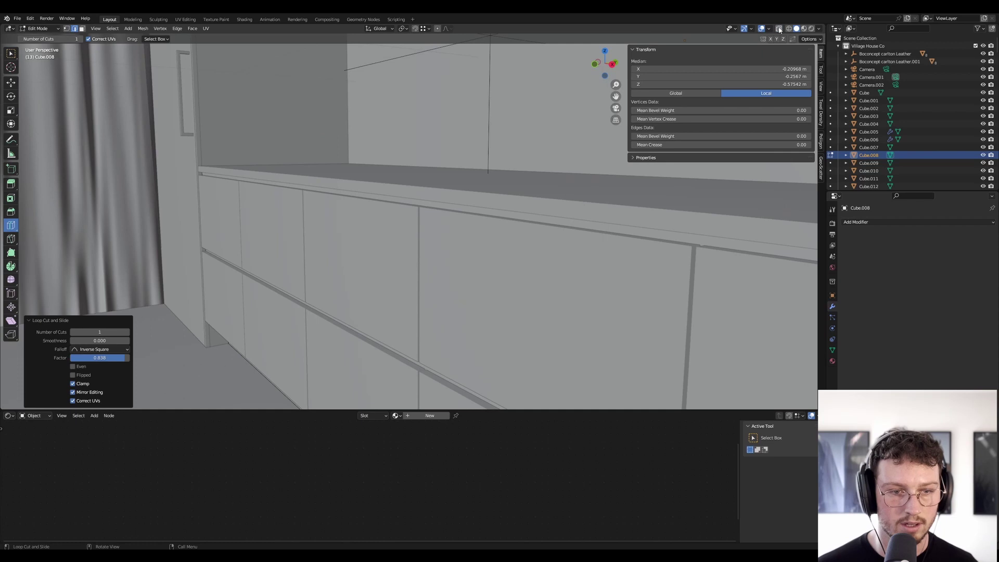
{"action": "left_click", "coordinate": [779, 29]}
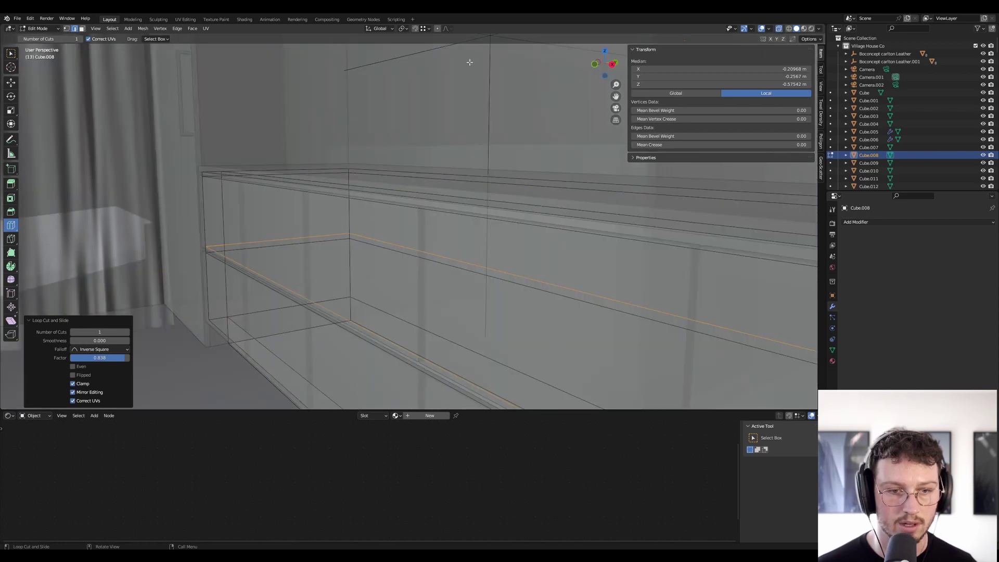
Step: Select the base carcass's narrow front face behind the gap between the two rows of lower fronts
{"action": "left_click", "coordinate": [82, 29]}
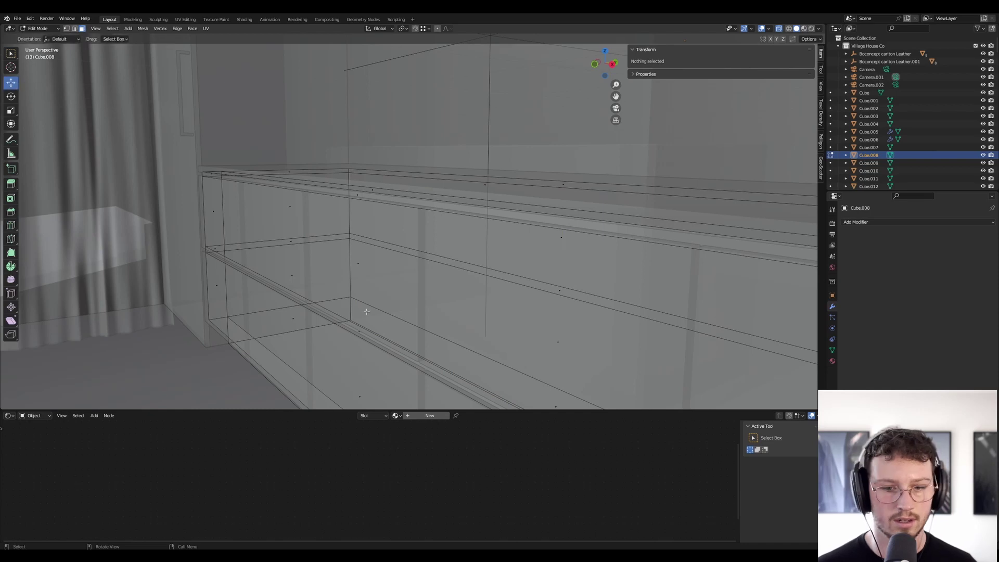
{"action": "left_click", "coordinate": [359, 331]}
{"action": "middle_click_drag", "start_coordinate": [359, 331], "coordinate": [483, 262]}
{"action": "middle_click_drag", "start_coordinate": [313, 234], "coordinate": [344, 192]}
{"action": "key", "text": "r"}
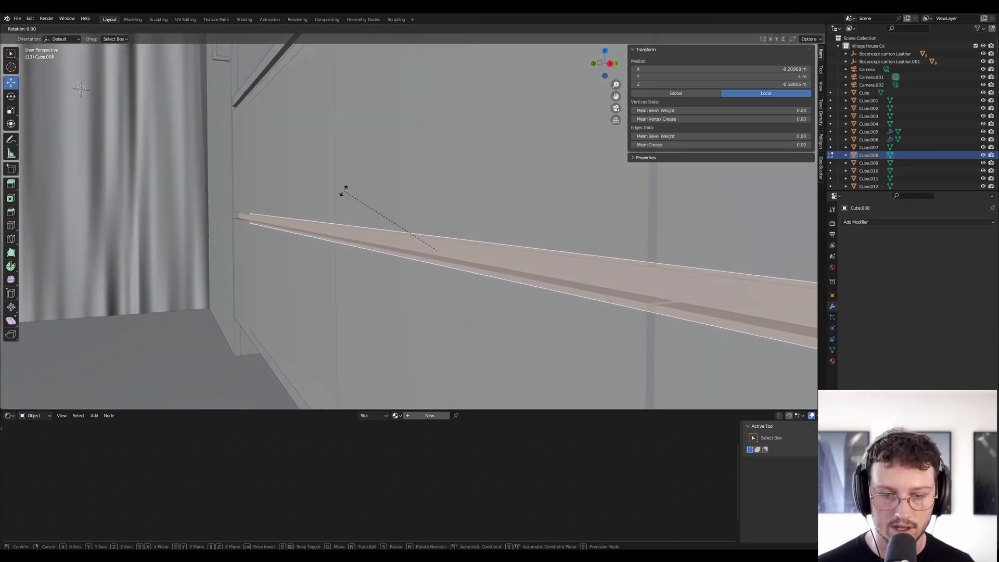
{"action": "left_click", "coordinate": [382, 230]}
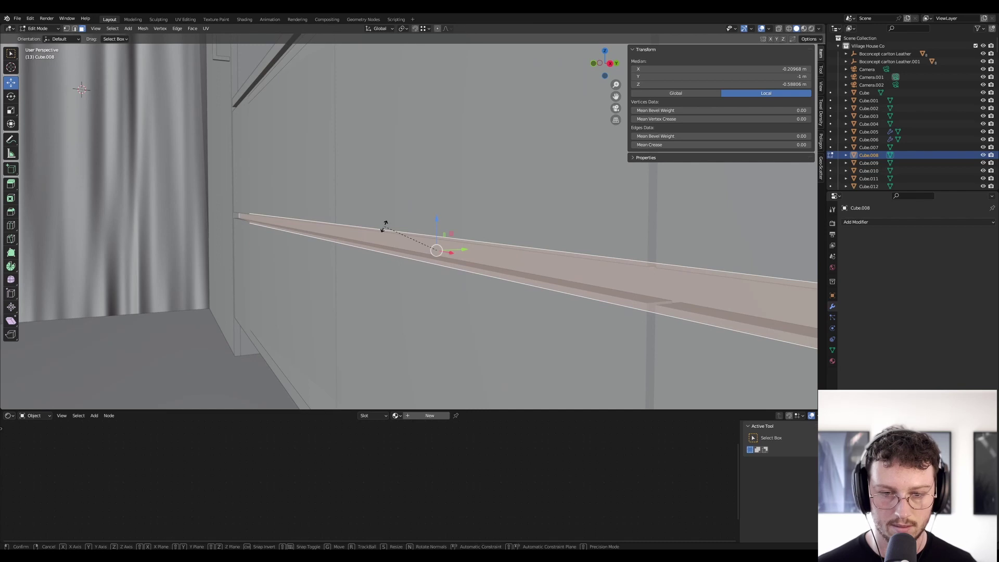
{"action": "right_click", "coordinate": [404, 236]}
{"action": "scroll", "coordinate": [478, 249], "scroll_direction": "up", "scroll_amount": 1}
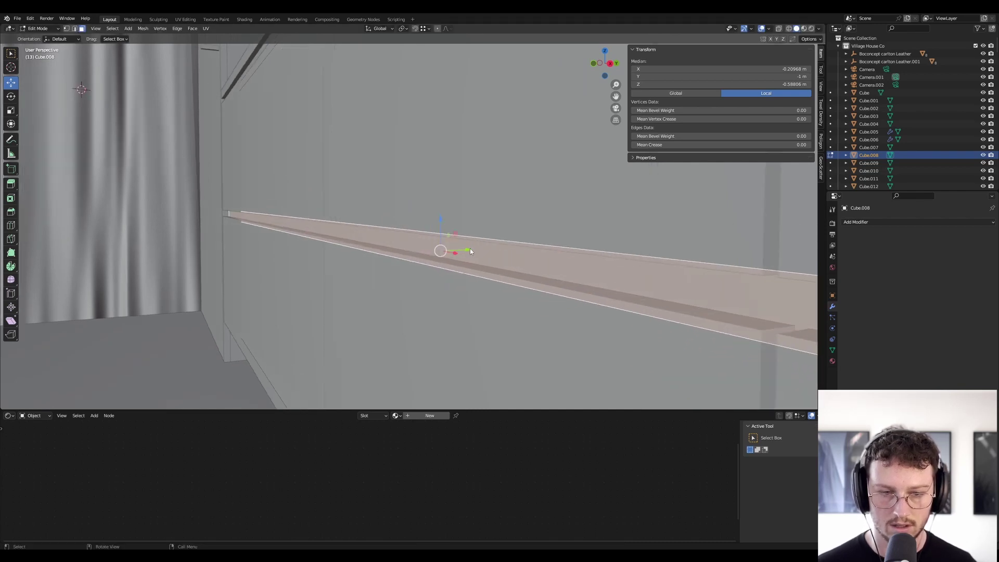
{"action": "left_click_drag", "start_coordinate": [470, 251], "coordinate": [503, 250]}
{"action": "key", "text": "ctrl+z"}
{"action": "middle_click_drag", "start_coordinate": [477, 239], "coordinate": [440, 233]}
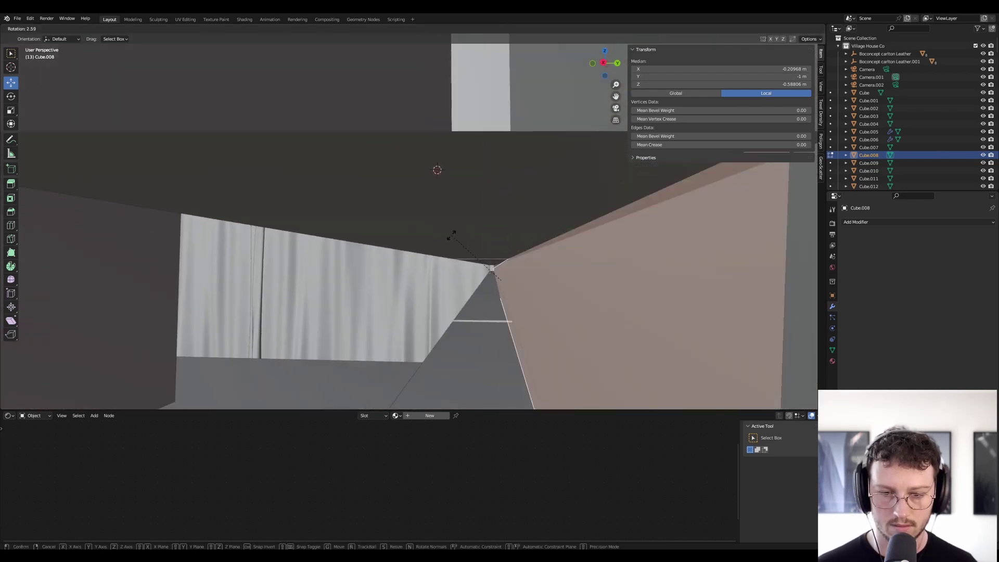
{"action": "key", "text": "Escape"}
{"action": "key", "text": "y"}
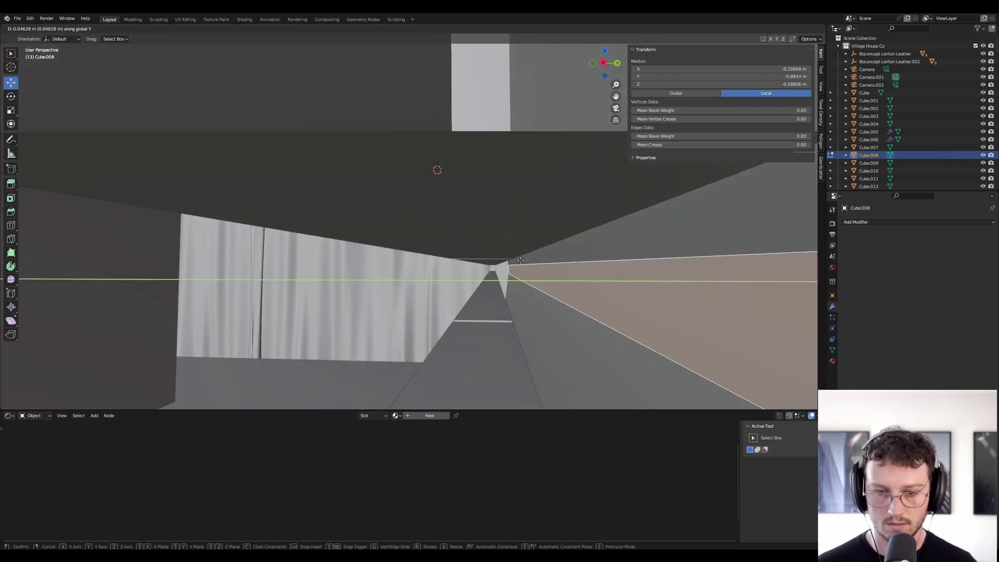
{"action": "right_click", "coordinate": [502, 269]}
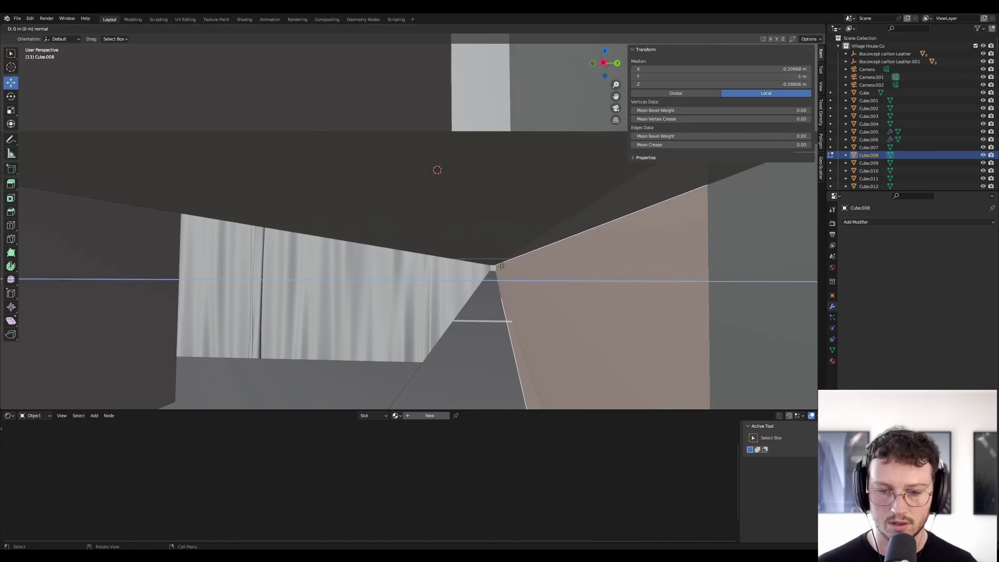
Step: Extrude the gap face inward along Y and select the base carcass's narrow front face just below the worktop
{"action": "key", "text": "y"}
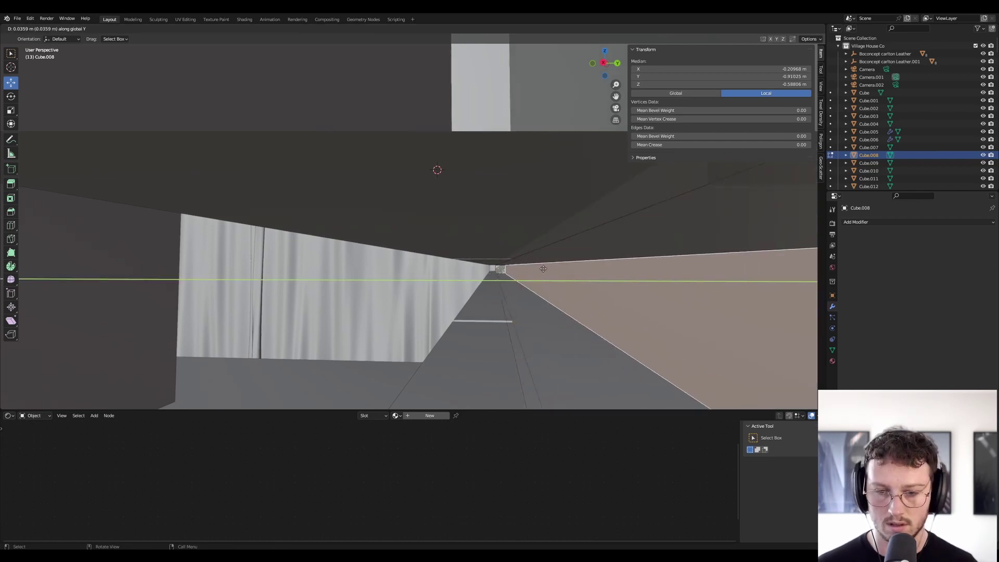
{"action": "left_click", "coordinate": [526, 284]}
{"action": "middle_click_drag", "start_coordinate": [526, 284], "coordinate": [476, 166]}
{"action": "left_click", "coordinate": [473, 167]}
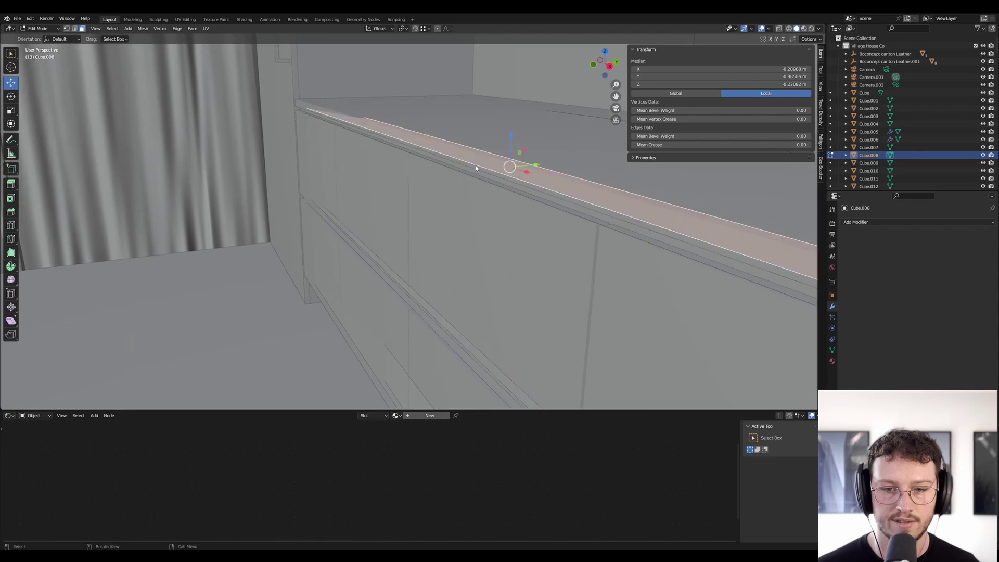
{"action": "middle_click_drag", "start_coordinate": [420, 312], "coordinate": [343, 272]}
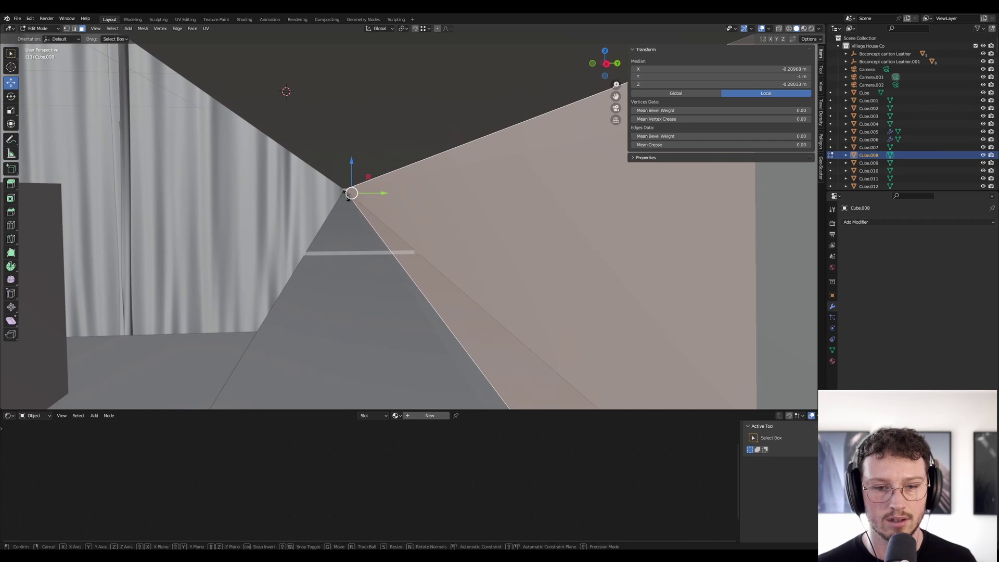
{"action": "key", "text": "x"}
{"action": "key", "text": "y"}
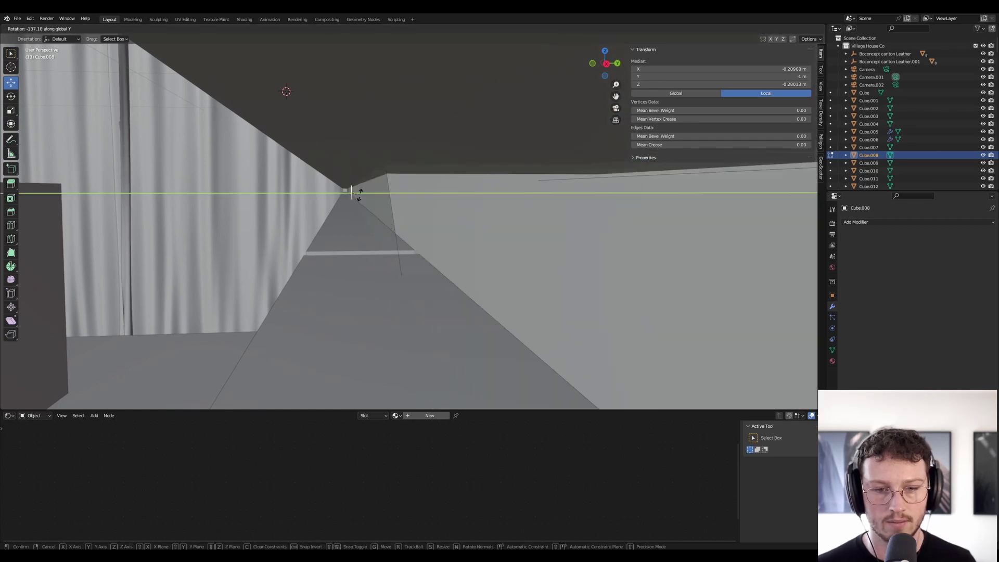
{"action": "key", "text": "g"}
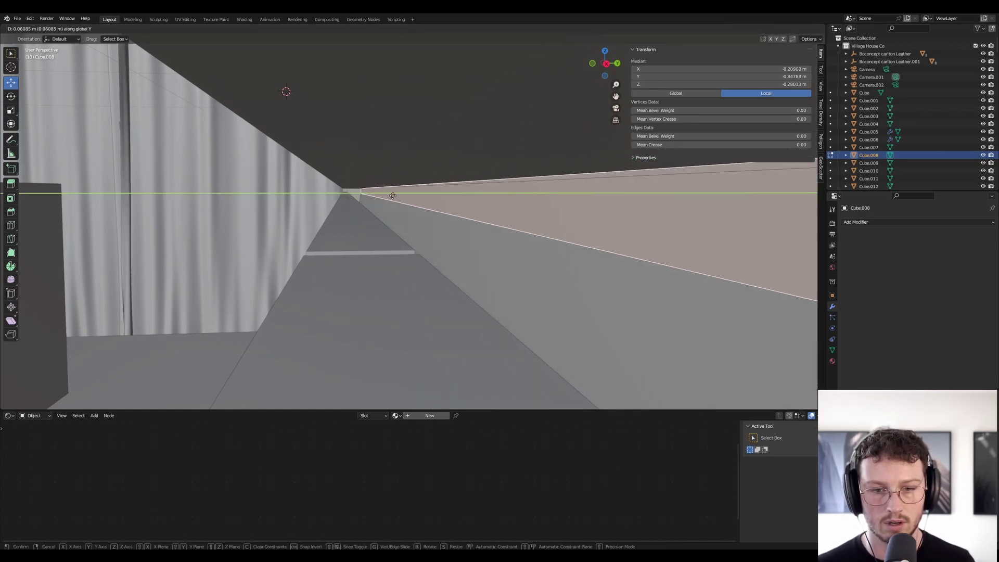
{"action": "right_click", "coordinate": [393, 196]}
Step: Extrude the narrow face below the worktop inward by about 0.013 m, leave mesh editing and save the file
{"action": "key", "text": "e"}
{"action": "key", "text": "shift"}
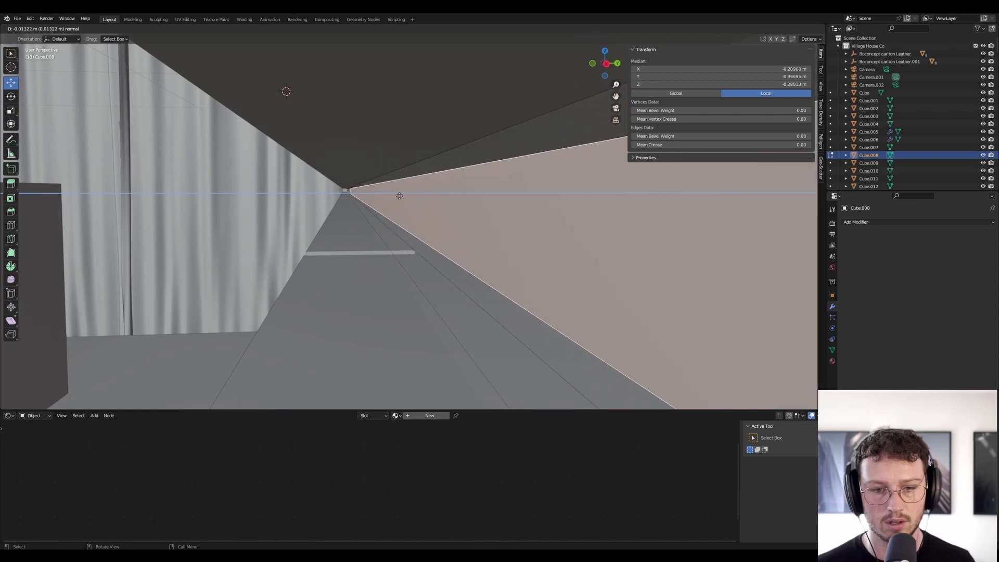
{"action": "left_click", "coordinate": [402, 195]}
{"action": "middle_click_drag", "start_coordinate": [402, 195], "coordinate": [442, 222]}
{"action": "key", "text": "Tab"}
{"action": "scroll", "coordinate": [429, 207], "scroll_direction": "down", "scroll_amount": 6}
{"action": "key", "text": "ctrl+s"}
{"action": "scroll", "coordinate": [442, 223], "scroll_direction": "down", "scroll_amount": 4}
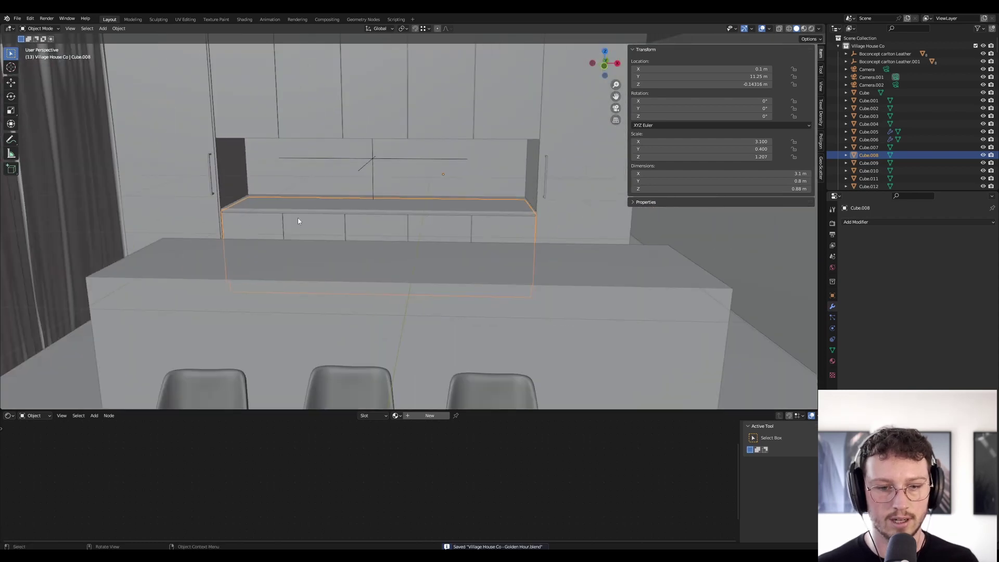
Step: Select the arrayed lower fronts beneath the worktop
{"action": "scroll", "coordinate": [284, 228], "scroll_direction": "down", "scroll_amount": 1}
{"action": "left_click", "coordinate": [280, 227]}
{"action": "middle_click_drag", "start_coordinate": [280, 227], "coordinate": [332, 255]}
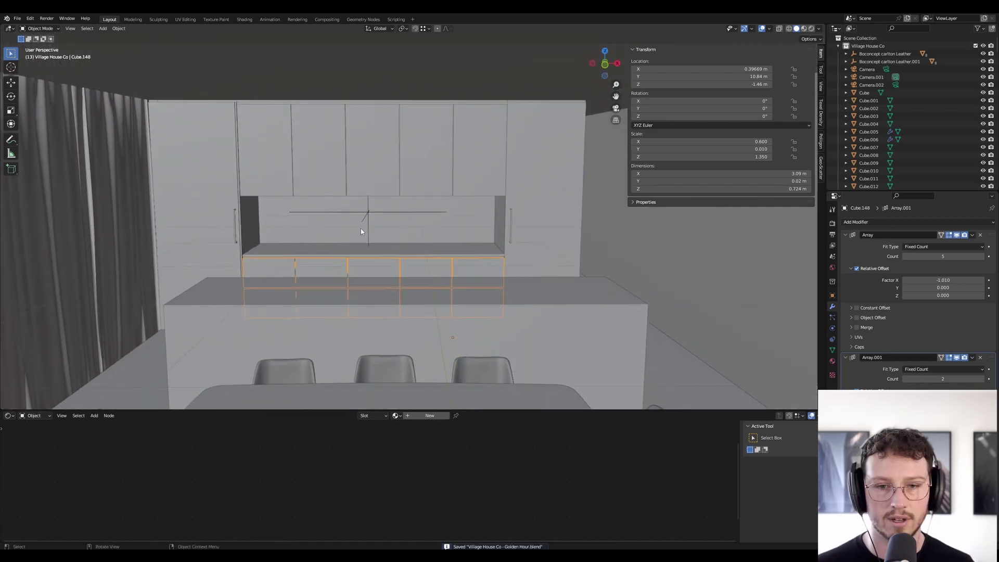